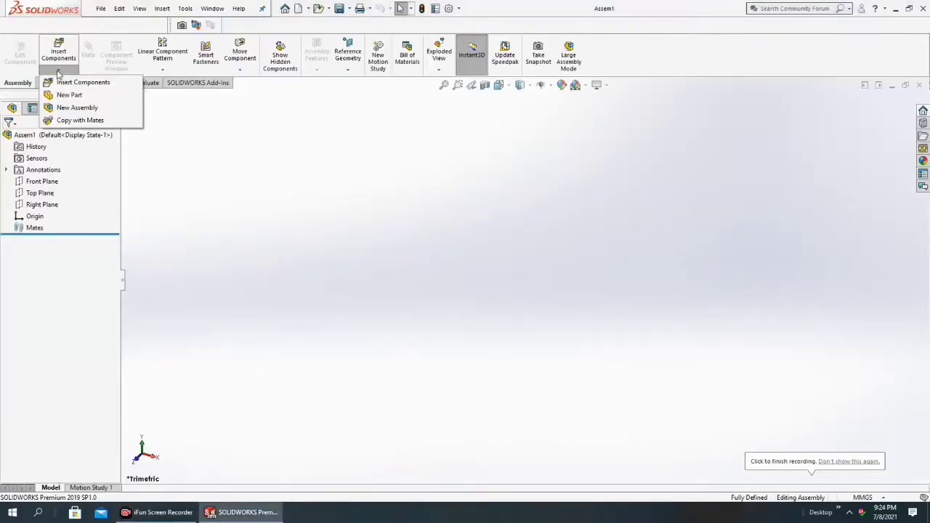
Insert the CHAIN PATH part from the PULLEY folder
{"action": "left_click", "coordinate": [64, 86]}
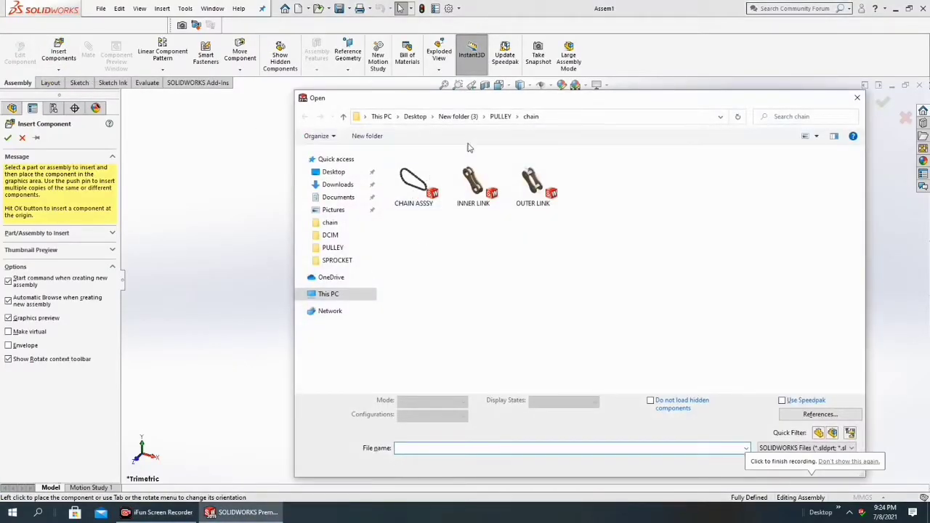
{"action": "left_click", "coordinate": [330, 247]}
{"action": "left_click", "coordinate": [763, 182]}
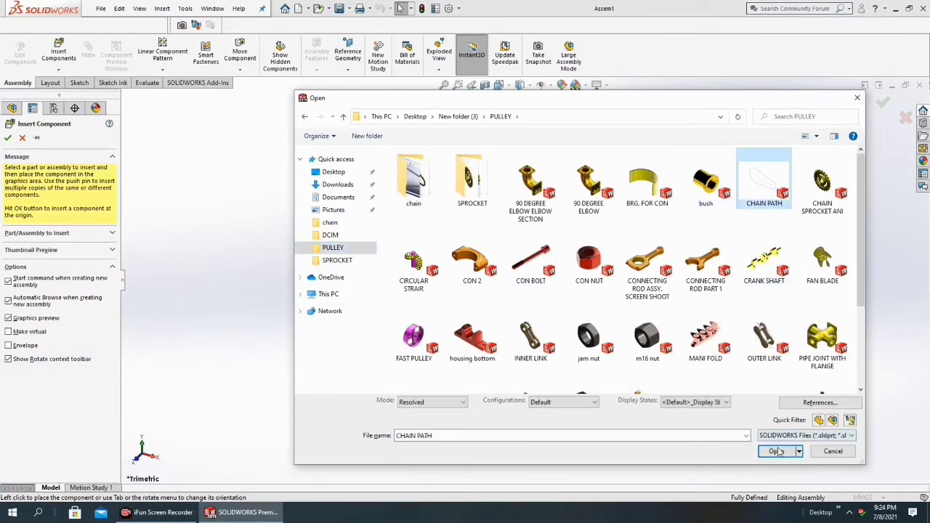
{"action": "left_click", "coordinate": [775, 449]}
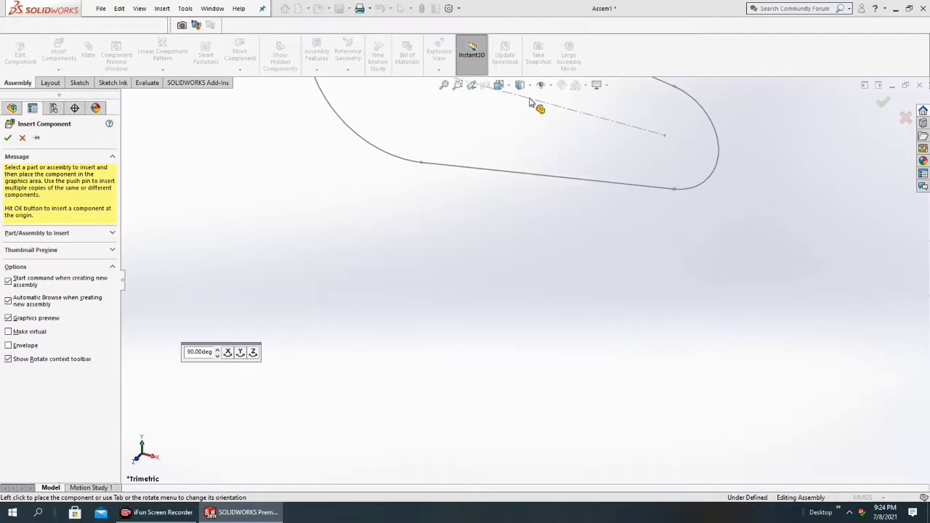
Show origins and place CHAIN PATH on the assembly origin
{"action": "left_click", "coordinate": [550, 86]}
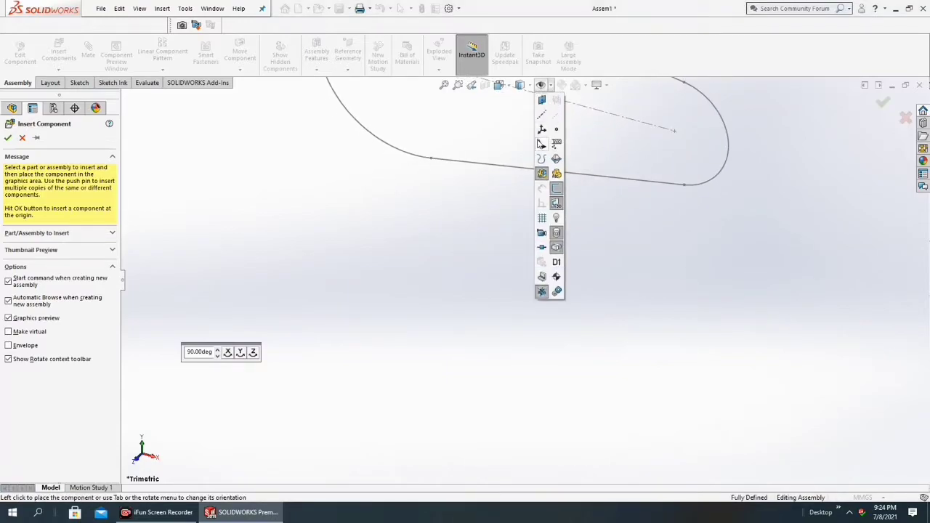
{"action": "left_click", "coordinate": [542, 144]}
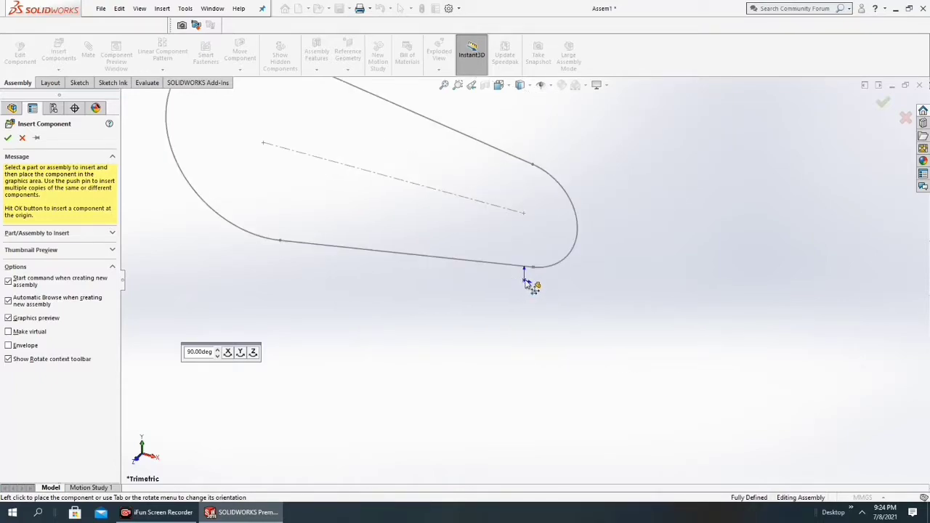
{"action": "left_click", "coordinate": [524, 270]}
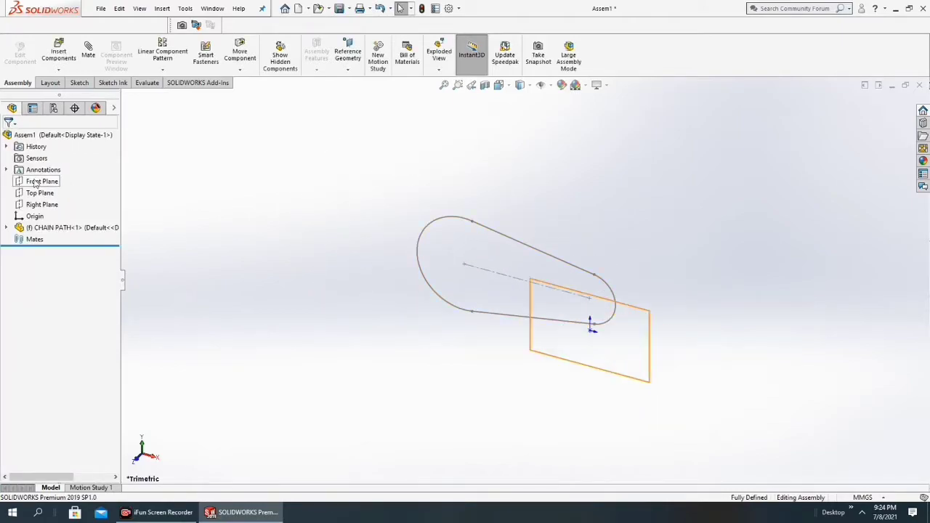
Orbit and zoom around the chain path, checking the Front and Top planes
{"action": "left_click", "coordinate": [30, 188]}
{"action": "mouse_move", "coordinate": [415, 327]}
{"action": "middle_mouse_down"}
{"action": "mouse_move", "coordinate": [376, 332]}
{"action": "mouse_move", "coordinate": [473, 328]}
{"action": "middle_mouse_up"}
{"action": "left_click", "coordinate": [40, 192]}
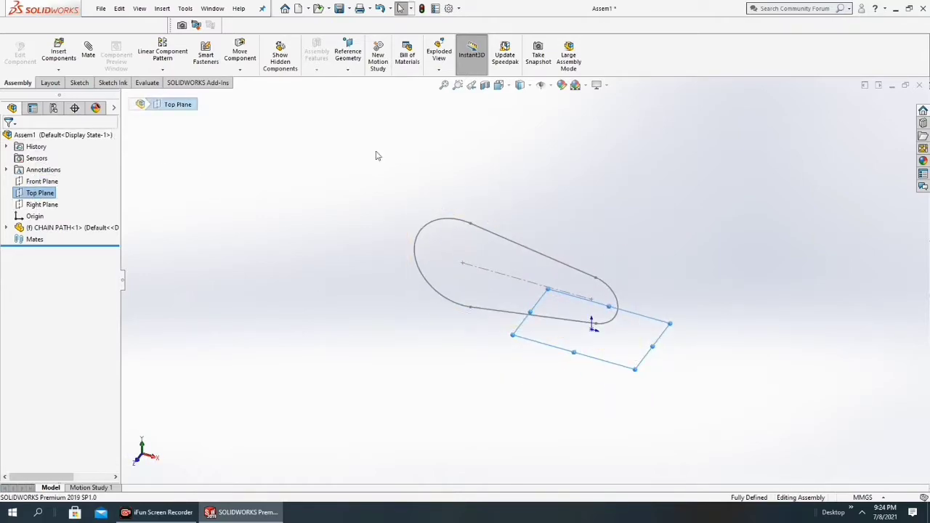
{"action": "left_click", "coordinate": [547, 268]}
{"action": "scroll", "coordinate": [477, 274], "scroll_direction": "down", "scroll_amount": 3}
{"action": "scroll", "coordinate": [479, 273], "scroll_direction": "down", "scroll_amount": 2}
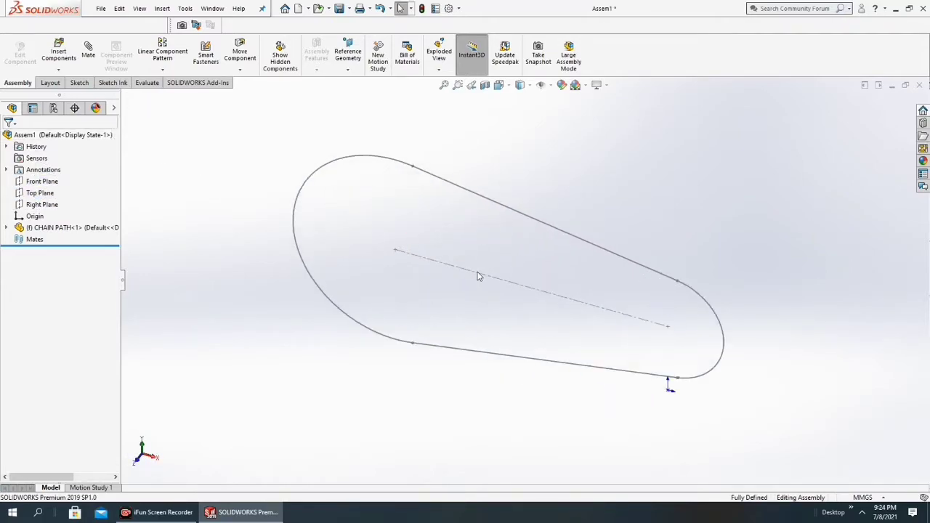
{"action": "scroll", "coordinate": [530, 347], "scroll_direction": "up", "scroll_amount": 1}
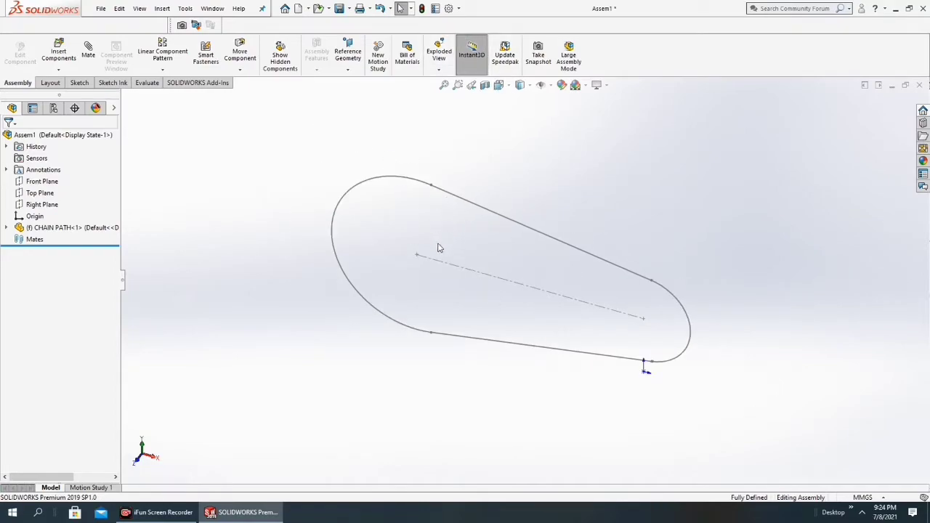
Start a reference axis at the left arc's centre point, then cancel it
{"action": "left_click", "coordinate": [417, 256]}
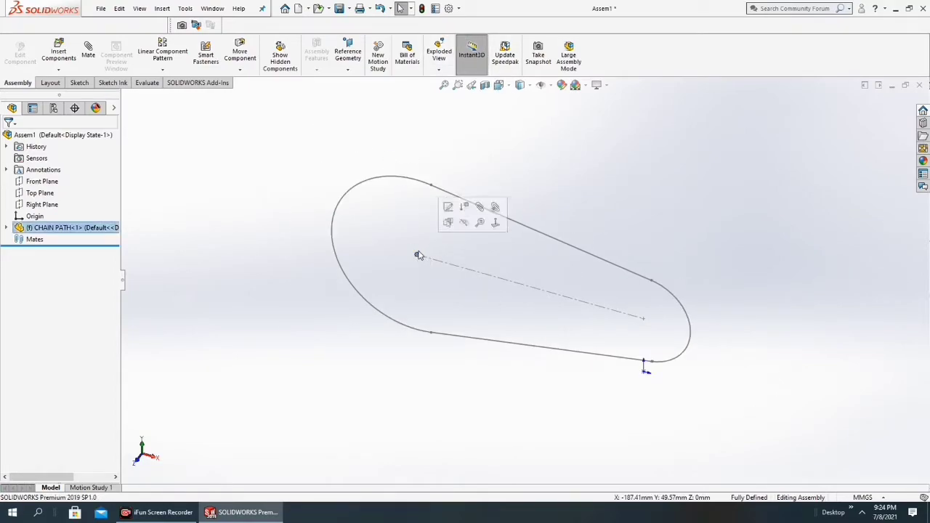
{"action": "left_click", "coordinate": [348, 70]}
{"action": "left_click", "coordinate": [355, 96]}
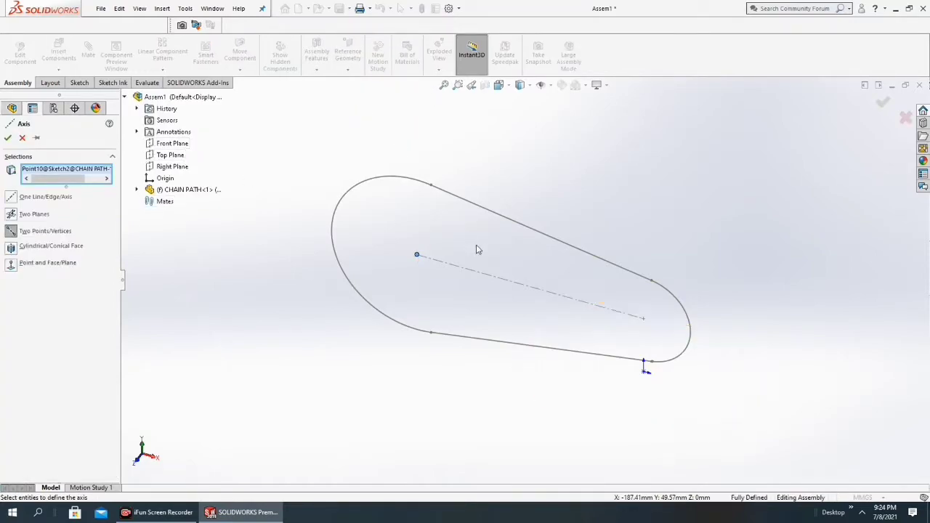
{"action": "key", "text": "Escape"}
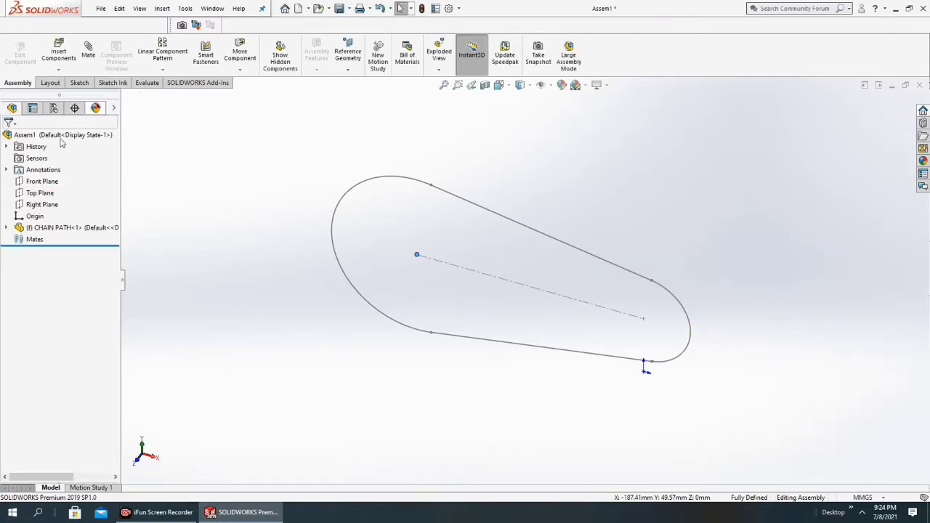
Drag the Front Plane's corner outward so it encloses the whole chain loop
{"action": "left_click", "coordinate": [40, 181]}
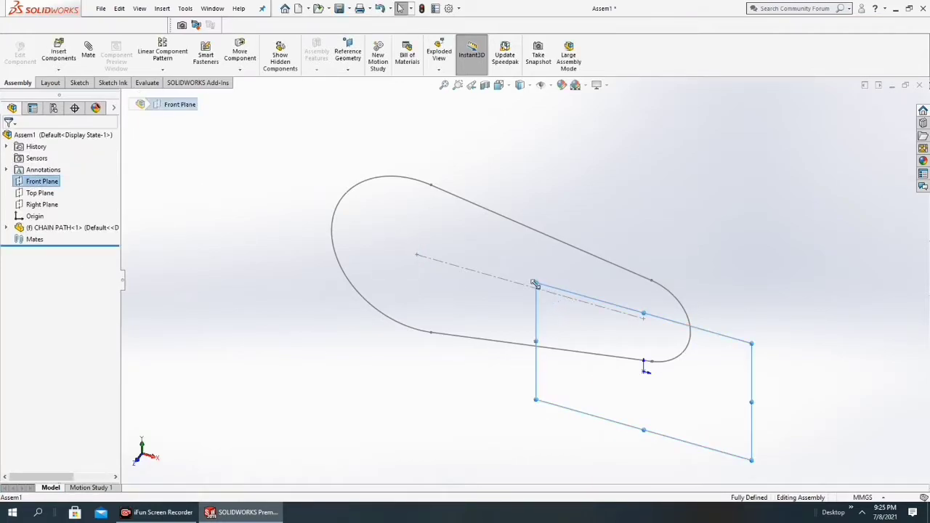
{"action": "mouse_move", "coordinate": [534, 283]}
{"action": "left_mouse_down"}
{"action": "mouse_move", "coordinate": [349, 170]}
{"action": "mouse_move", "coordinate": [290, 99]}
{"action": "left_mouse_up"}
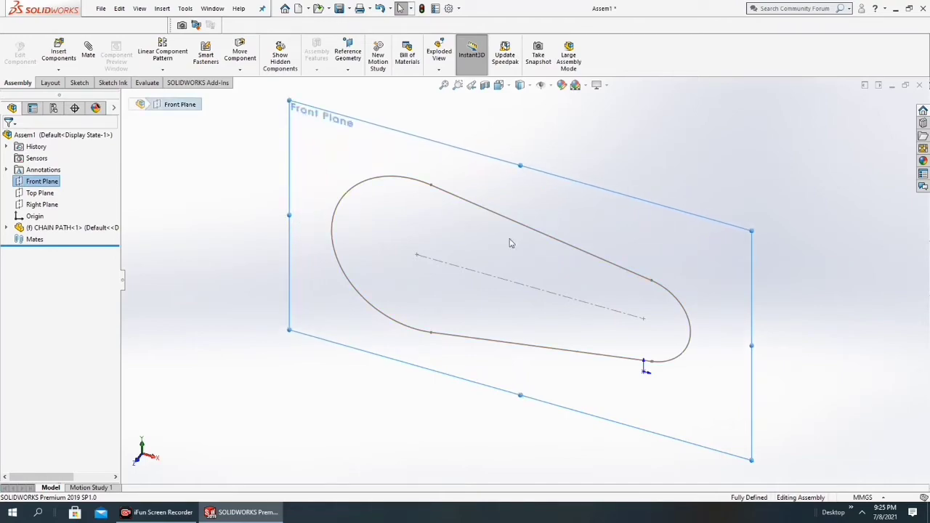
{"action": "scroll", "coordinate": [513, 242], "scroll_direction": "up", "scroll_amount": 3}
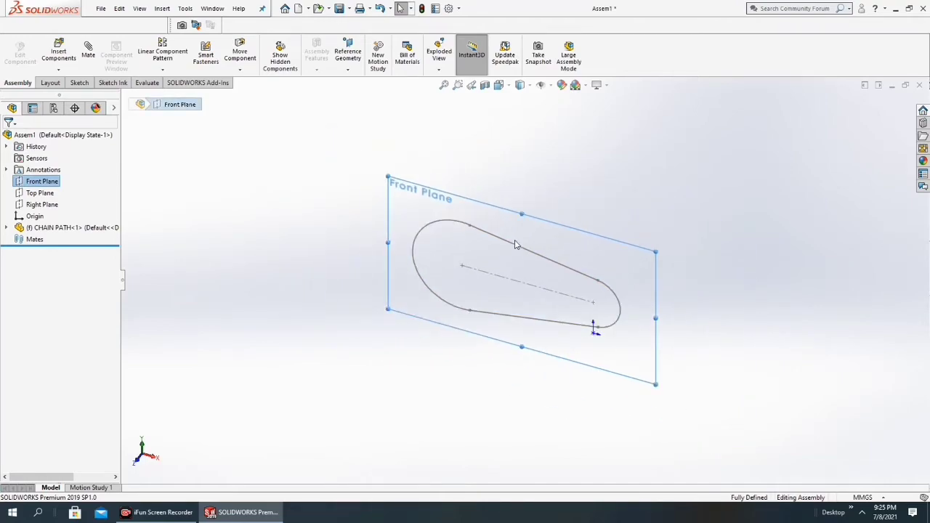
{"action": "left_click", "coordinate": [462, 268]}
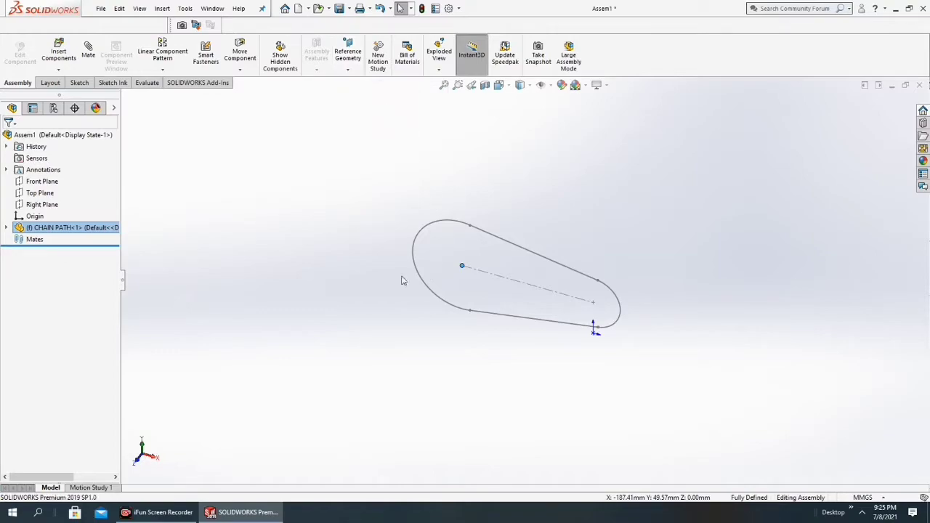
Create Axis1 through the left arc's centre point and the Front Plane
{"action": "left_click", "coordinate": [349, 71]}
{"action": "left_click", "coordinate": [346, 96]}
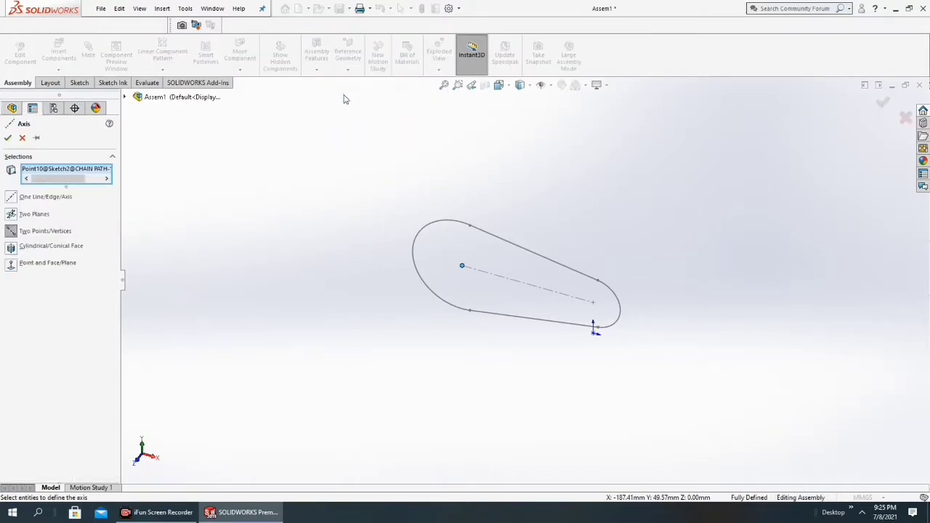
{"action": "key", "text": "Escape"}
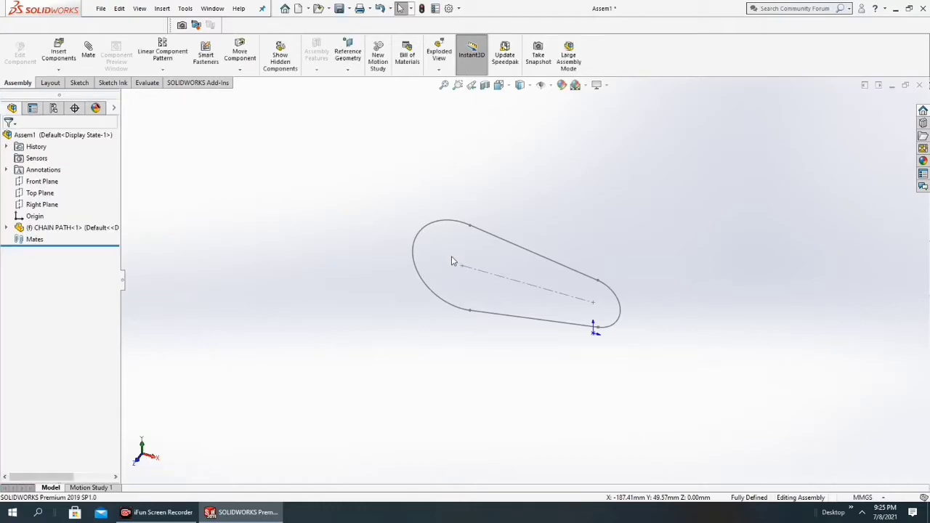
{"action": "left_click", "coordinate": [462, 267]}
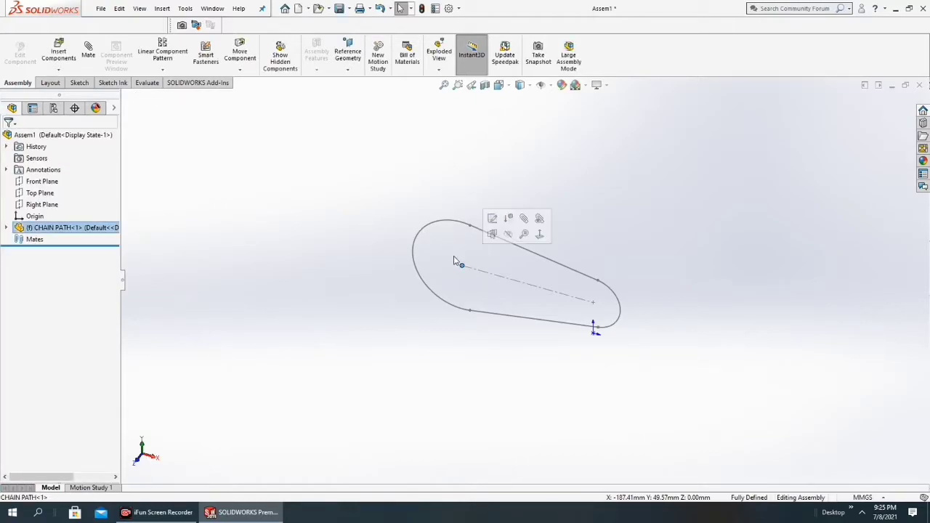
{"action": "left_click", "coordinate": [348, 70]}
{"action": "left_click", "coordinate": [346, 95]}
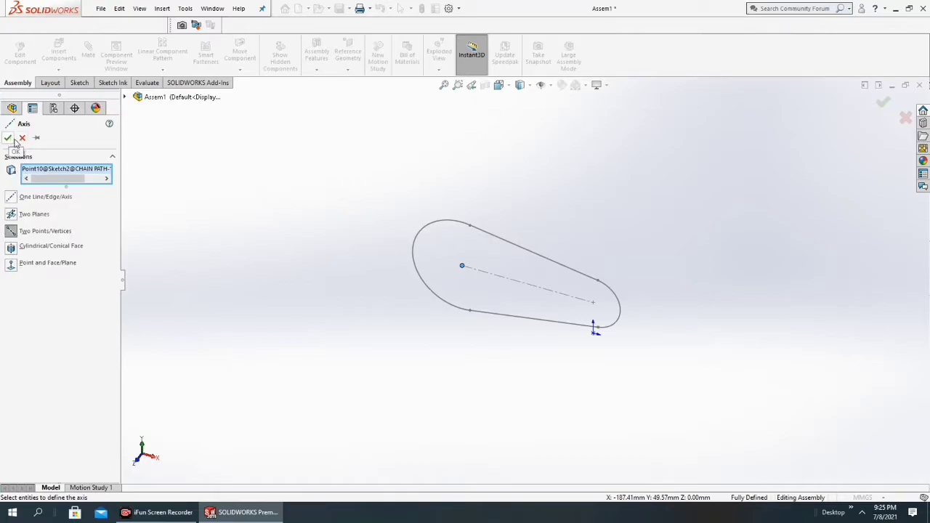
{"action": "left_click", "coordinate": [124, 96]}
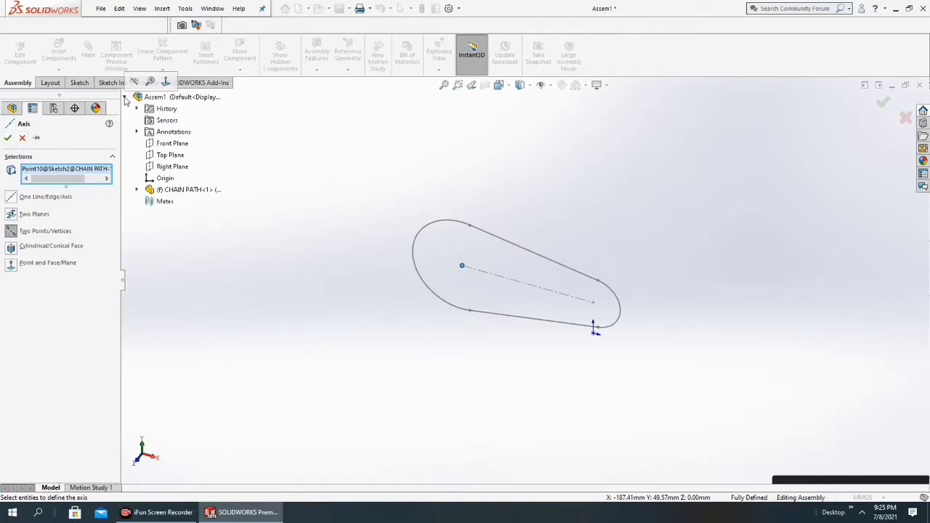
{"action": "left_click", "coordinate": [152, 145]}
{"action": "left_click", "coordinate": [8, 138]}
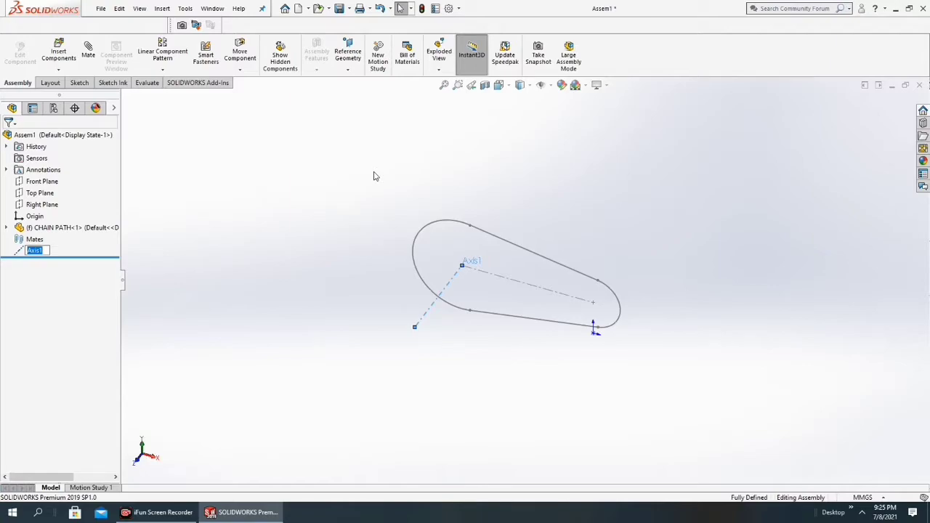
Create Axis2 through the right arc's centre point and the Front Plane
{"action": "left_click", "coordinate": [594, 305]}
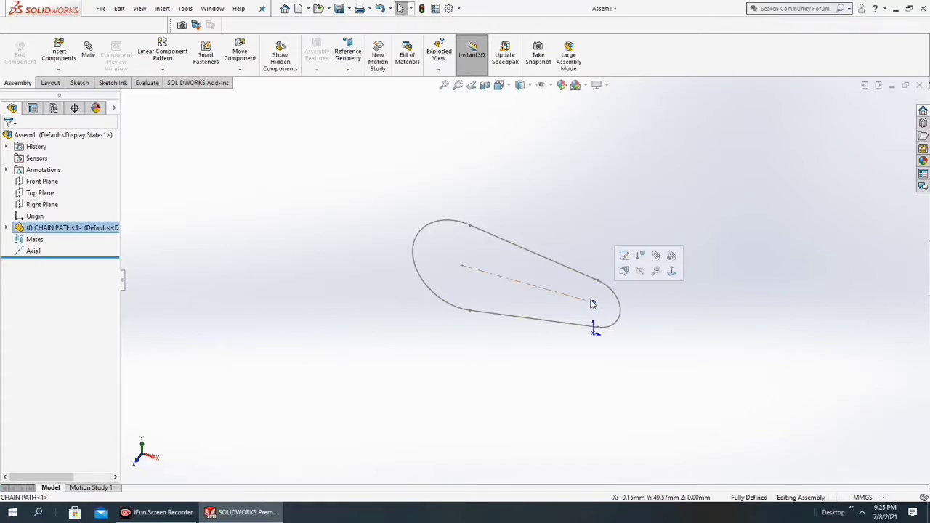
{"action": "left_click", "coordinate": [347, 69]}
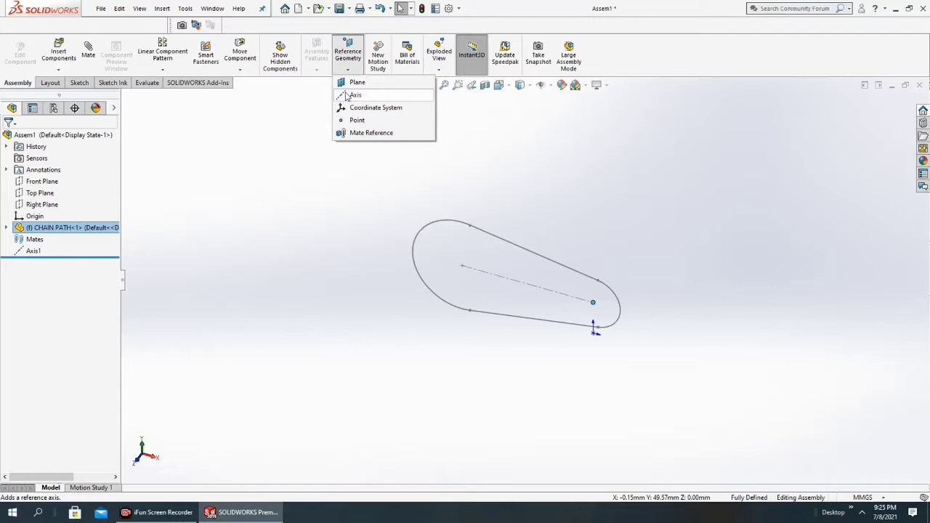
{"action": "left_click", "coordinate": [355, 95]}
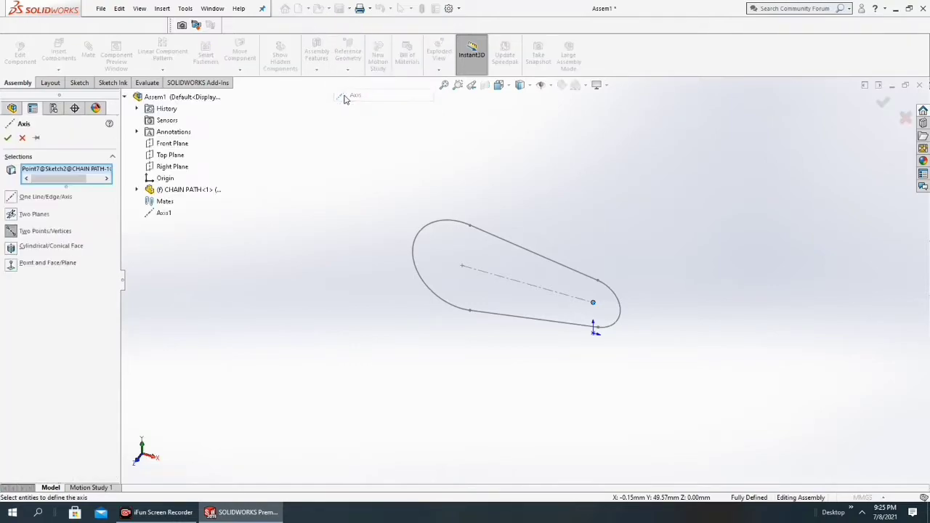
{"action": "left_click", "coordinate": [172, 143]}
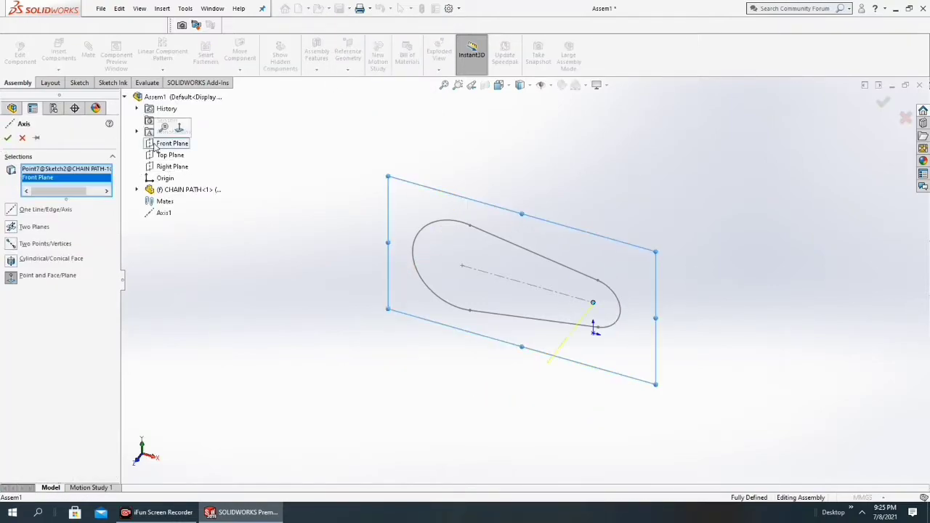
{"action": "left_click", "coordinate": [8, 137]}
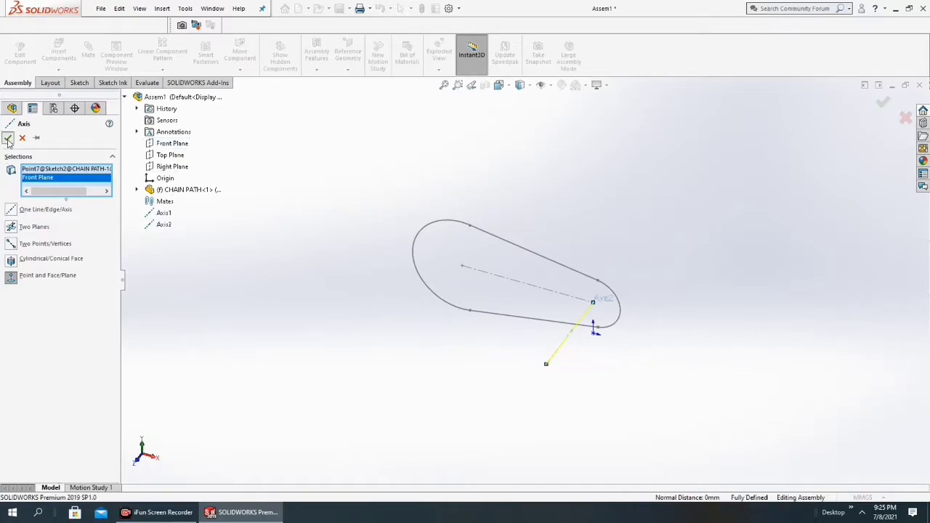
{"action": "left_click", "coordinate": [331, 219]}
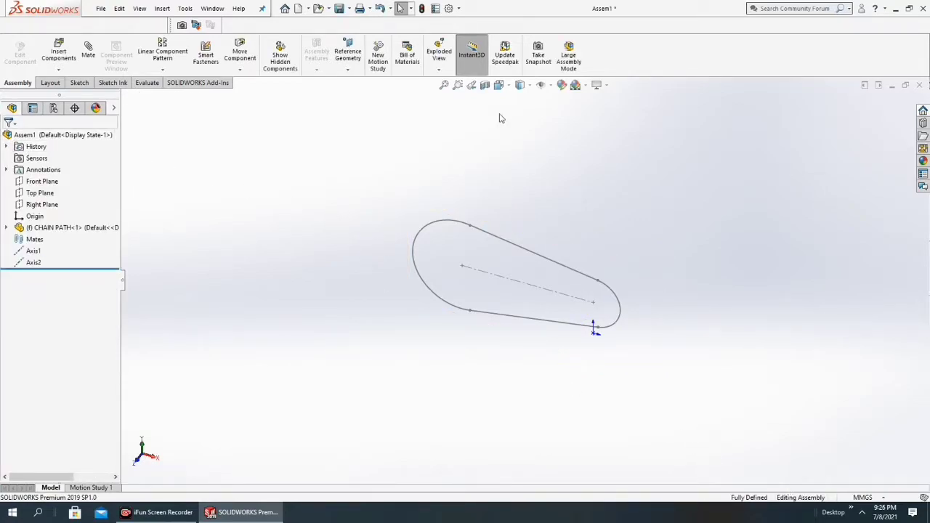
Display the reference axes and open the Insert Components dropdown
{"action": "left_click", "coordinate": [550, 85]}
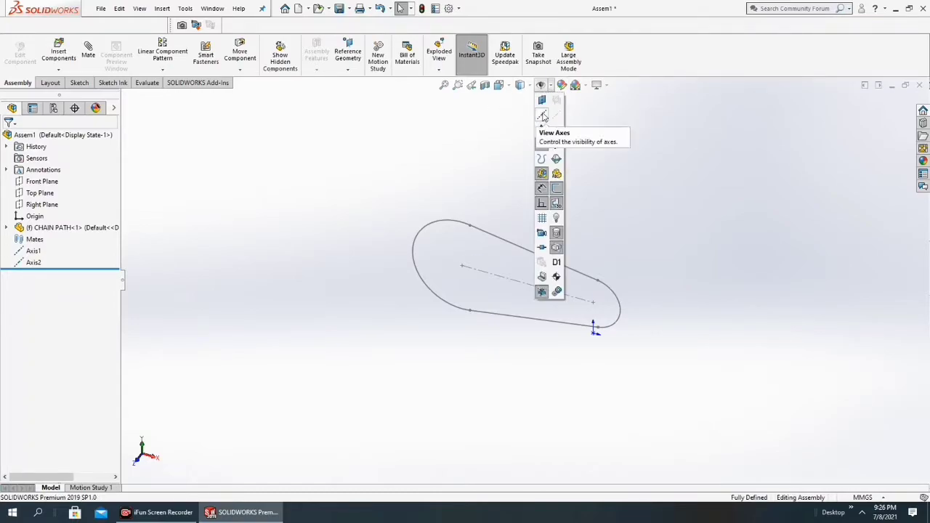
{"action": "left_click", "coordinate": [541, 115]}
{"action": "scroll", "coordinate": [554, 239], "scroll_direction": "up", "scroll_amount": 2}
{"action": "scroll", "coordinate": [668, 234], "scroll_direction": "down", "scroll_amount": 1}
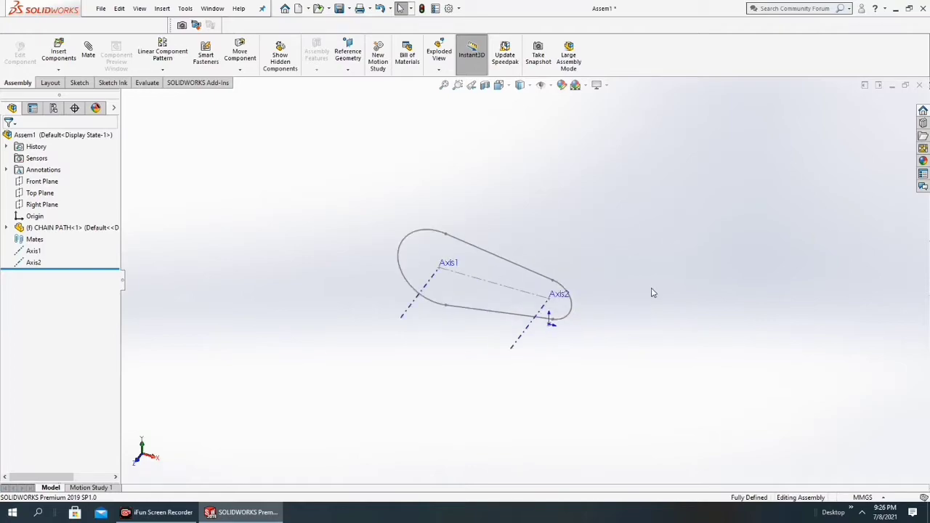
{"action": "left_click", "coordinate": [59, 69]}
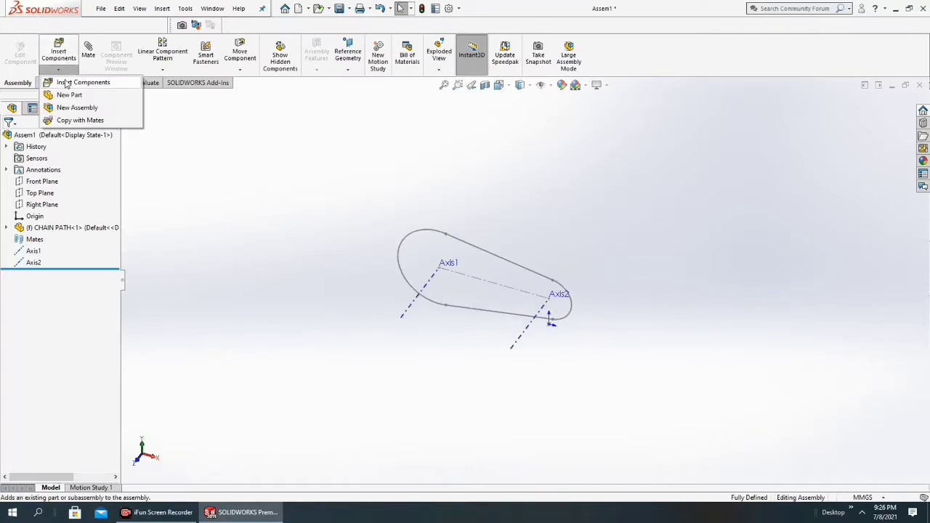
Insert CHAIN SPROCKET ANI and SPROCKET 2 from the SPROCKET folder beside the chain path
{"action": "left_click", "coordinate": [64, 86]}
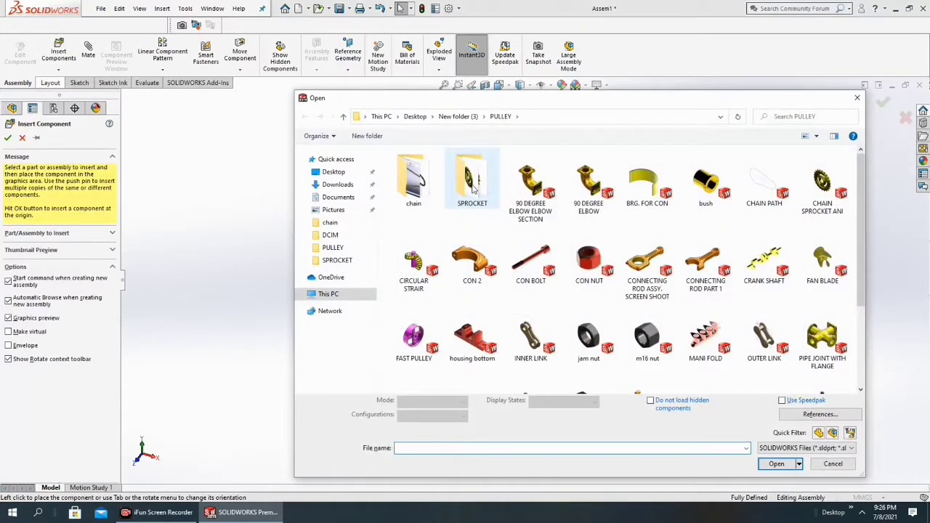
{"action": "double_click", "coordinate": [472, 187]}
{"action": "left_click_drag", "start_coordinate": [451, 212], "coordinate": [408, 165]}
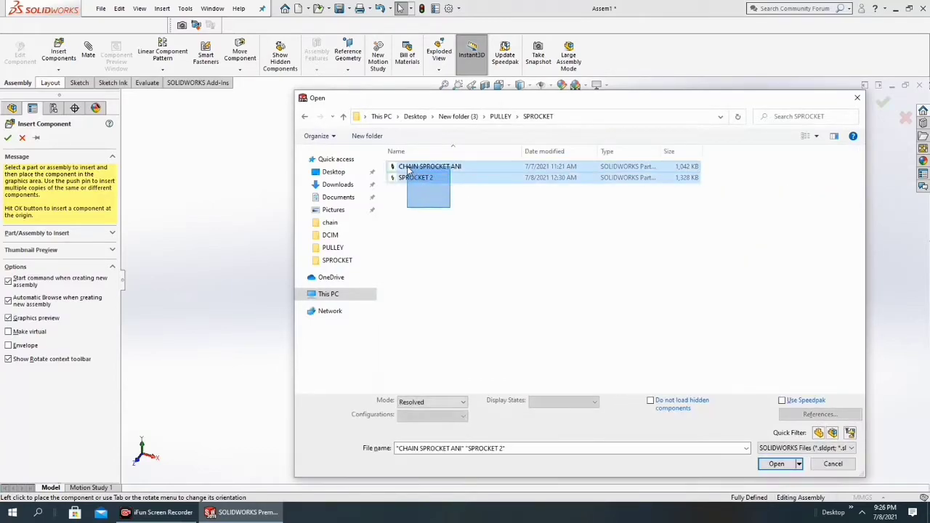
{"action": "left_click", "coordinate": [777, 463]}
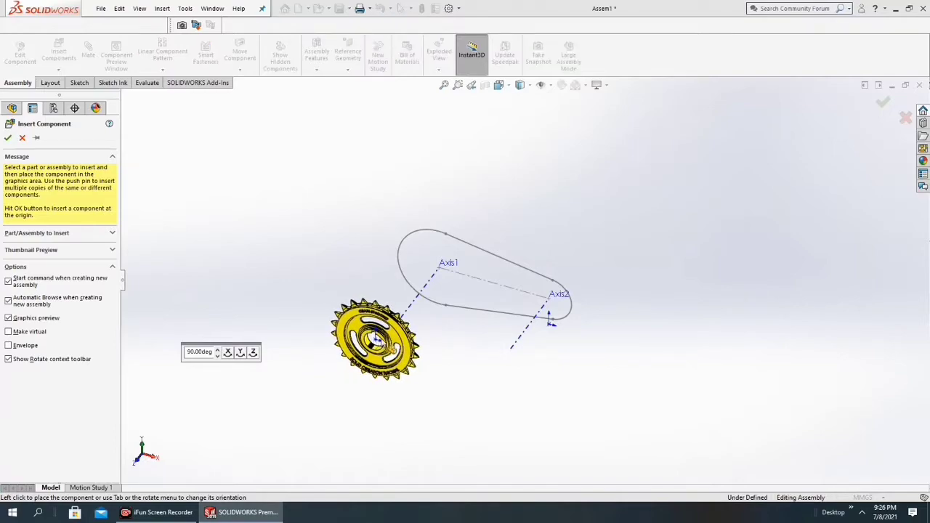
{"action": "left_click", "coordinate": [393, 330]}
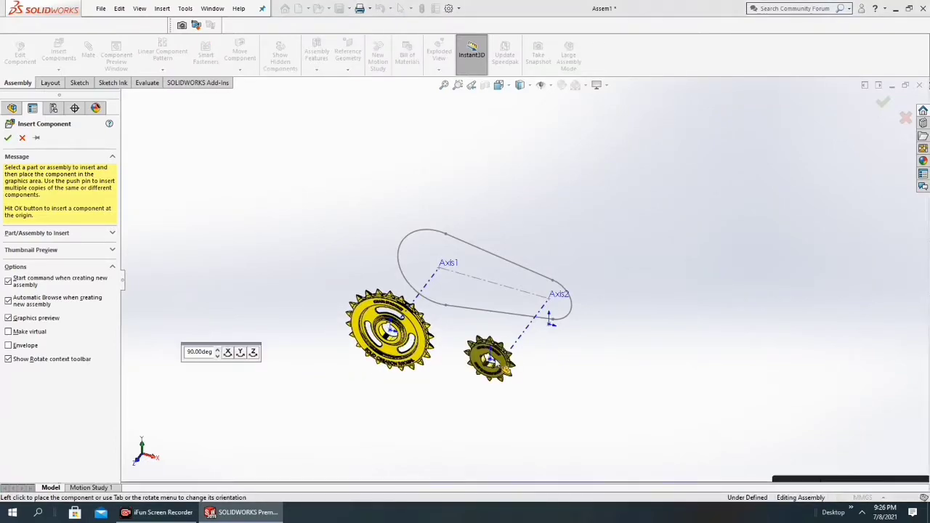
{"action": "left_click", "coordinate": [503, 357]}
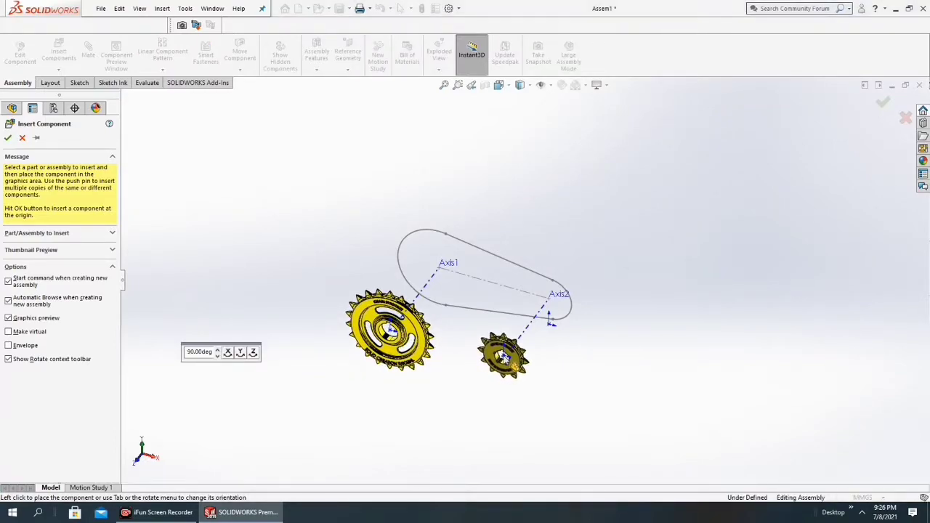
Turn on View Temporary Axes to show the sprockets' axes
{"action": "scroll", "coordinate": [472, 367], "scroll_direction": "down", "scroll_amount": 4}
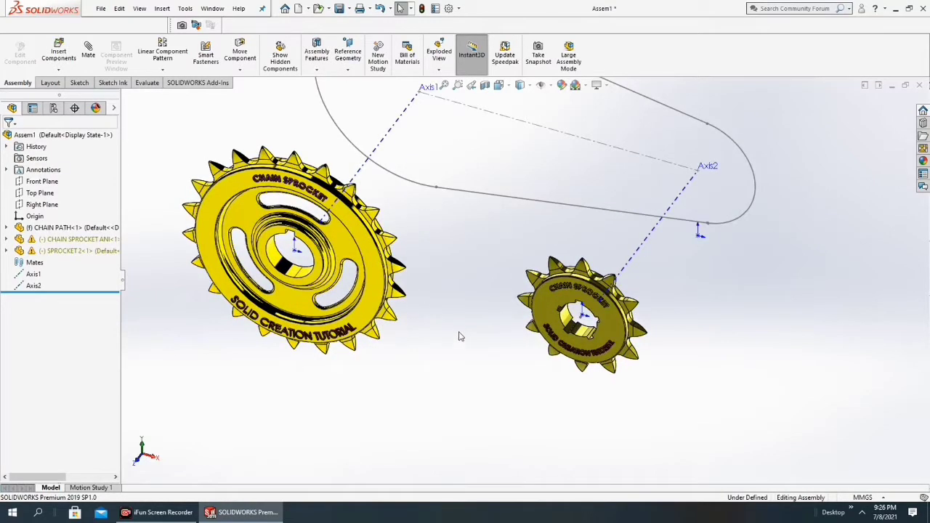
{"action": "scroll", "coordinate": [459, 334], "scroll_direction": "up", "scroll_amount": 2}
{"action": "key", "text": "ctrl+Right"}
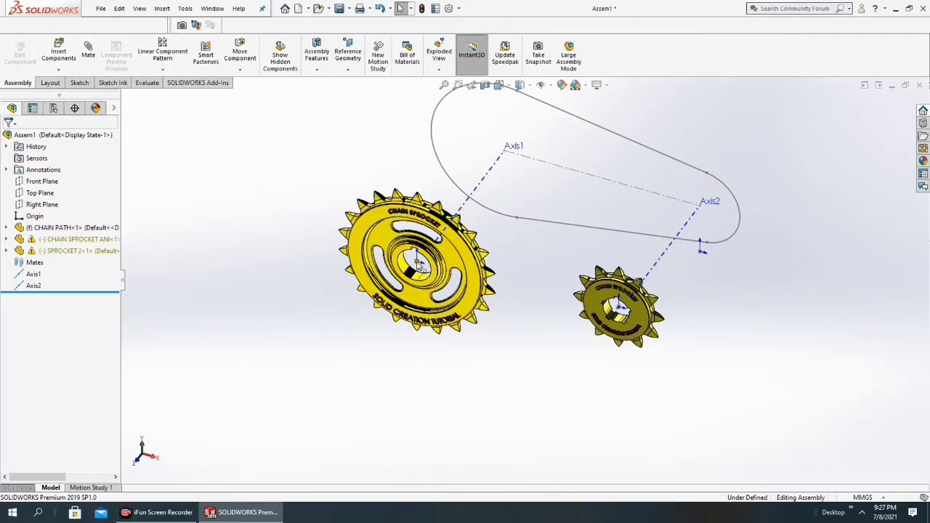
{"action": "left_click", "coordinate": [419, 263]}
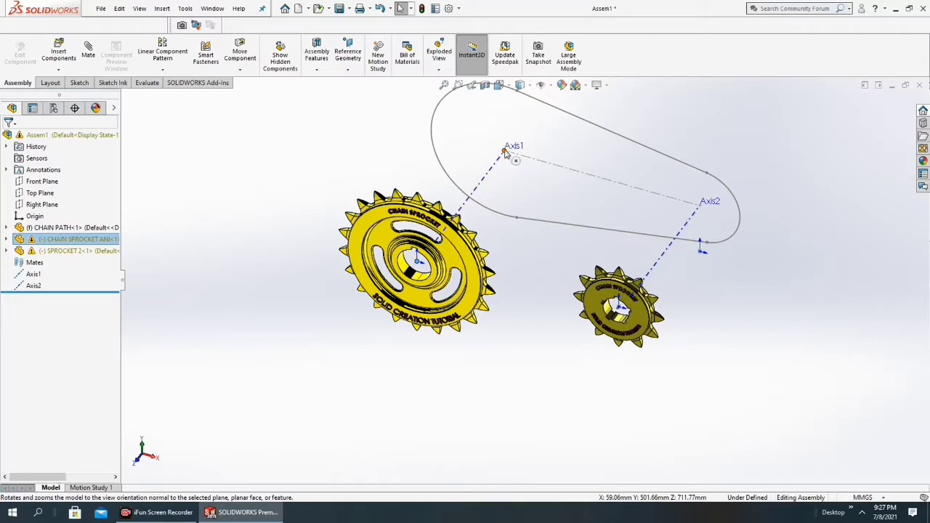
{"action": "left_click", "coordinate": [547, 85]}
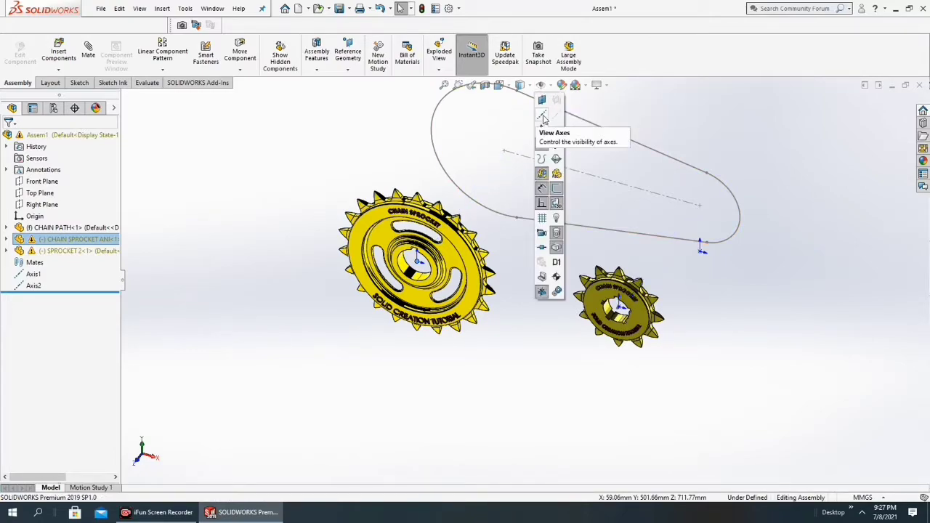
{"action": "left_click", "coordinate": [542, 115]}
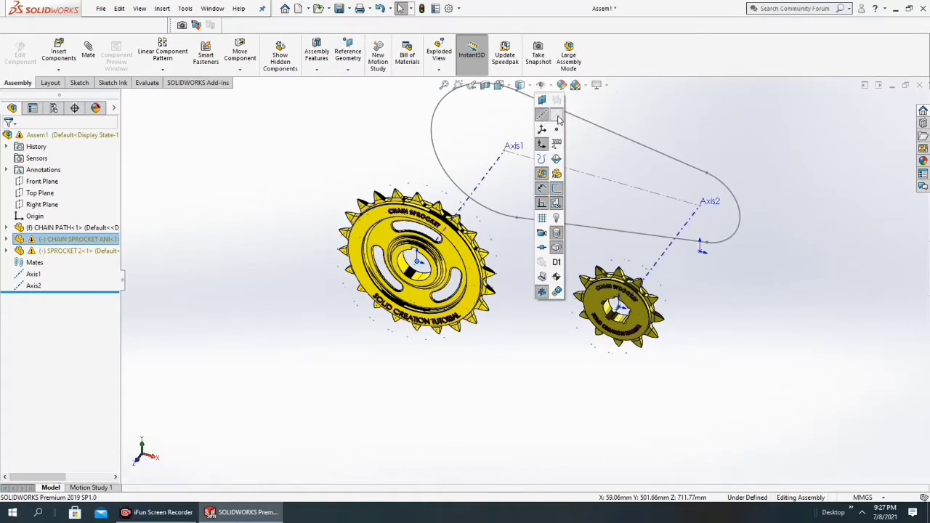
Mate the large sprocket's axis coincident with Axis1
{"action": "scroll", "coordinate": [456, 270], "scroll_direction": "down", "scroll_amount": 2}
{"action": "middle_click_drag", "start_coordinate": [456, 270], "coordinate": [254, 105]}
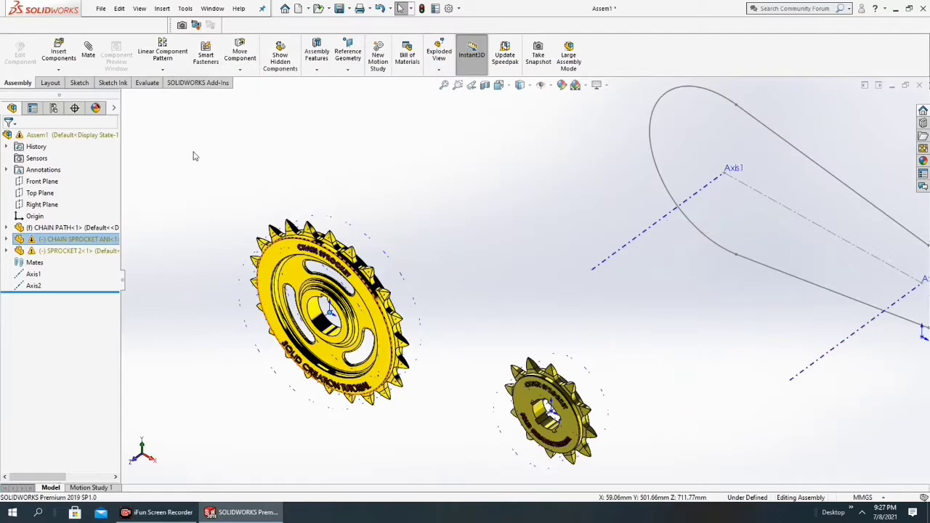
{"action": "left_click", "coordinate": [88, 51]}
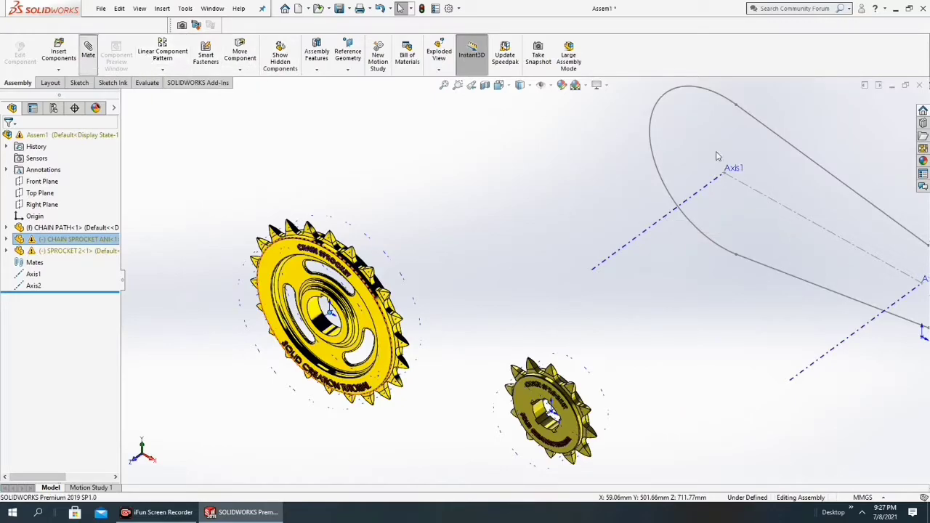
{"action": "left_click", "coordinate": [703, 190]}
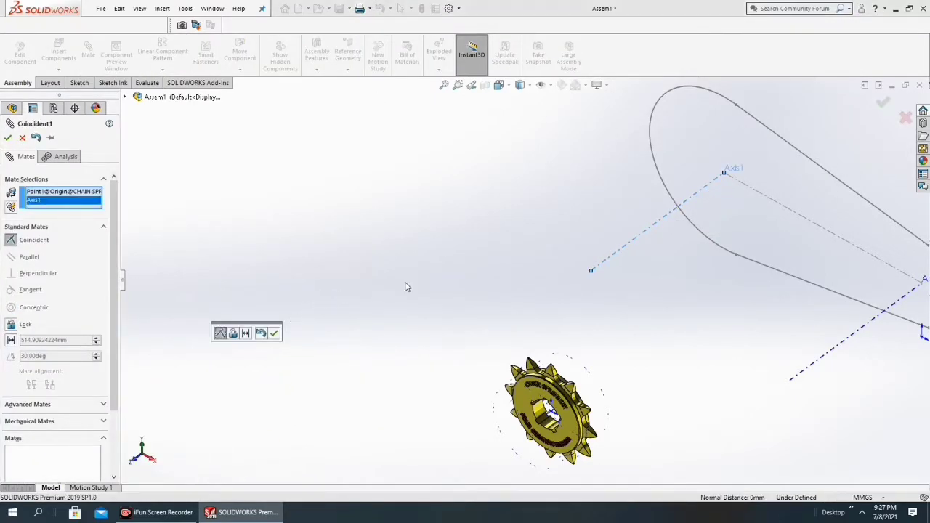
{"action": "scroll", "coordinate": [405, 287], "scroll_direction": "up", "scroll_amount": 3}
{"action": "scroll", "coordinate": [438, 289], "scroll_direction": "down", "scroll_amount": 2}
{"action": "scroll", "coordinate": [458, 301], "scroll_direction": "down", "scroll_amount": 2}
{"action": "scroll", "coordinate": [476, 312], "scroll_direction": "down", "scroll_amount": 3}
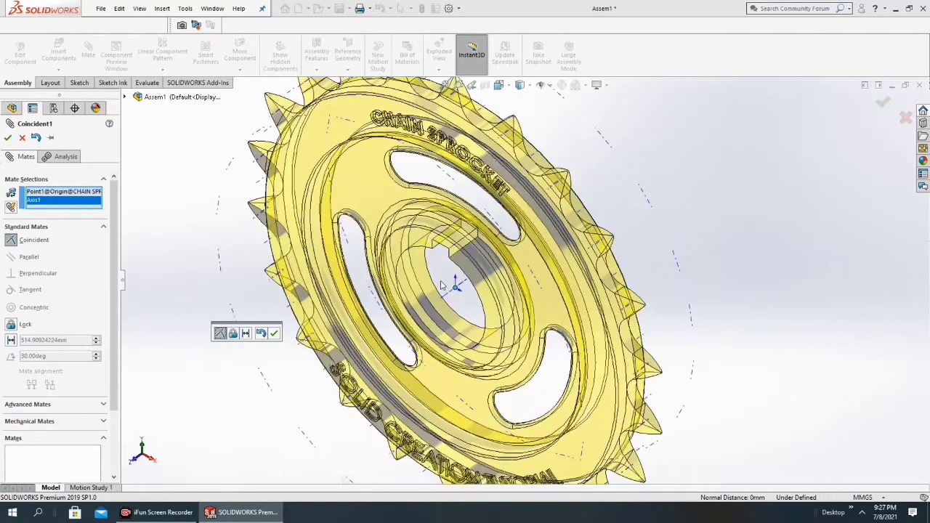
{"action": "scroll", "coordinate": [493, 323], "scroll_direction": "down", "scroll_amount": 3}
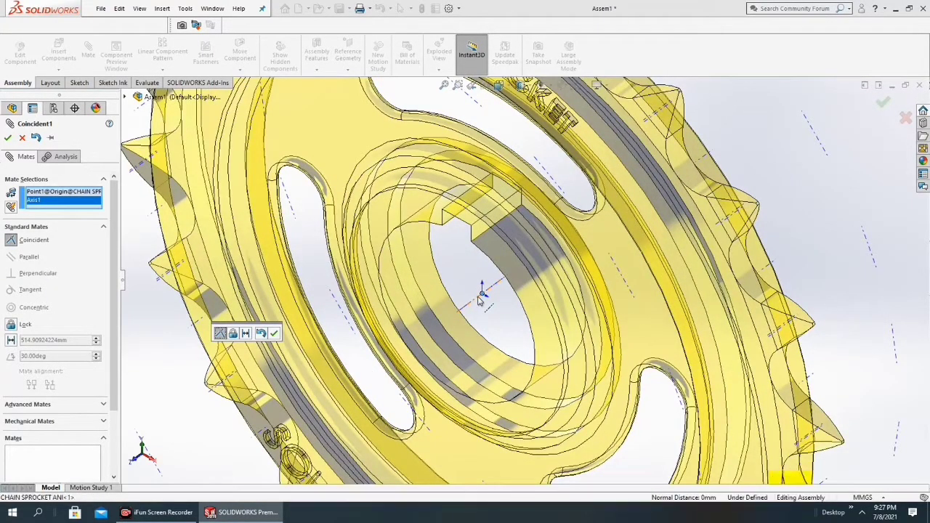
{"action": "scroll", "coordinate": [479, 300], "scroll_direction": "down", "scroll_amount": 3}
{"action": "left_click", "coordinate": [457, 316]}
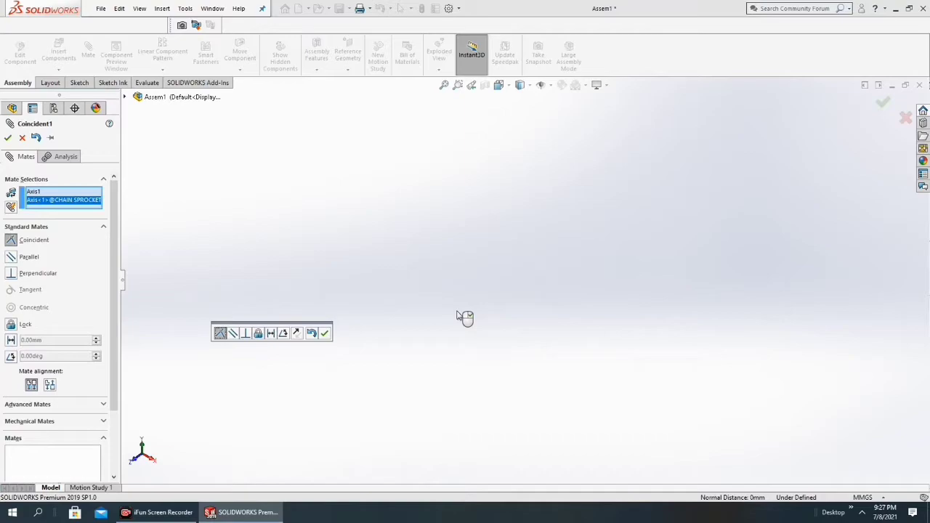
{"action": "scroll", "coordinate": [465, 317], "scroll_direction": "up", "scroll_amount": 3}
{"action": "scroll", "coordinate": [479, 312], "scroll_direction": "up", "scroll_amount": 3}
{"action": "scroll", "coordinate": [633, 244], "scroll_direction": "up", "scroll_amount": 2}
{"action": "scroll", "coordinate": [663, 220], "scroll_direction": "up", "scroll_amount": 2}
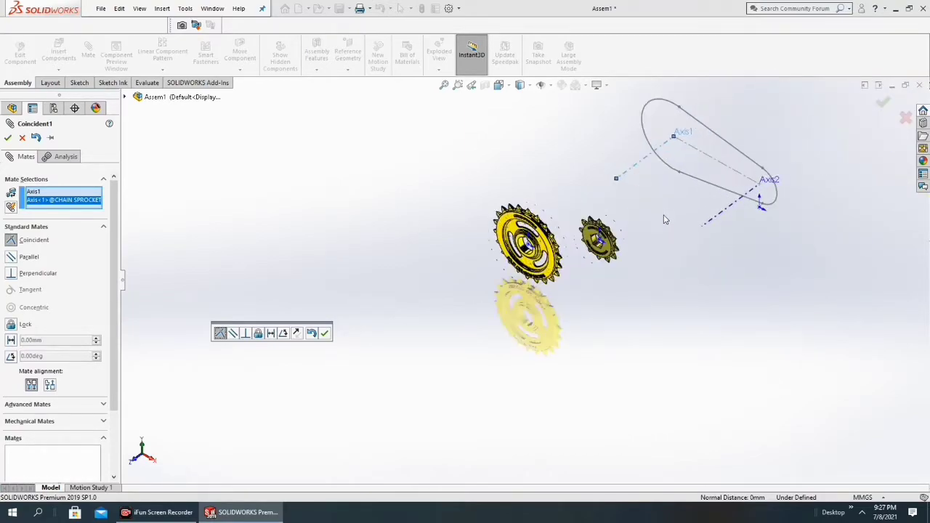
{"action": "scroll", "coordinate": [663, 220], "scroll_direction": "down", "scroll_amount": 2}
{"action": "left_click", "coordinate": [8, 138]}
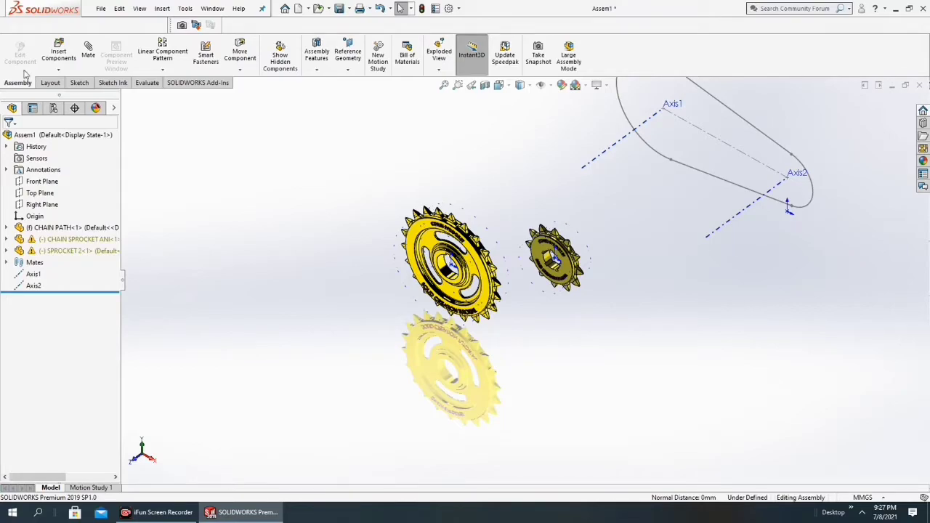
Mate SPROCKET 2's axis coincident with Axis2
{"action": "left_click", "coordinate": [743, 216]}
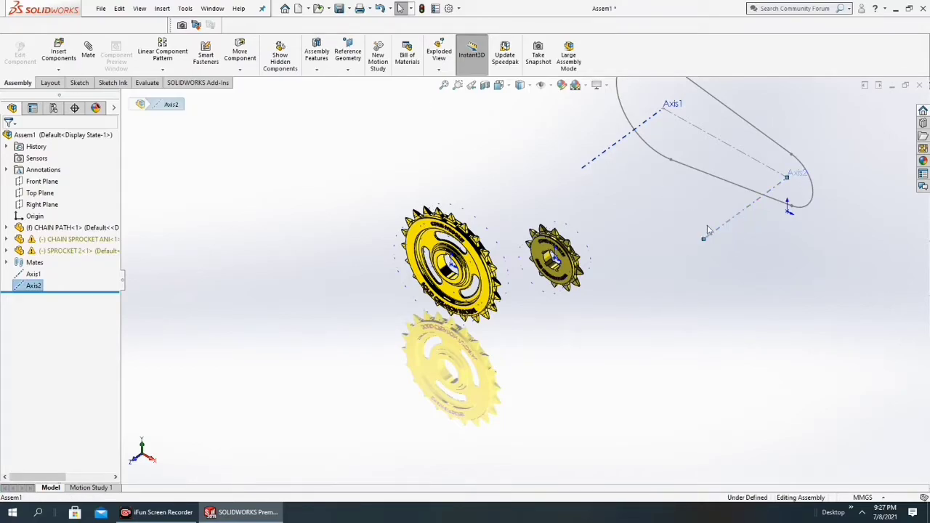
{"action": "scroll", "coordinate": [552, 257], "scroll_direction": "down", "scroll_amount": 3}
{"action": "scroll", "coordinate": [509, 262], "scroll_direction": "down", "scroll_amount": 3}
{"action": "scroll", "coordinate": [458, 263], "scroll_direction": "down", "scroll_amount": 4}
{"action": "scroll", "coordinate": [458, 263], "scroll_direction": "down", "scroll_amount": 2}
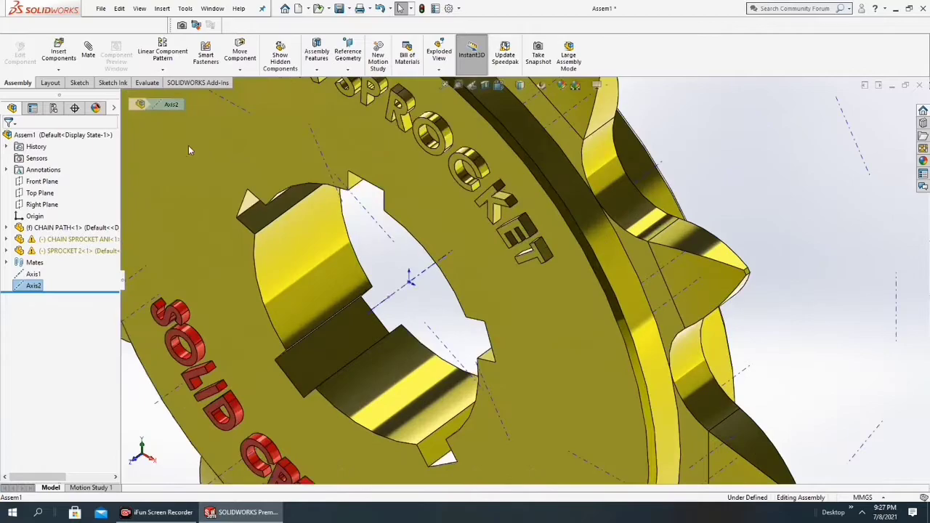
{"action": "key", "text": "m"}
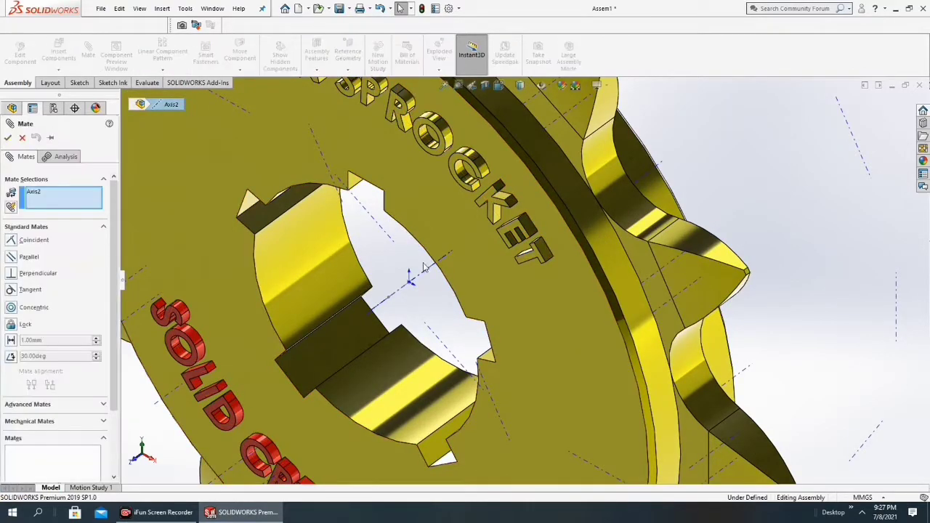
{"action": "left_click", "coordinate": [427, 273]}
{"action": "scroll", "coordinate": [472, 289], "scroll_direction": "up", "scroll_amount": 3}
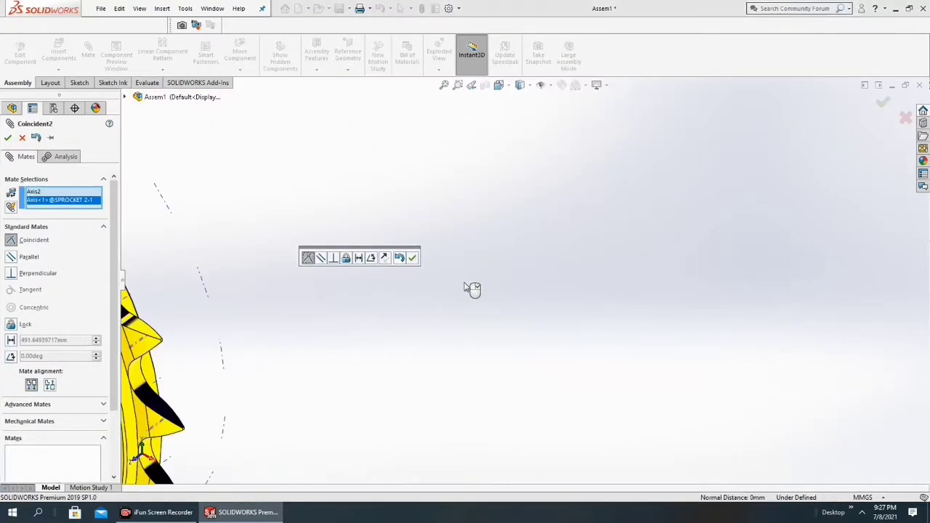
{"action": "scroll", "coordinate": [473, 290], "scroll_direction": "up", "scroll_amount": 3}
{"action": "scroll", "coordinate": [472, 289], "scroll_direction": "up", "scroll_amount": 3}
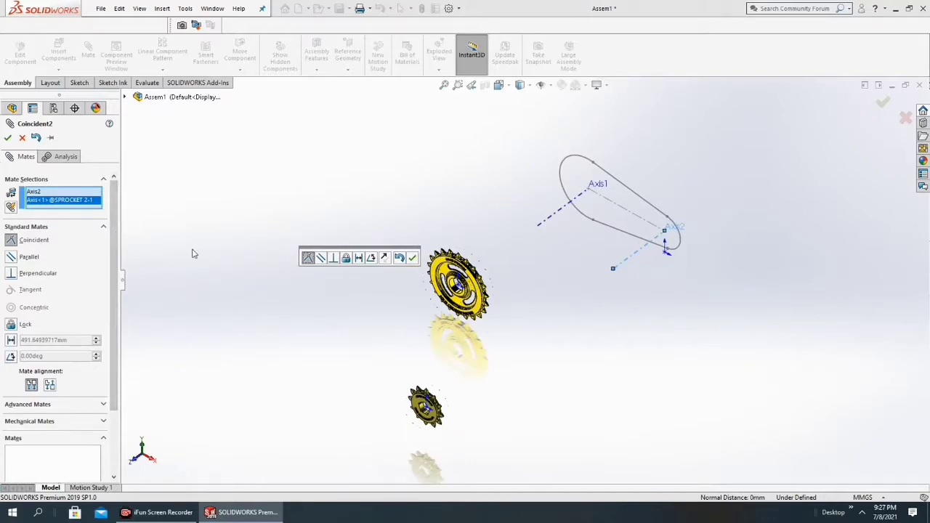
{"action": "left_click", "coordinate": [8, 138]}
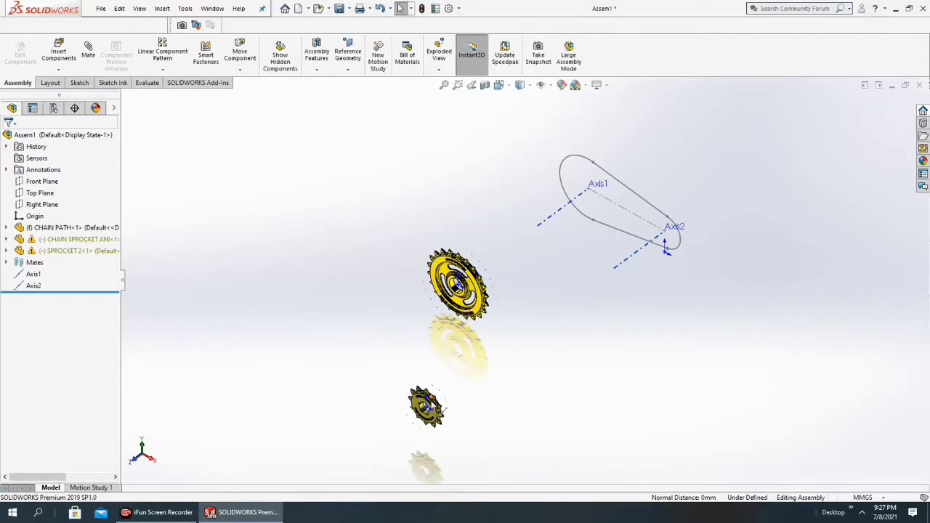
Slide the small sprocket along its Z direction using Move with Triad
{"action": "scroll", "coordinate": [440, 381], "scroll_direction": "down", "scroll_amount": 2}
{"action": "scroll", "coordinate": [449, 373], "scroll_direction": "down", "scroll_amount": 3}
{"action": "left_click", "coordinate": [471, 309]}
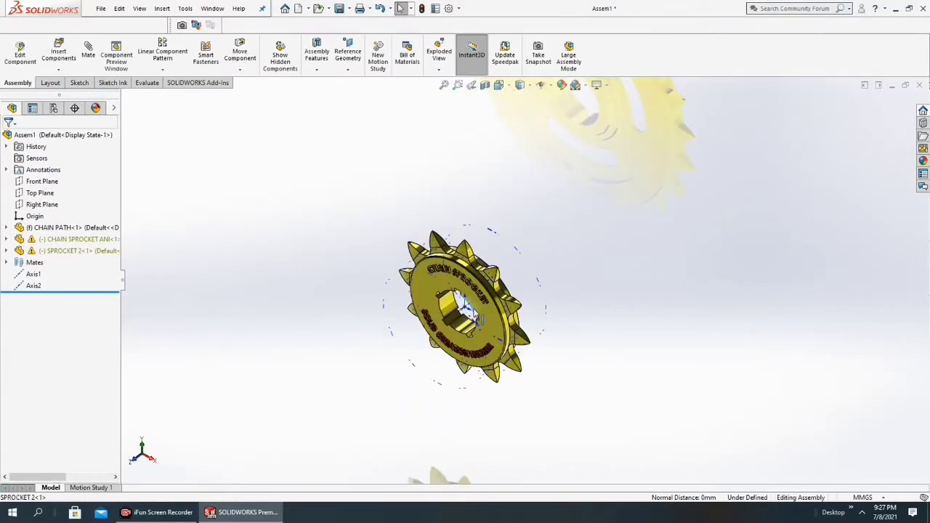
{"action": "right_click", "coordinate": [472, 309]}
{"action": "left_click", "coordinate": [509, 247]}
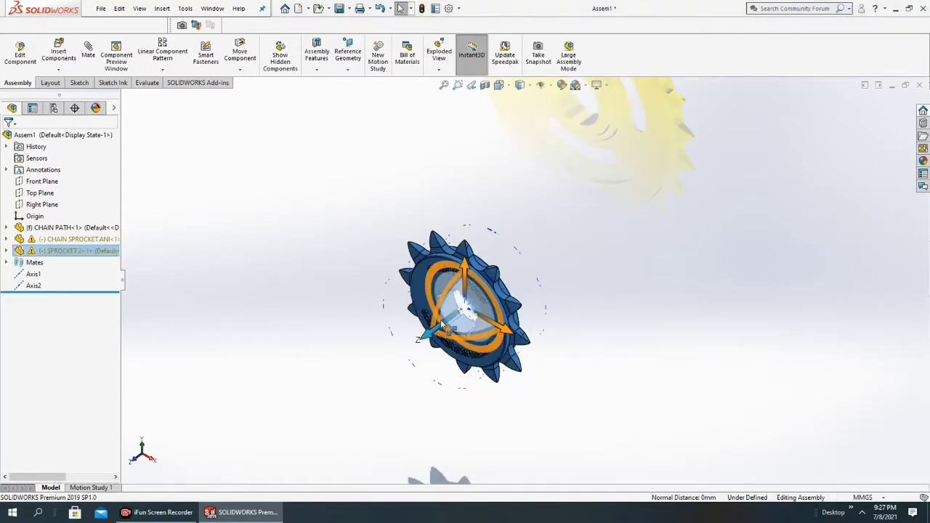
{"action": "scroll", "coordinate": [443, 326], "scroll_direction": "up", "scroll_amount": 3}
{"action": "scroll", "coordinate": [487, 305], "scroll_direction": "up", "scroll_amount": 2}
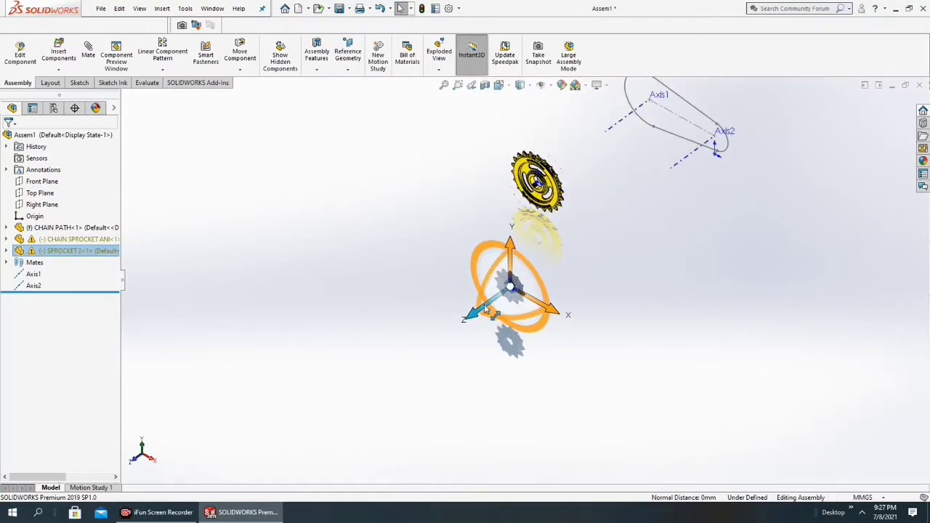
{"action": "left_click_drag", "start_coordinate": [494, 310], "coordinate": [696, 218]}
{"action": "scroll", "coordinate": [690, 128], "scroll_direction": "down", "scroll_amount": 2}
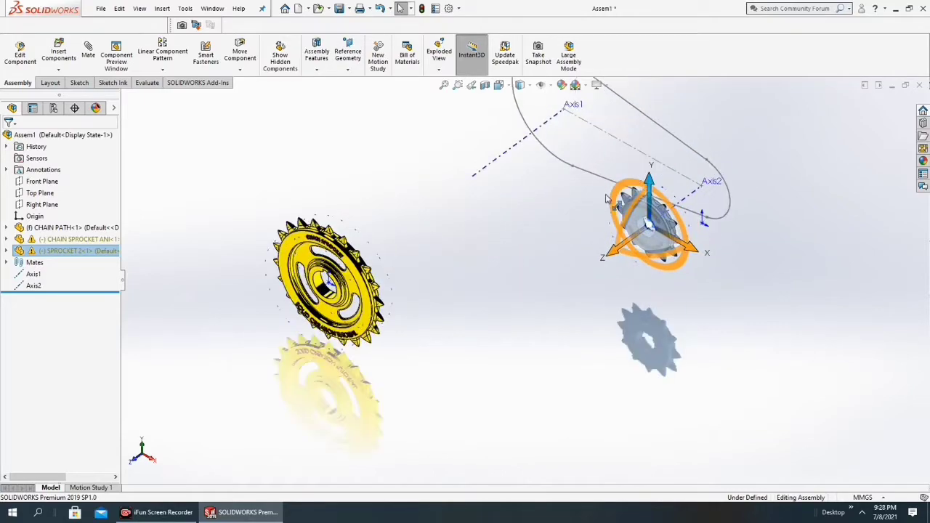
{"action": "left_click", "coordinate": [400, 250]}
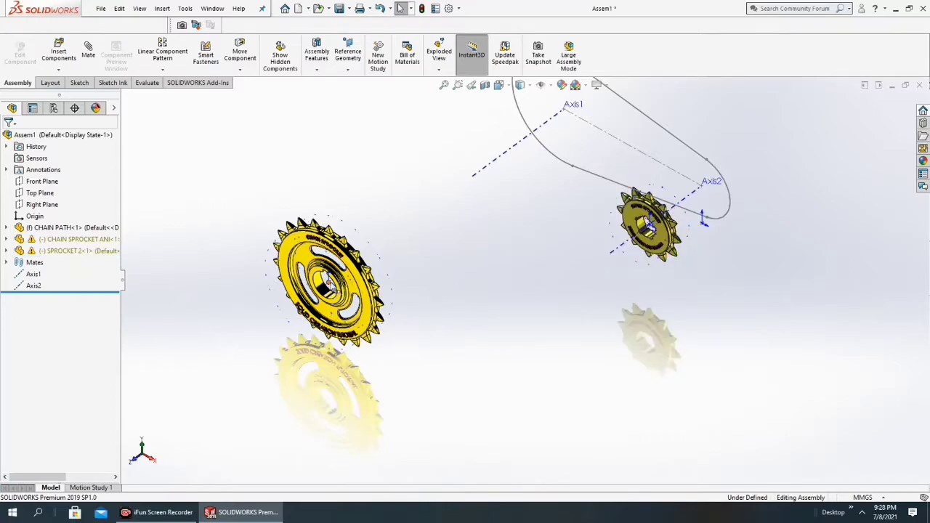
Slide the large sprocket along its axis with the triad up beside the chain path
{"action": "right_click", "coordinate": [329, 283]}
{"action": "left_click", "coordinate": [347, 251]}
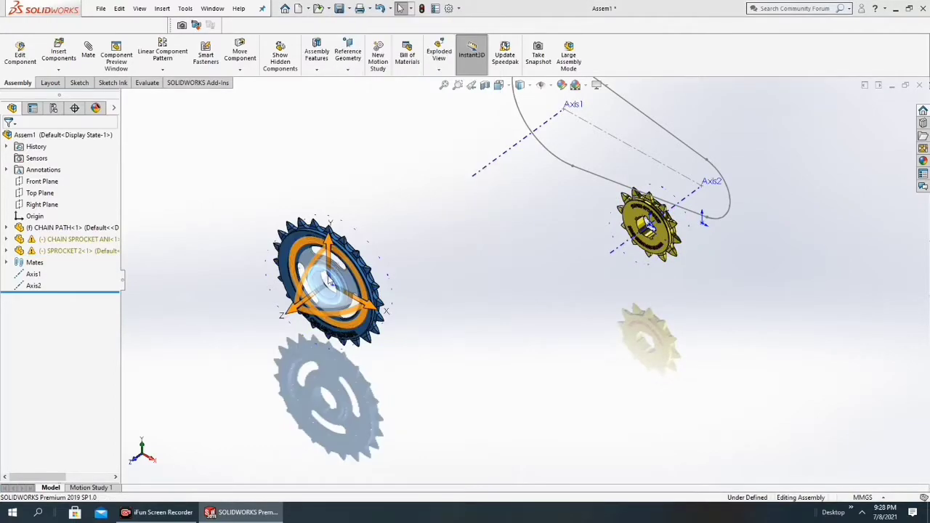
{"action": "left_click_drag", "start_coordinate": [306, 303], "coordinate": [495, 225]}
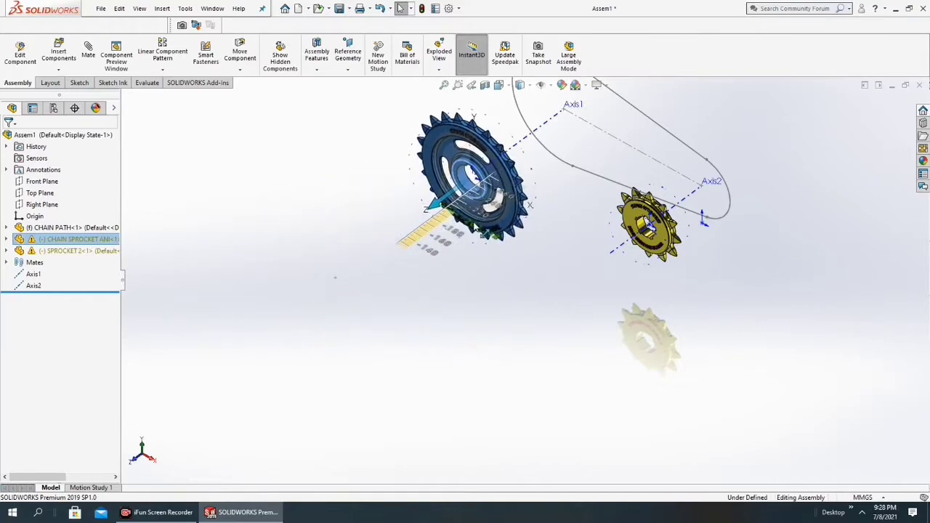
{"action": "left_click", "coordinate": [517, 292]}
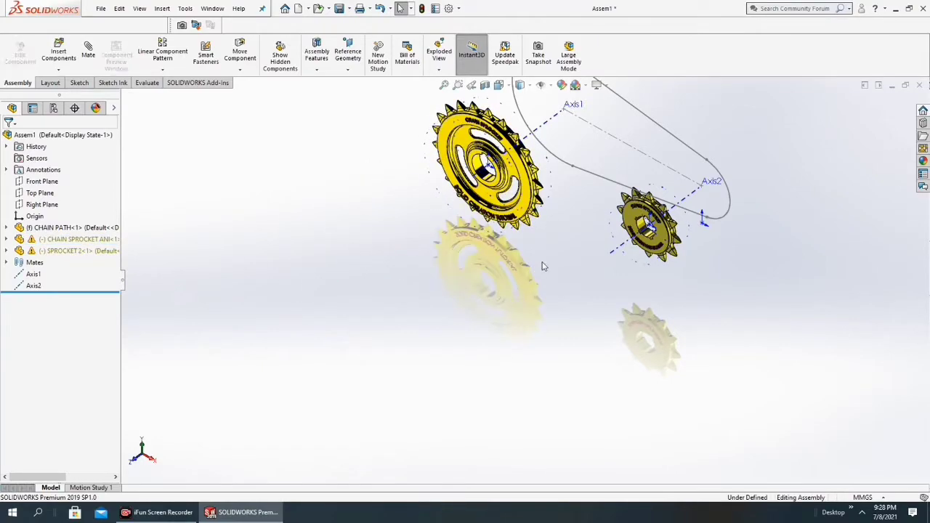
{"action": "scroll", "coordinate": [538, 269], "scroll_direction": "up", "scroll_amount": 3}
{"action": "middle_click_drag", "start_coordinate": [654, 186], "coordinate": [588, 238], "text": "ctrl"}
{"action": "scroll", "coordinate": [552, 273], "scroll_direction": "down", "scroll_amount": 3}
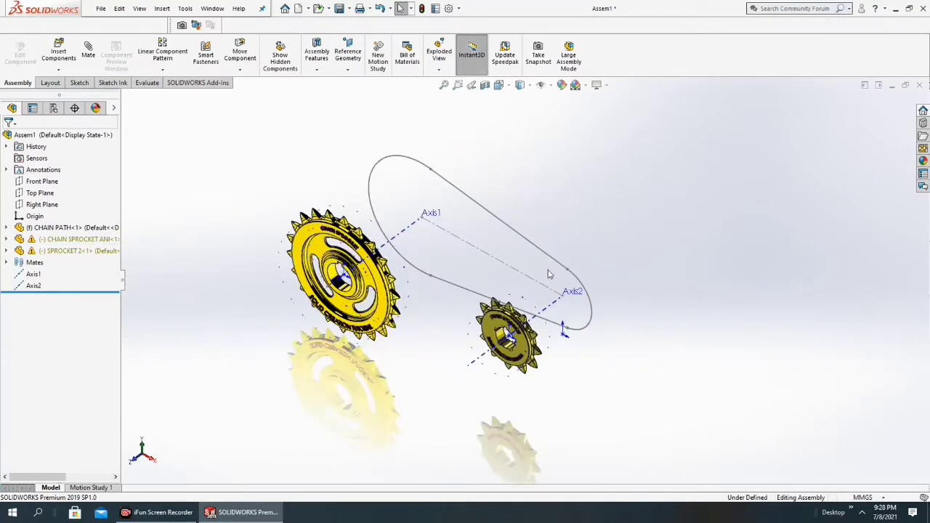
{"action": "scroll", "coordinate": [547, 273], "scroll_direction": "down", "scroll_amount": 2}
{"action": "scroll", "coordinate": [531, 313], "scroll_direction": "down", "scroll_amount": 2}
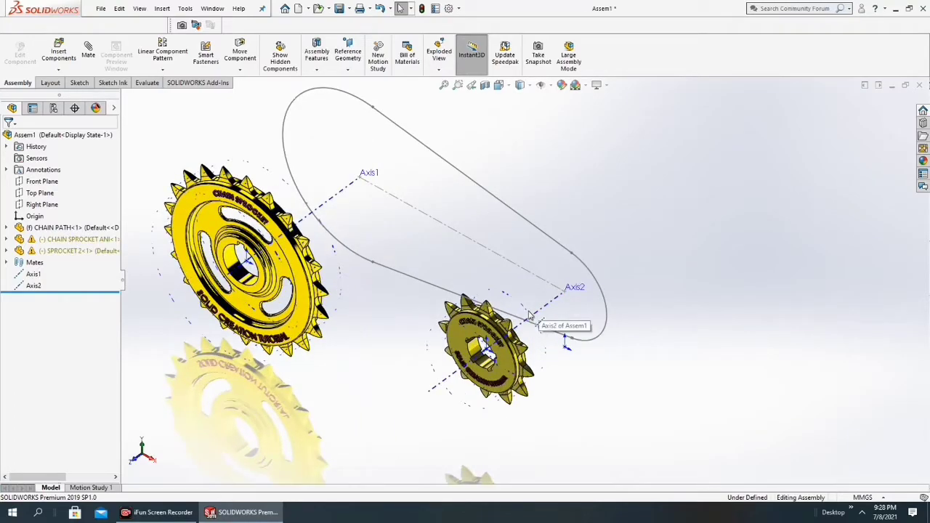
{"action": "scroll", "coordinate": [530, 314], "scroll_direction": "up", "scroll_amount": 2}
{"action": "scroll", "coordinate": [510, 290], "scroll_direction": "up", "scroll_amount": 3}
{"action": "scroll", "coordinate": [527, 276], "scroll_direction": "down", "scroll_amount": 3}
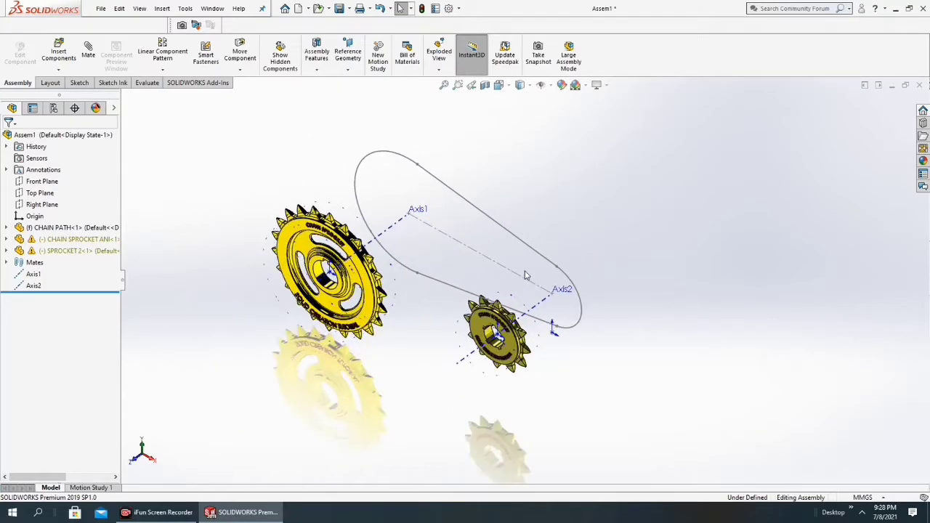
{"action": "scroll", "coordinate": [527, 275], "scroll_direction": "down", "scroll_amount": 2}
{"action": "scroll", "coordinate": [567, 333], "scroll_direction": "up", "scroll_amount": 2}
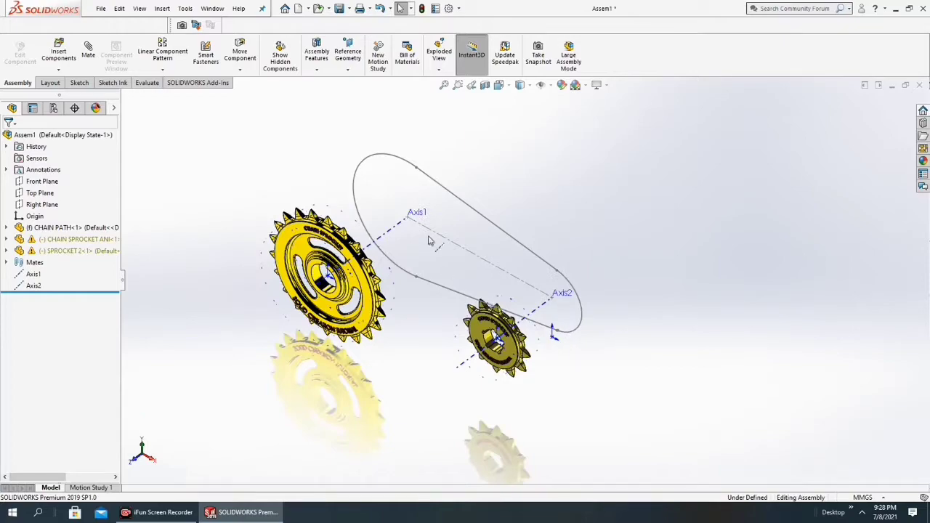
{"action": "left_click", "coordinate": [42, 182]}
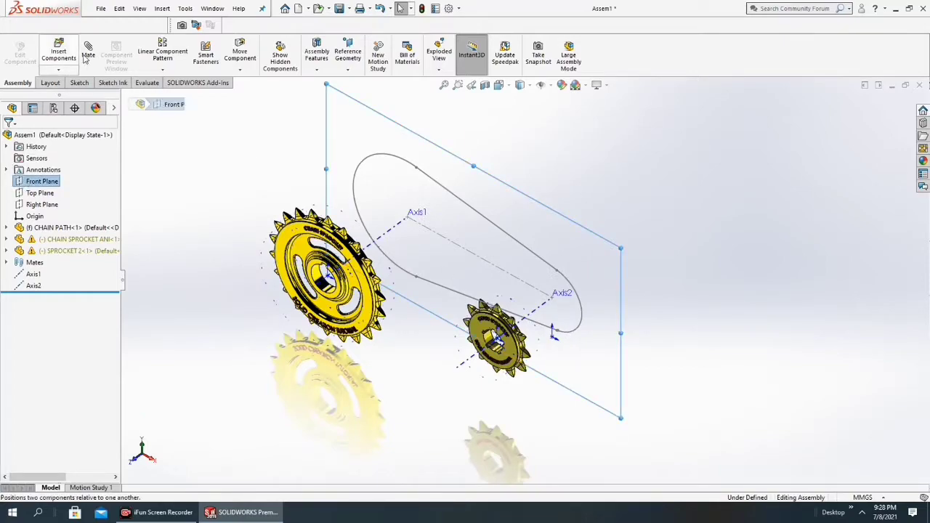
Mate the large sprocket's Front Plane coincident with the assembly Front Plane
{"action": "left_click", "coordinate": [86, 60]}
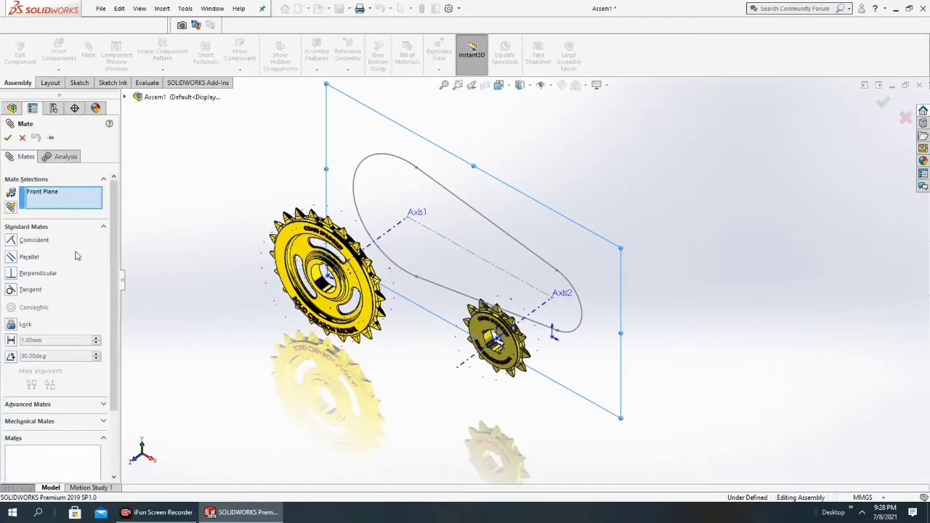
{"action": "left_click", "coordinate": [125, 97]}
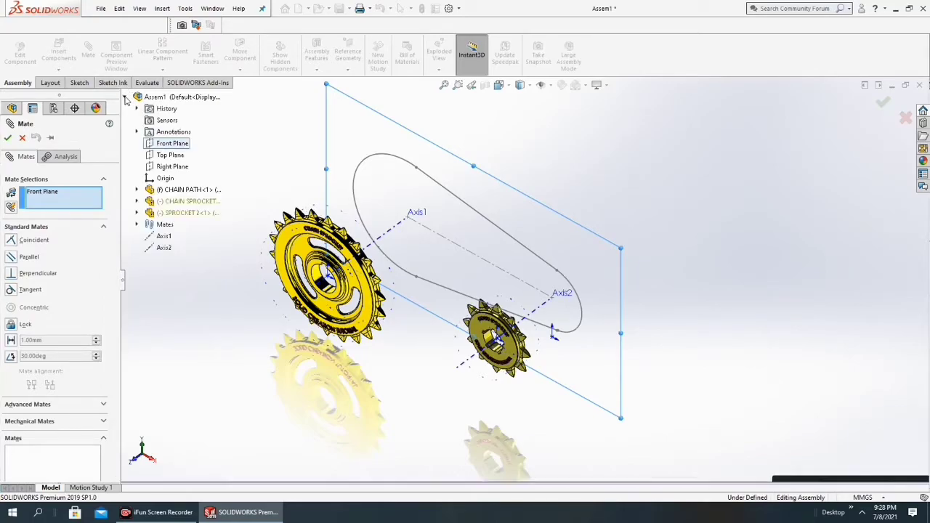
{"action": "left_click", "coordinate": [137, 201]}
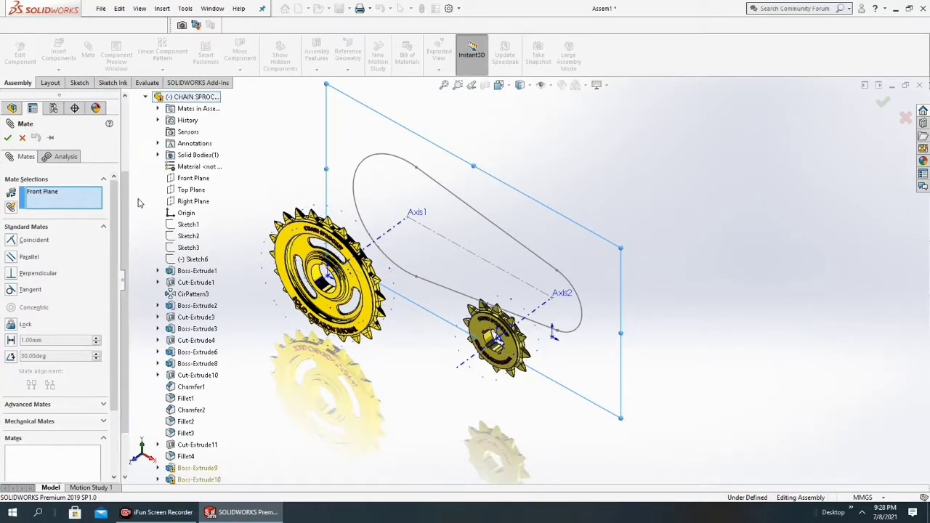
{"action": "left_click", "coordinate": [172, 179]}
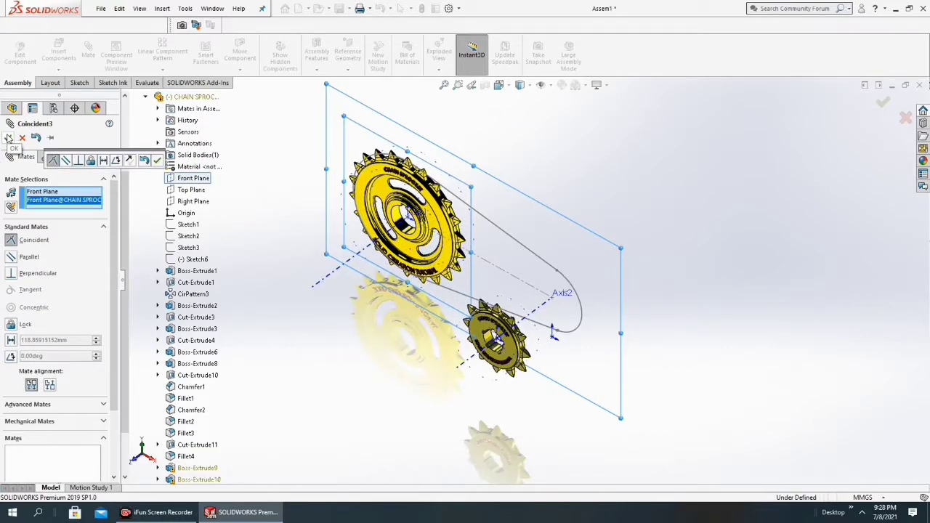
{"action": "left_click", "coordinate": [8, 138]}
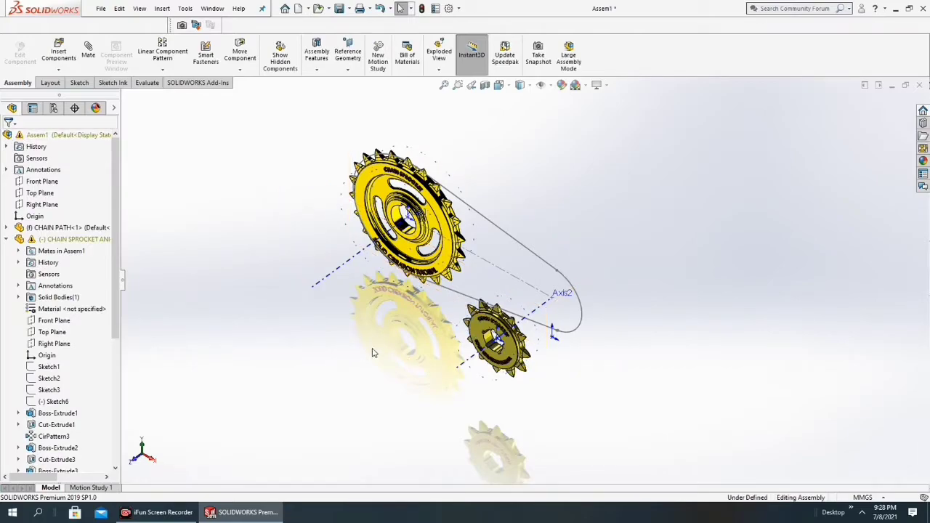
Mate SPROCKET 2's Front Plane coincident with the assembly Front Plane
{"action": "left_click", "coordinate": [32, 182]}
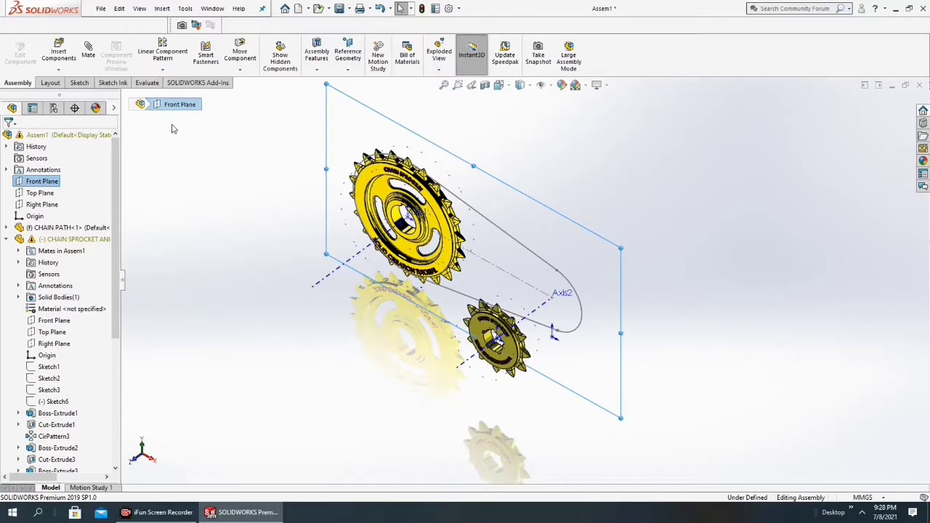
{"action": "left_click", "coordinate": [88, 50]}
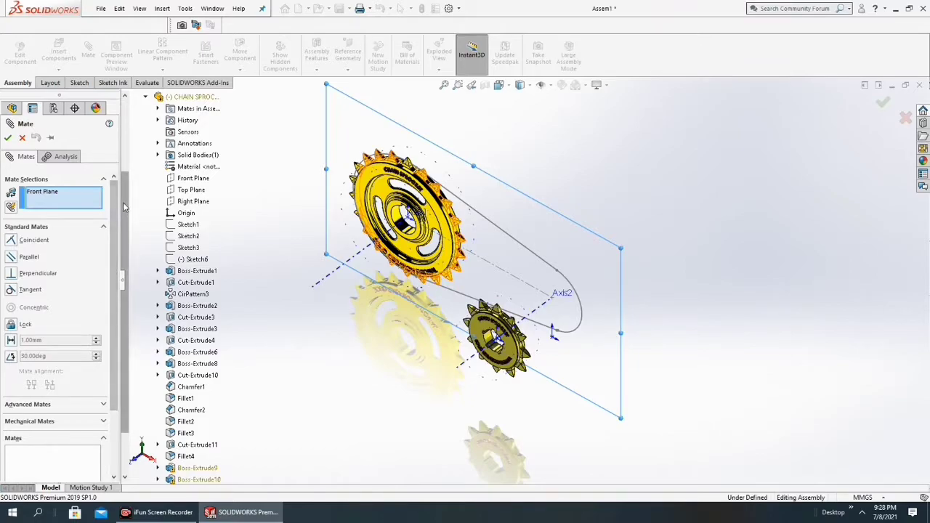
{"action": "left_click_drag", "start_coordinate": [123, 207], "coordinate": [133, 148]}
{"action": "scroll", "coordinate": [138, 189], "scroll_direction": "down", "scroll_amount": 3}
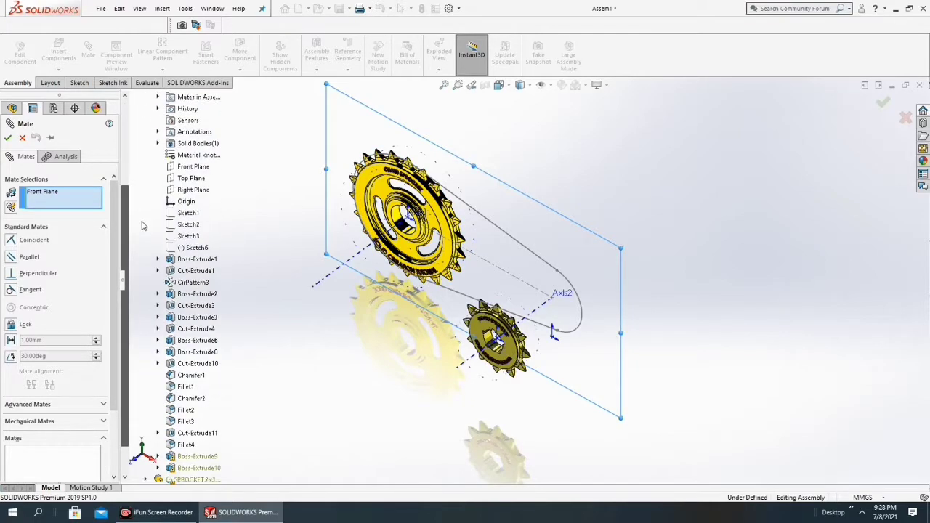
{"action": "scroll", "coordinate": [144, 232], "scroll_direction": "down", "scroll_amount": 1}
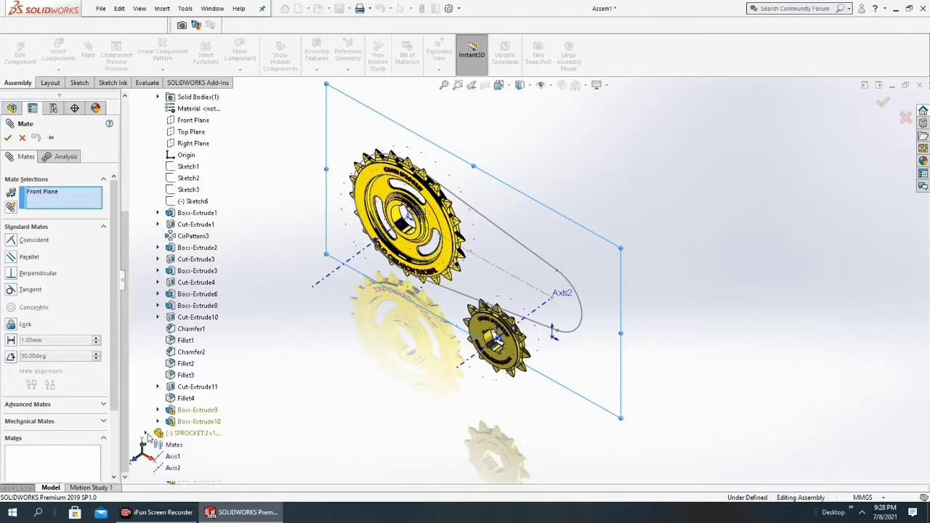
{"action": "left_click", "coordinate": [146, 434]}
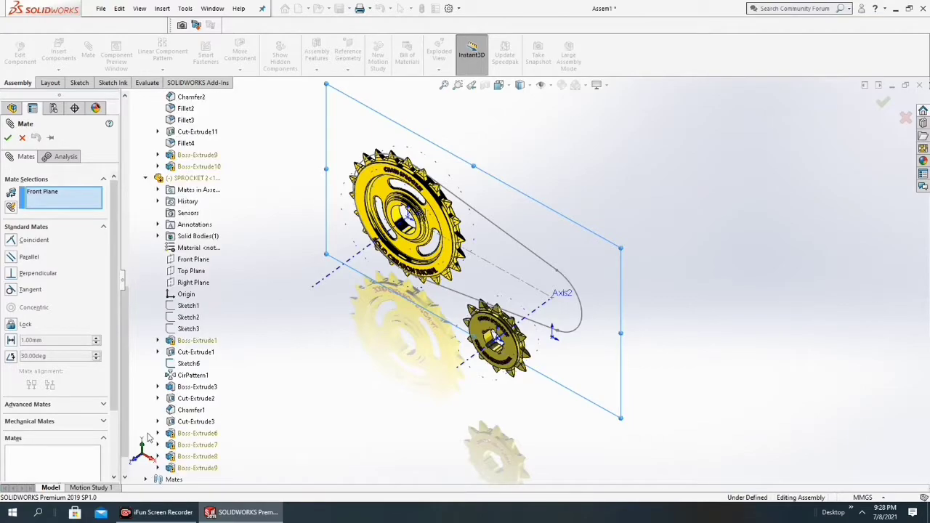
{"action": "left_click", "coordinate": [181, 262]}
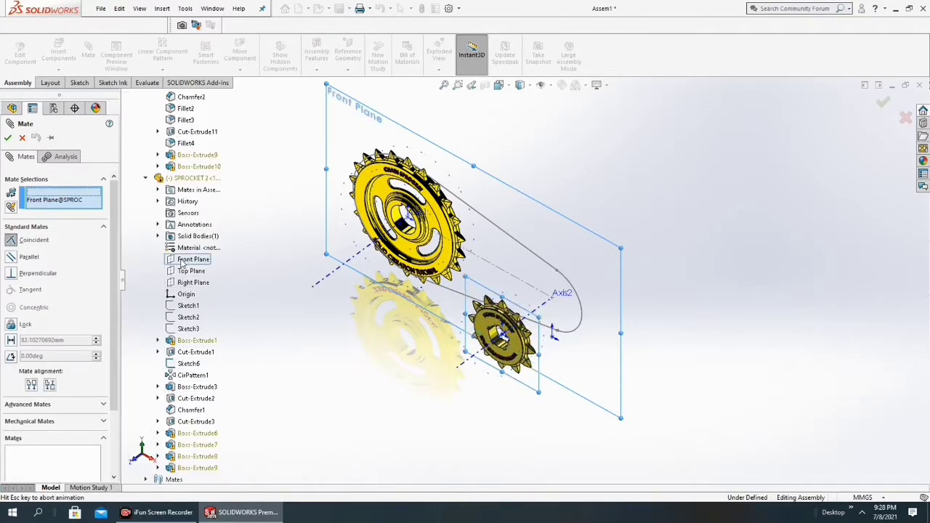
{"action": "left_click", "coordinate": [8, 138]}
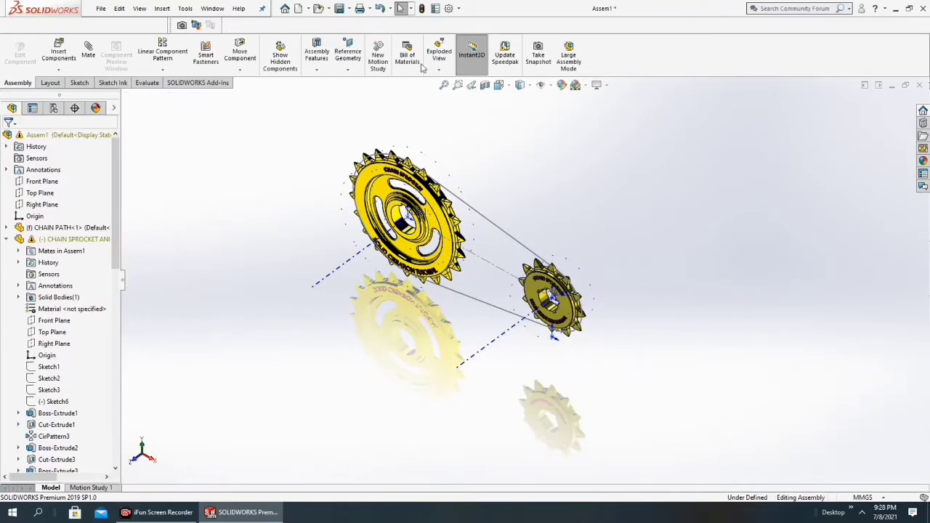
{"action": "left_click", "coordinate": [550, 85]}
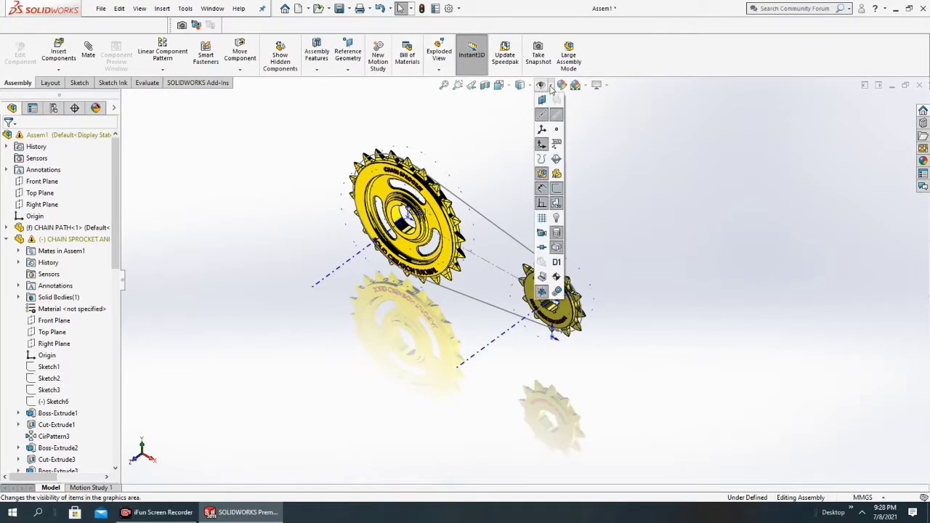
Hide the axes and orbit to a face-on view of both sprockets
{"action": "left_click", "coordinate": [543, 114]}
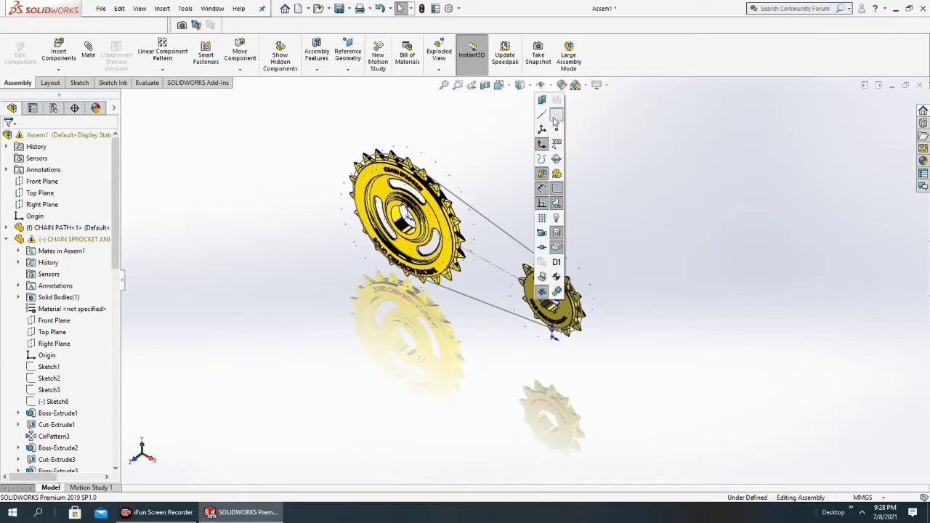
{"action": "scroll", "coordinate": [467, 229], "scroll_direction": "up", "scroll_amount": 2}
{"action": "scroll", "coordinate": [479, 246], "scroll_direction": "down", "scroll_amount": 3}
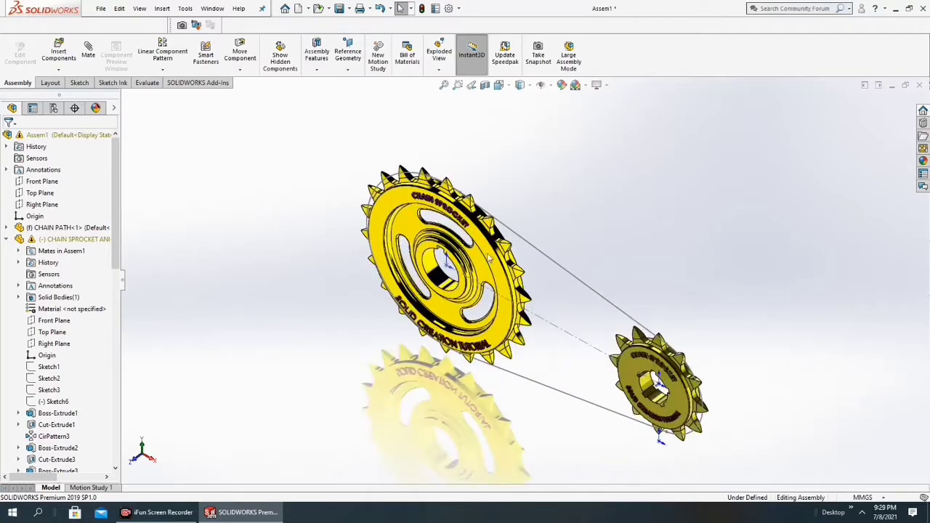
{"action": "scroll", "coordinate": [577, 223], "scroll_direction": "down", "scroll_amount": 2}
{"action": "mouse_move", "coordinate": [576, 223]}
{"action": "middle_mouse_down"}
{"action": "mouse_move", "coordinate": [566, 240]}
{"action": "mouse_move", "coordinate": [574, 242]}
{"action": "middle_mouse_up"}
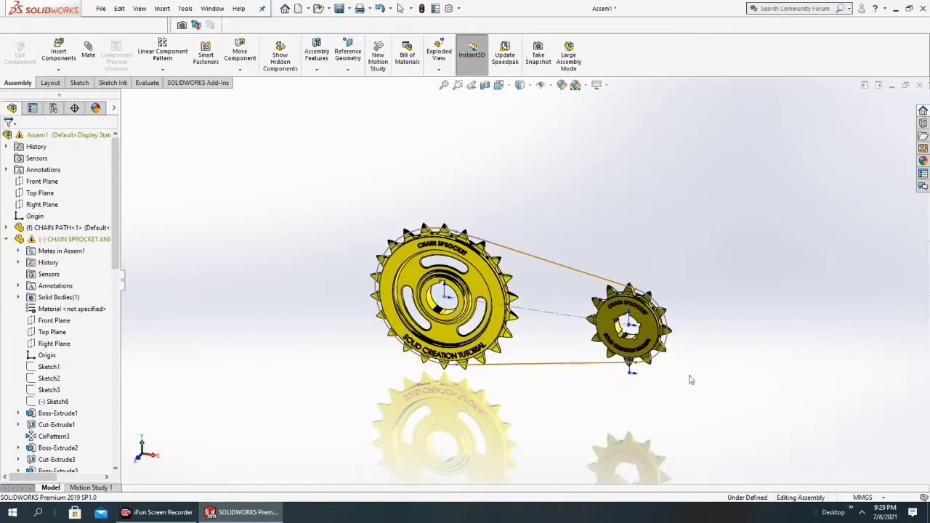
Drag the small and then the large sprocket to check each spins on its axis
{"action": "left_click", "coordinate": [618, 362]}
{"action": "left_click_drag", "start_coordinate": [618, 311], "coordinate": [619, 320]}
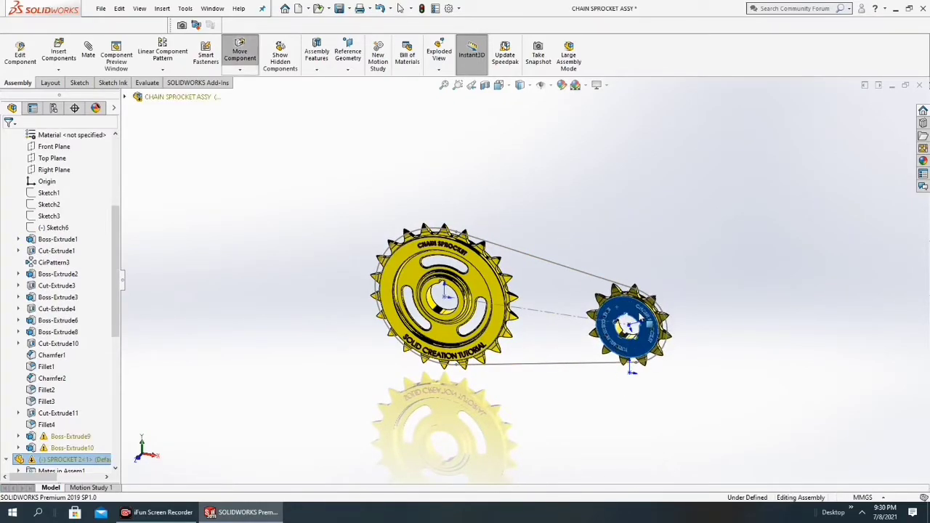
{"action": "key", "text": "Escape"}
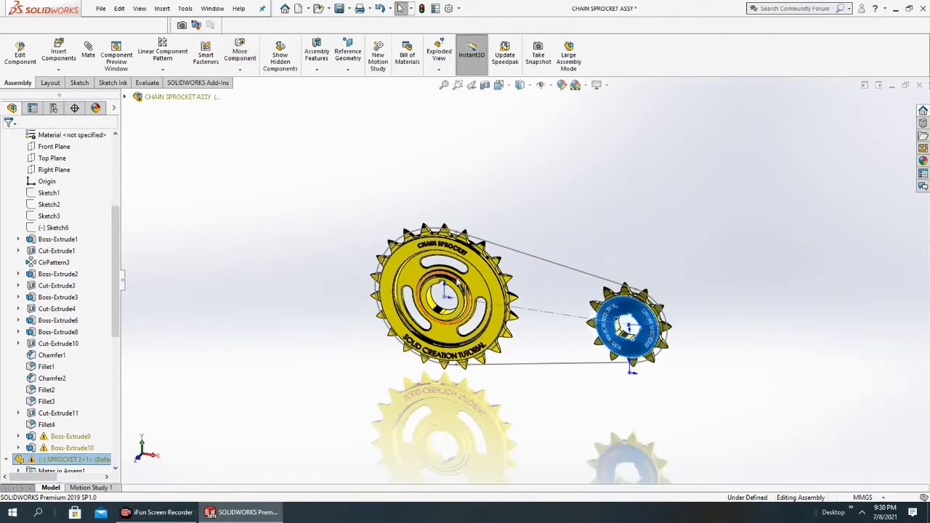
{"action": "left_click", "coordinate": [423, 274]}
{"action": "left_click_drag", "start_coordinate": [423, 274], "coordinate": [724, 384]}
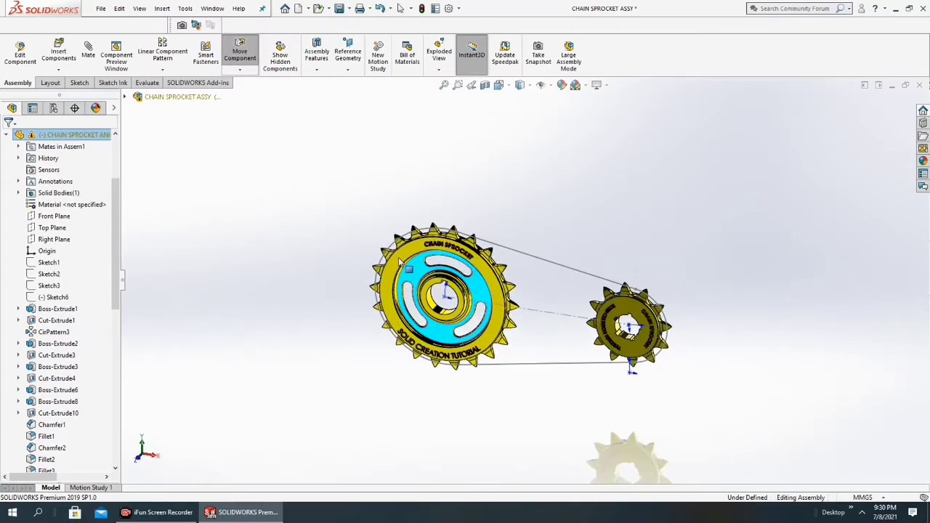
{"action": "scroll", "coordinate": [787, 480], "scroll_direction": "down", "scroll_amount": 2}
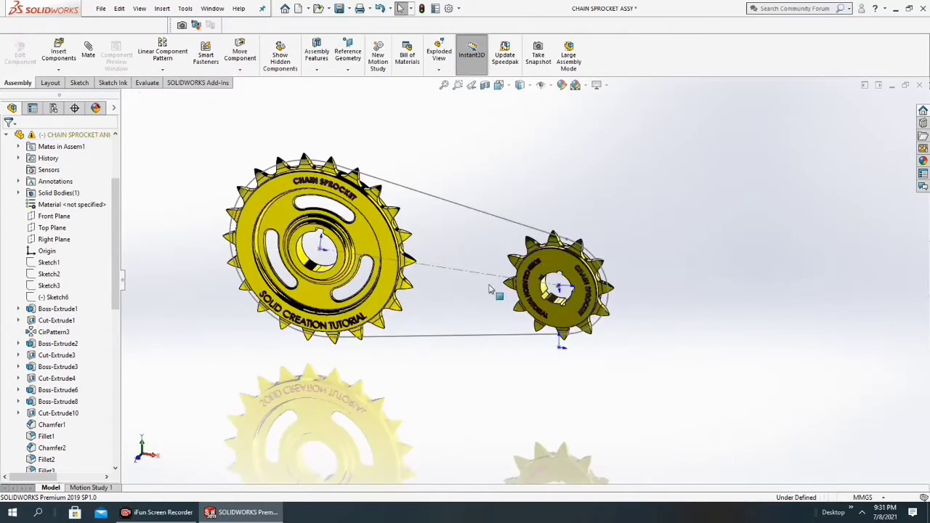
Add Belt/Chain feature Belt2 around the 127 mm and 62.80 mm sprocket edges
{"action": "left_click", "coordinate": [317, 70]}
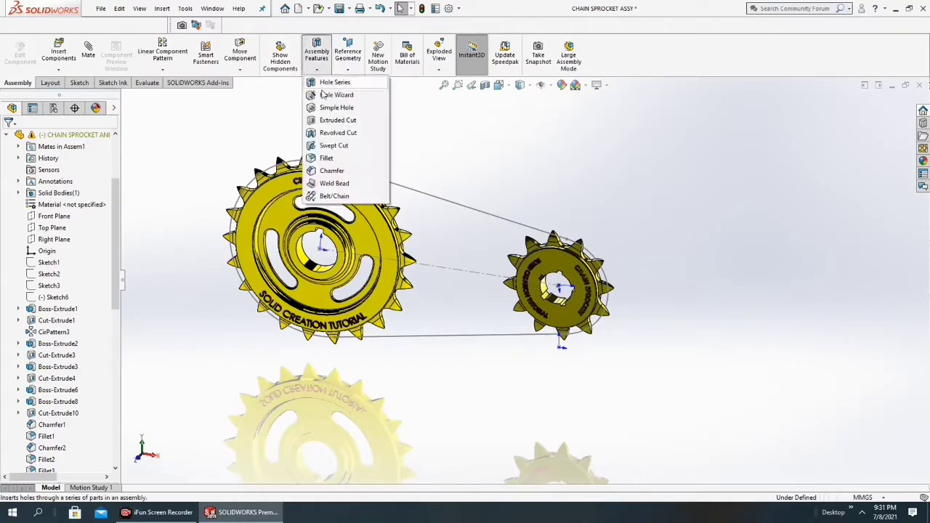
{"action": "left_click", "coordinate": [322, 196]}
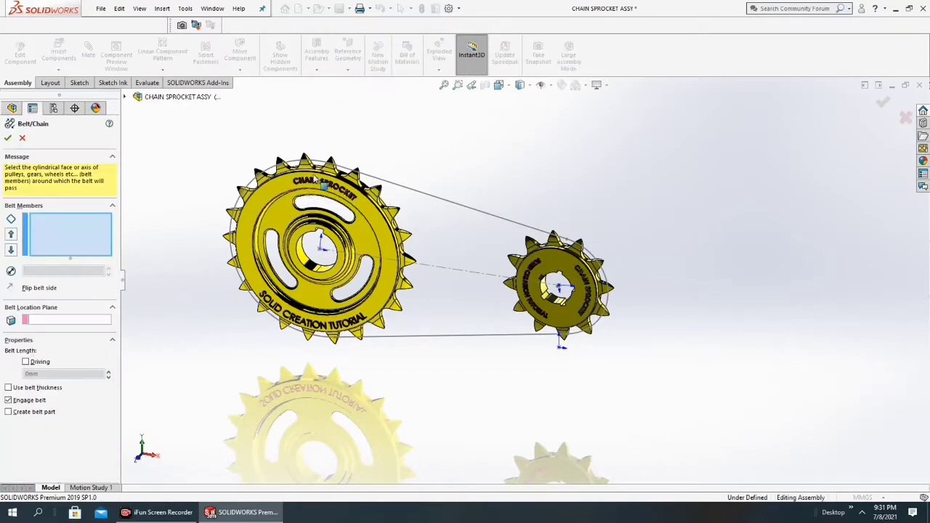
{"action": "key", "text": "f"}
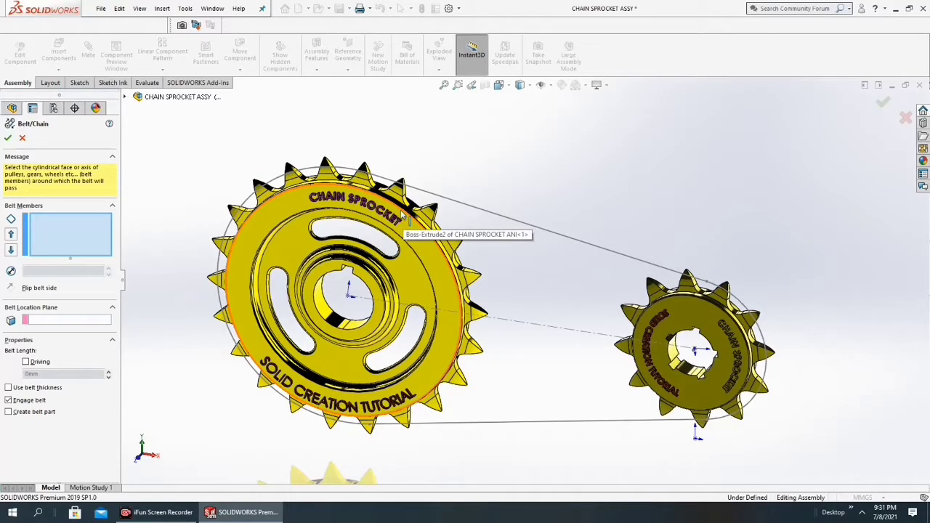
{"action": "left_click", "coordinate": [403, 216]}
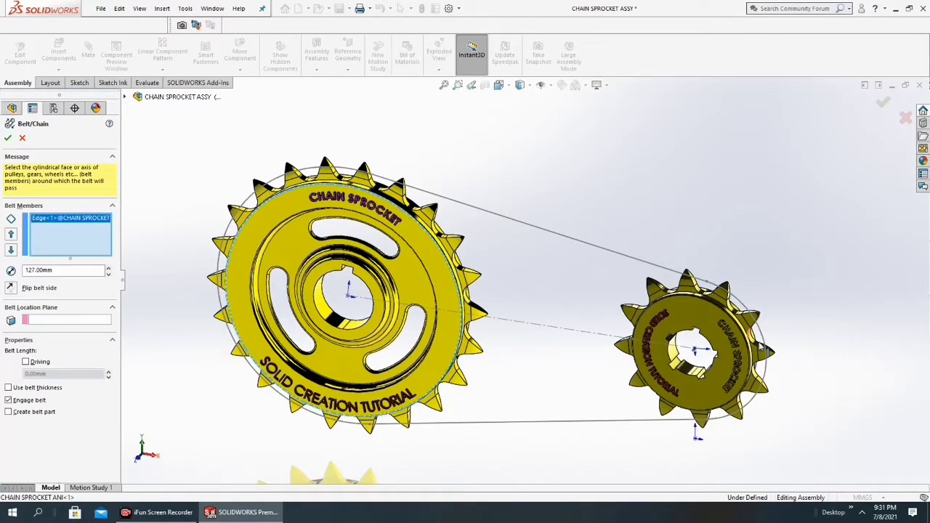
{"action": "left_click", "coordinate": [719, 310]}
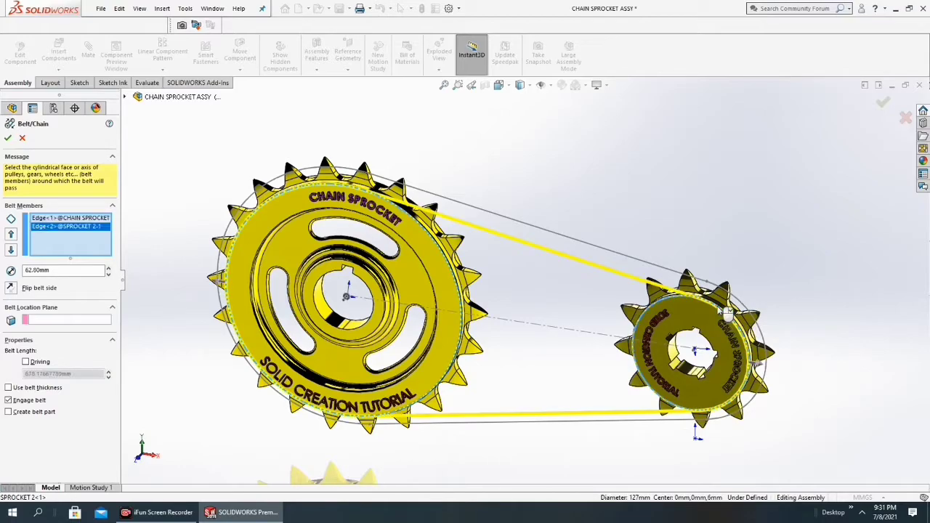
{"action": "left_click", "coordinate": [9, 138]}
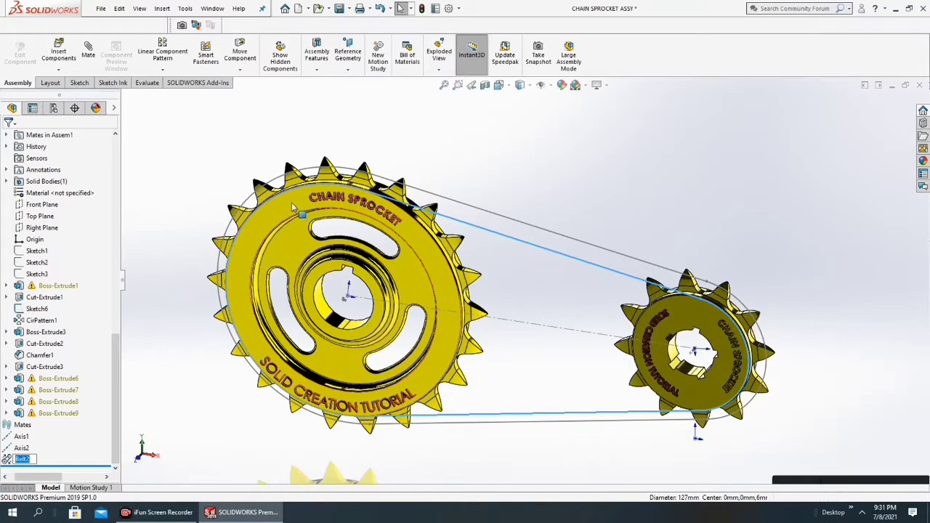
Rotate the large sprocket to test that the belt turns both sprockets
{"action": "mouse_move", "coordinate": [292, 202]}
{"action": "left_mouse_down"}
{"action": "mouse_move", "coordinate": [340, 222]}
{"action": "mouse_move", "coordinate": [293, 234]}
{"action": "left_mouse_up"}
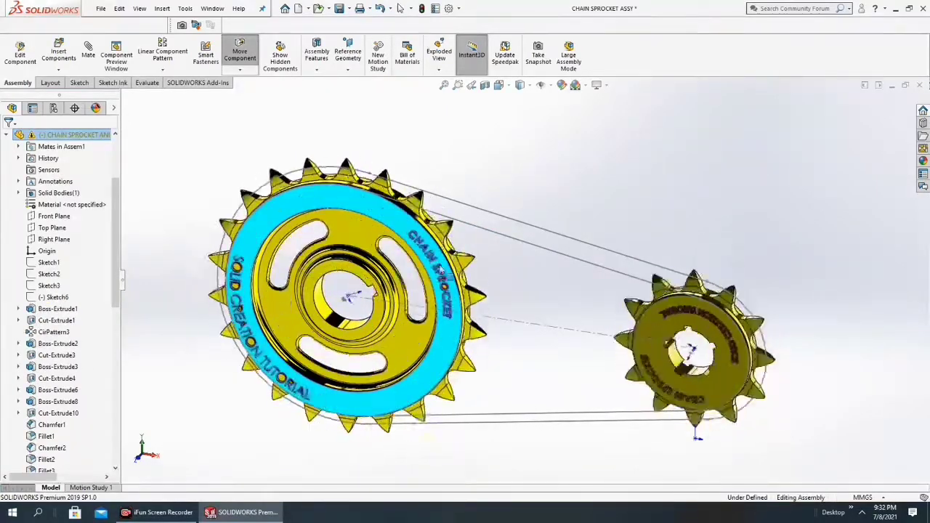
{"action": "mouse_move", "coordinate": [292, 234]}
{"action": "left_mouse_down"}
{"action": "mouse_move", "coordinate": [300, 323]}
{"action": "mouse_move", "coordinate": [379, 387]}
{"action": "mouse_move", "coordinate": [334, 265]}
{"action": "left_mouse_up"}
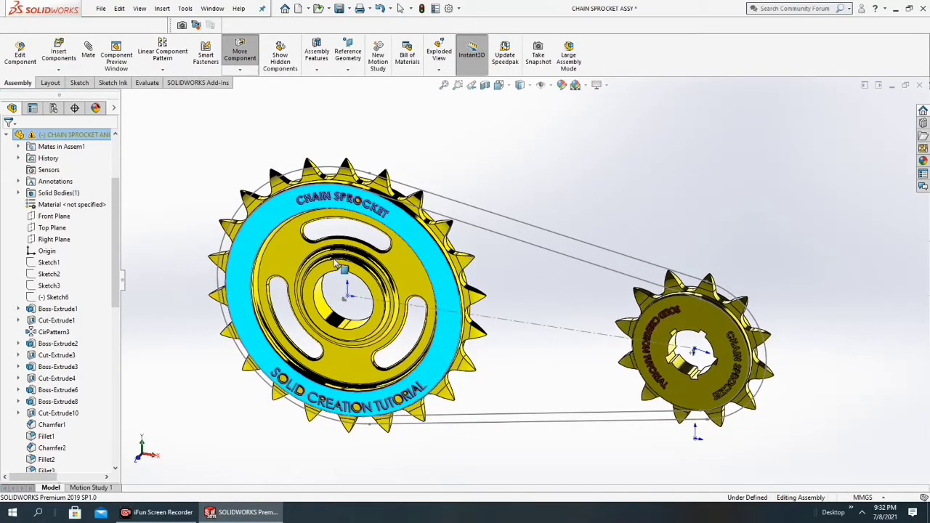
{"action": "key", "text": "Escape"}
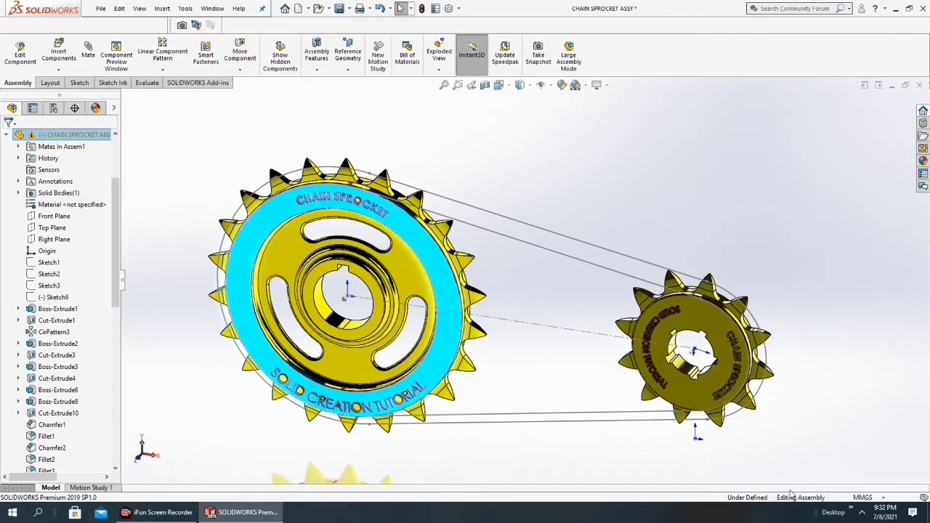
Reorient the assembly to the isometric view
{"action": "middle_click_drag", "start_coordinate": [791, 493], "coordinate": [592, 340]}
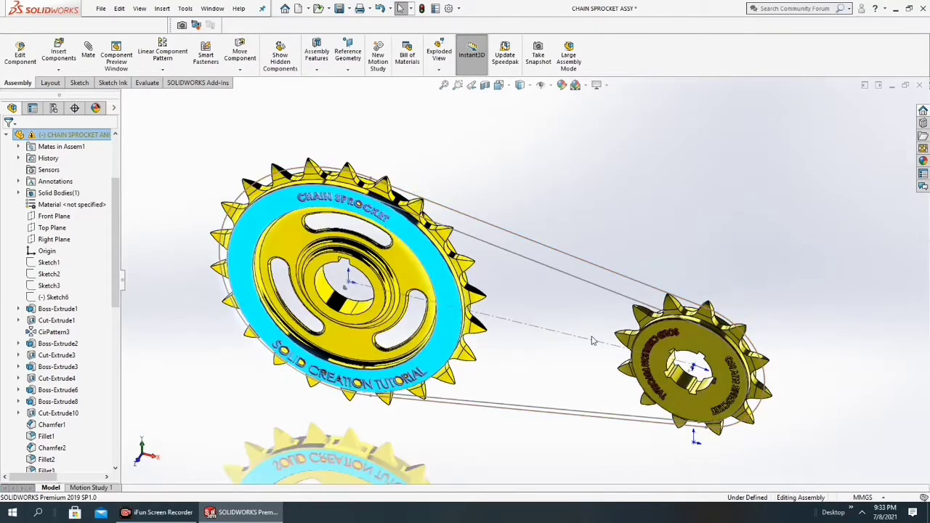
{"action": "right_click", "coordinate": [549, 272]}
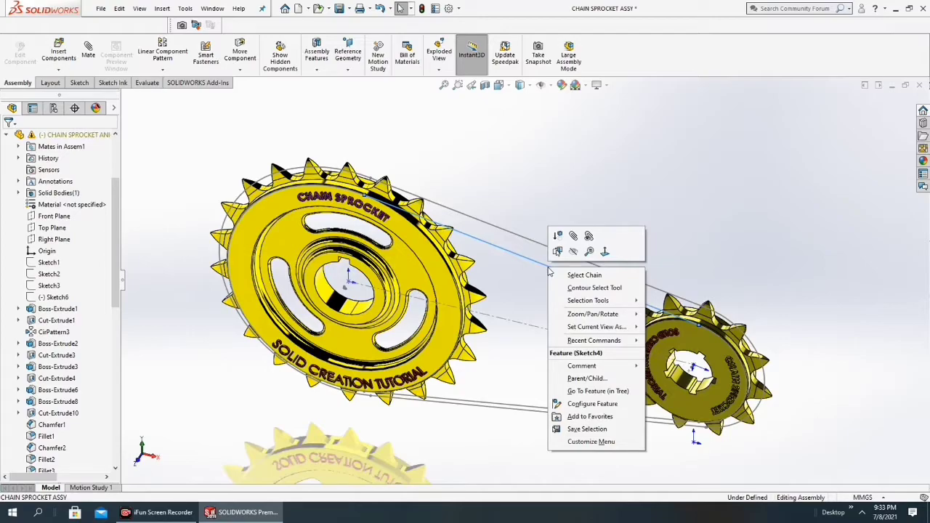
{"action": "left_click", "coordinate": [558, 266]}
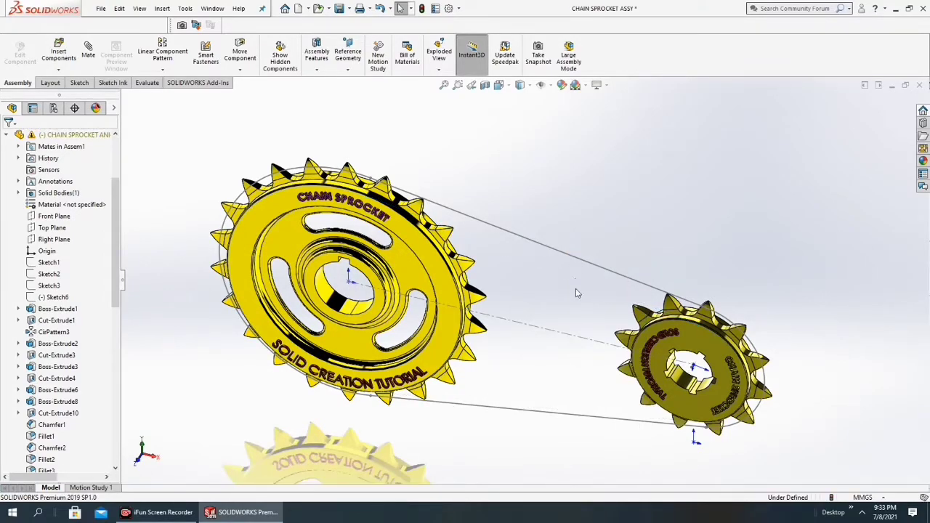
{"action": "scroll", "coordinate": [578, 294], "scroll_direction": "up", "scroll_amount": 2}
{"action": "middle_click_drag", "start_coordinate": [544, 340], "coordinate": [530, 292]}
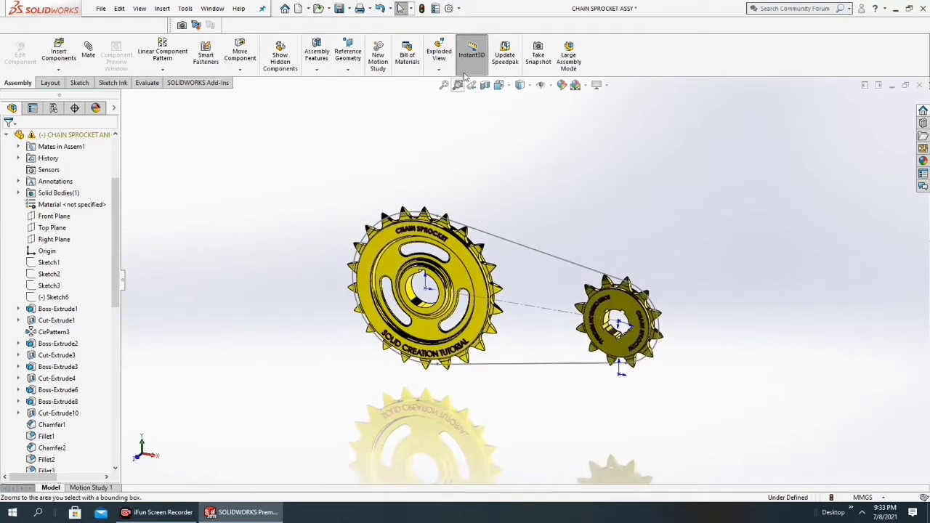
{"action": "left_click", "coordinate": [499, 85]}
{"action": "mouse_move", "coordinate": [499, 85]}
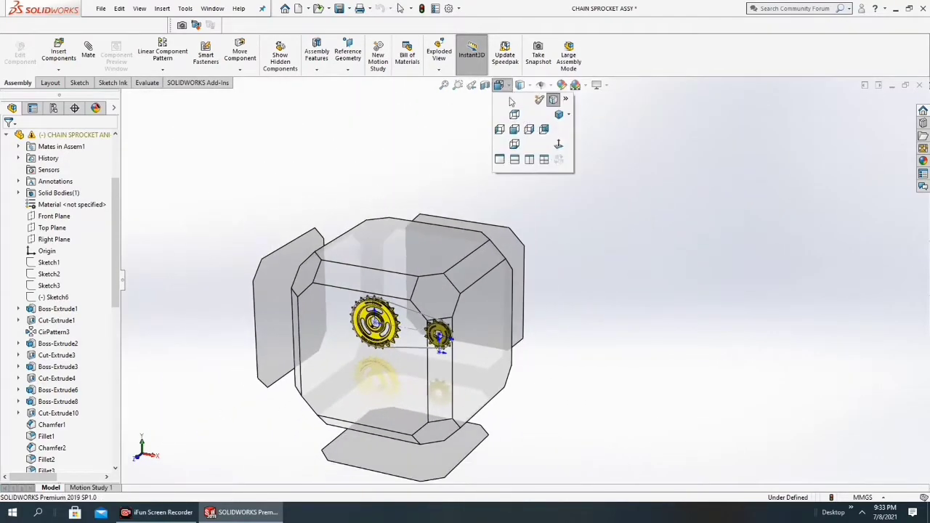
{"action": "left_click", "coordinate": [581, 128]}
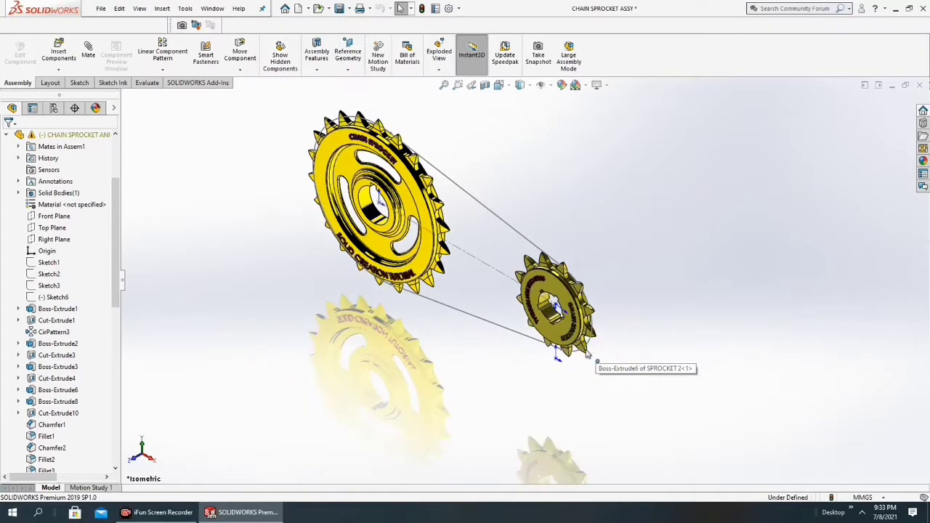
Spin the small sprocket and watch it drive the large sprocket through the belt
{"action": "left_click", "coordinate": [553, 271]}
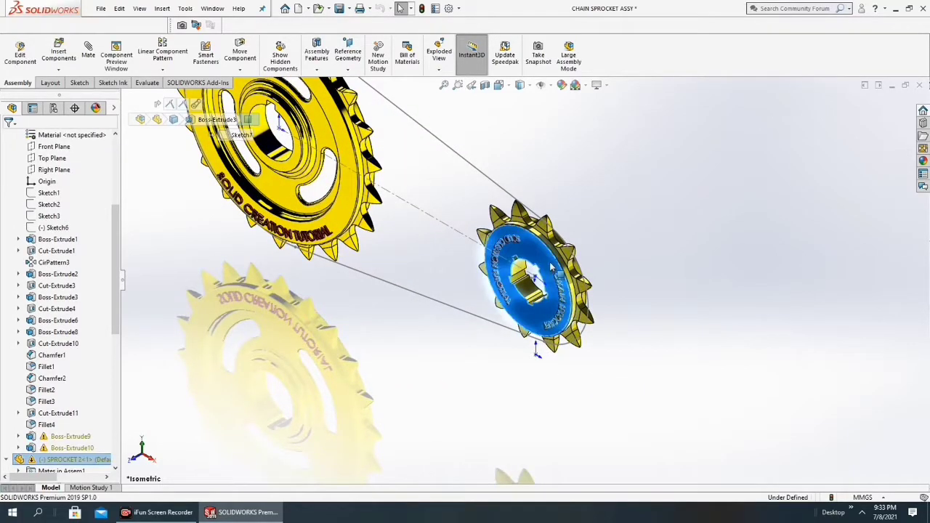
{"action": "mouse_move", "coordinate": [552, 270]}
{"action": "left_mouse_down"}
{"action": "mouse_move", "coordinate": [534, 247]}
{"action": "mouse_move", "coordinate": [500, 238]}
{"action": "left_mouse_up"}
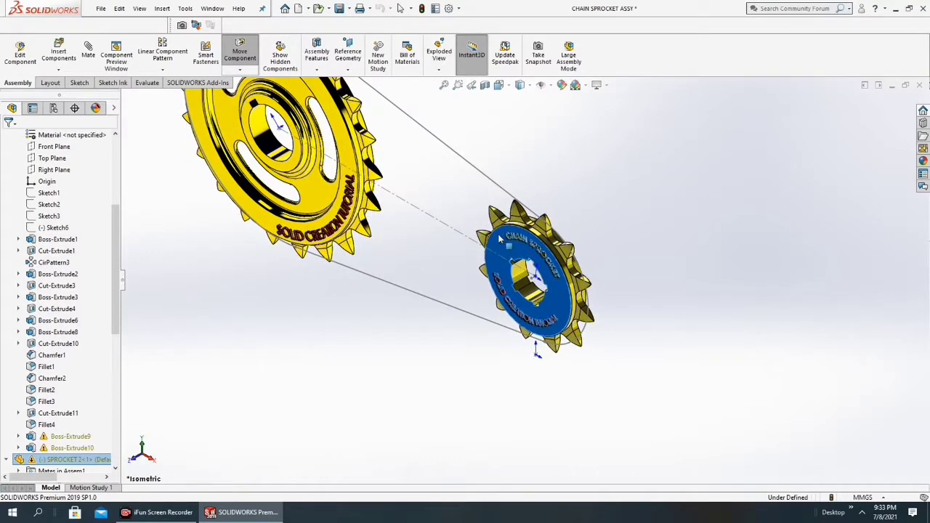
{"action": "left_click_drag", "start_coordinate": [500, 238], "coordinate": [508, 250]}
{"action": "mouse_move", "coordinate": [535, 280]}
{"action": "left_mouse_down"}
{"action": "mouse_move", "coordinate": [546, 296]}
{"action": "mouse_move", "coordinate": [543, 289]}
{"action": "left_mouse_up"}
{"action": "scroll", "coordinate": [543, 289], "scroll_direction": "up", "scroll_amount": 4}
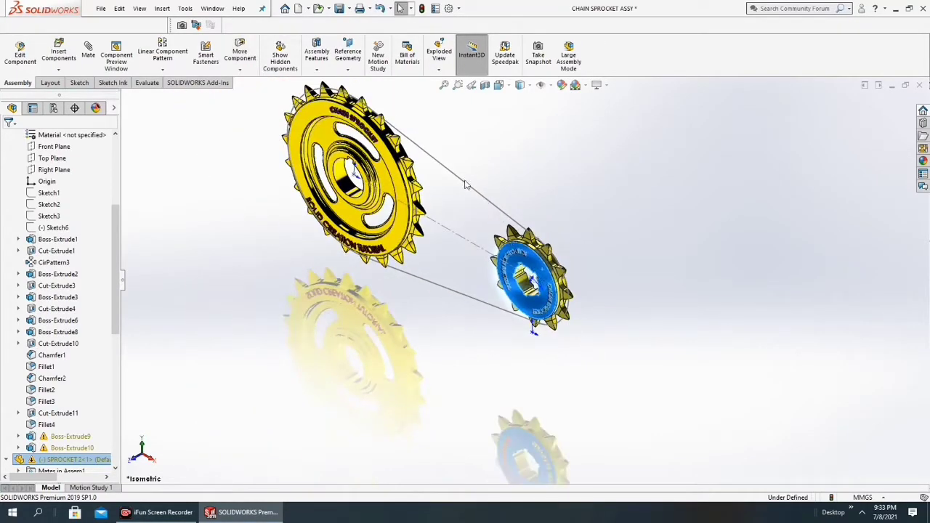
{"action": "left_click", "coordinate": [400, 8]}
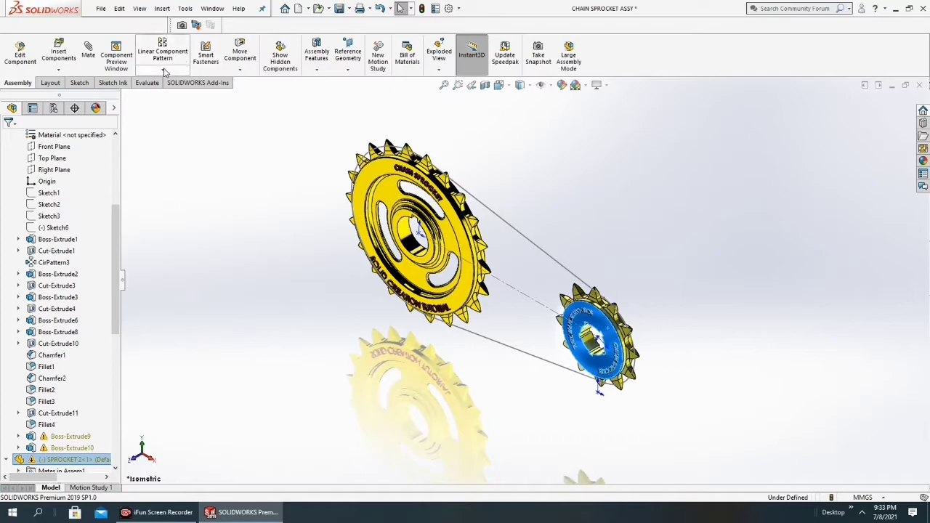
Insert INNER LINK and OUTER LINK from PULLEY\chain and place both above the sprockets
{"action": "left_click", "coordinate": [58, 69]}
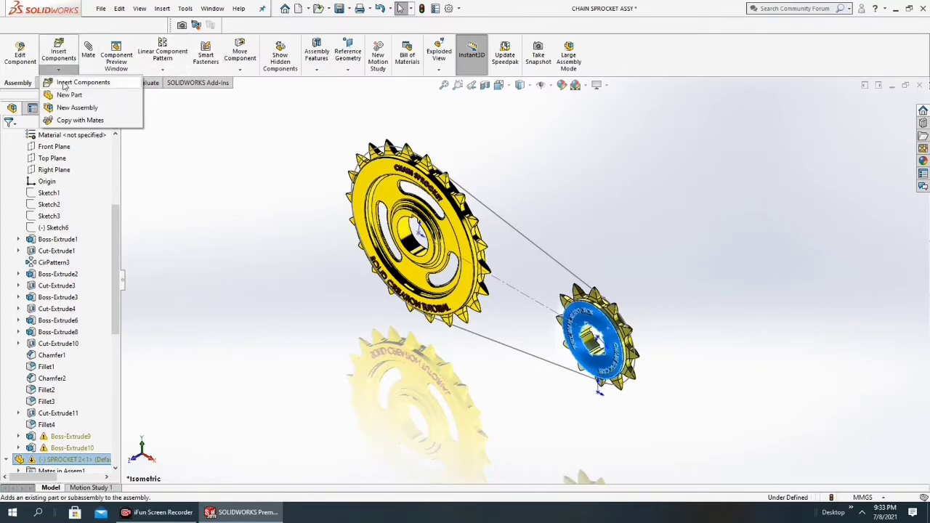
{"action": "left_click", "coordinate": [66, 82]}
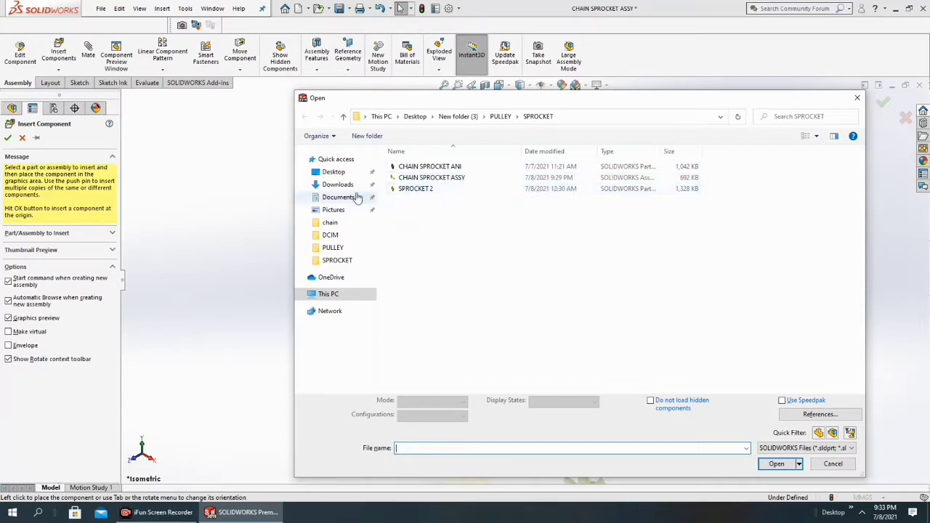
{"action": "left_click", "coordinate": [332, 247]}
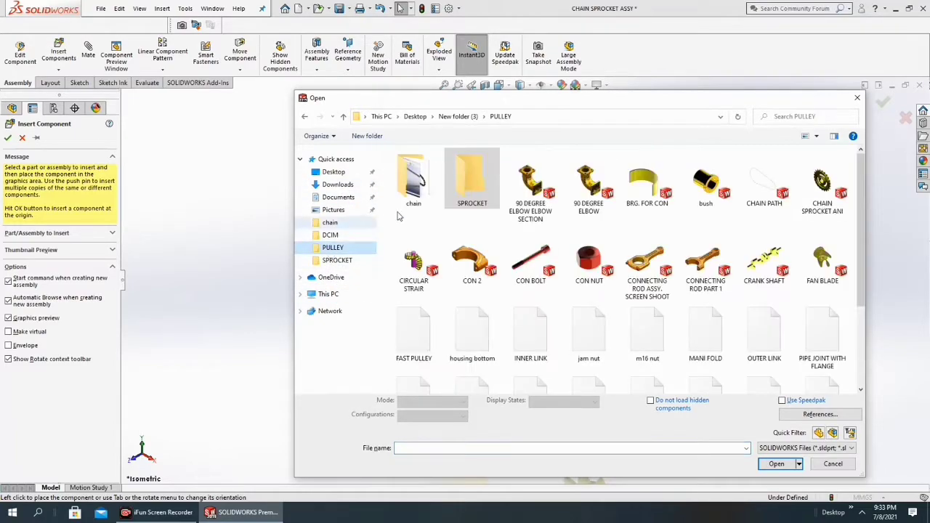
{"action": "double_click", "coordinate": [473, 190]}
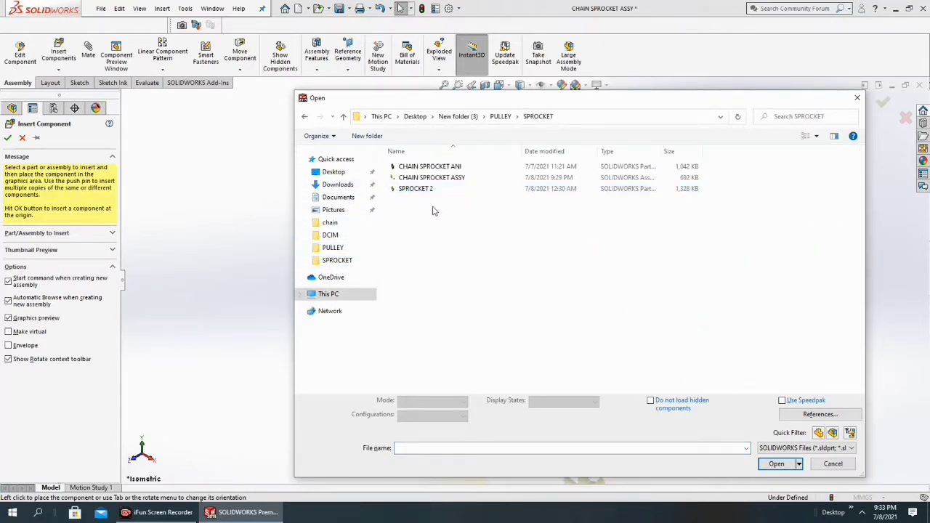
{"action": "left_click", "coordinate": [304, 116]}
{"action": "double_click", "coordinate": [410, 185]}
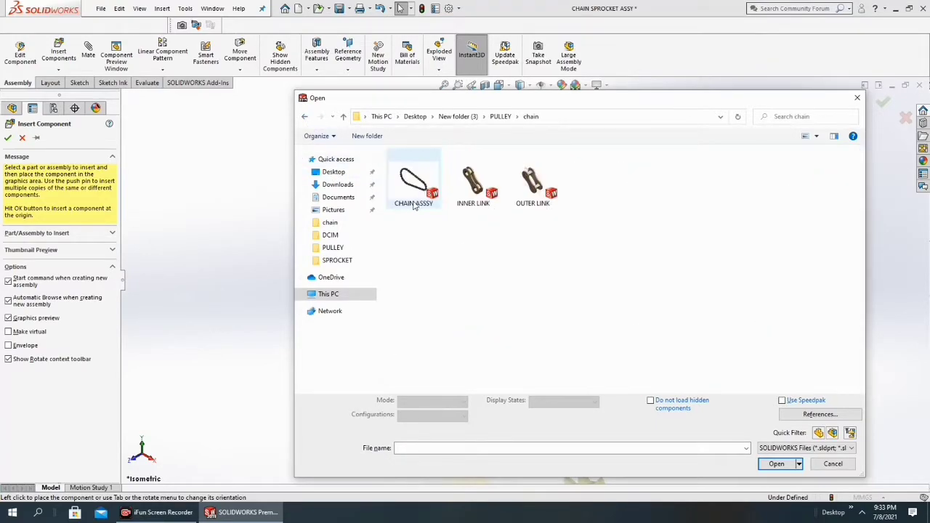
{"action": "left_click_drag", "start_coordinate": [552, 283], "coordinate": [446, 148]}
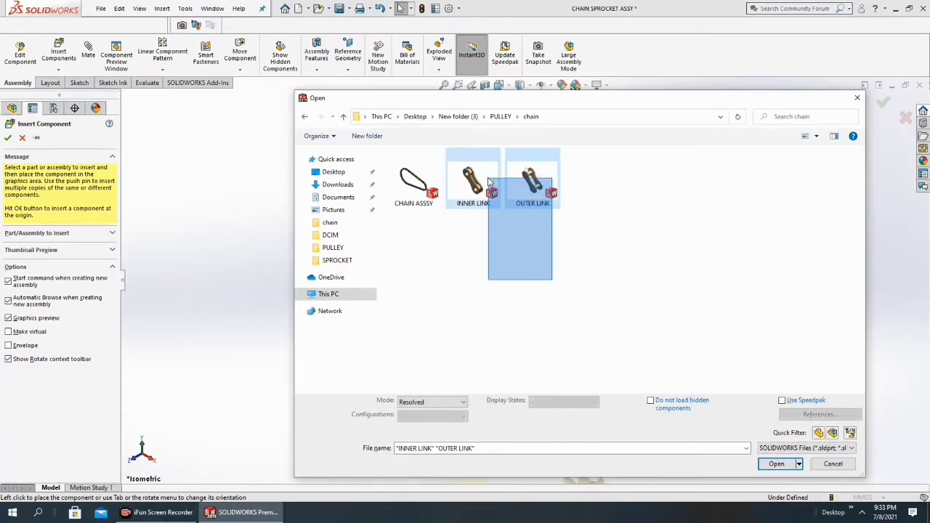
{"action": "left_click", "coordinate": [775, 463]}
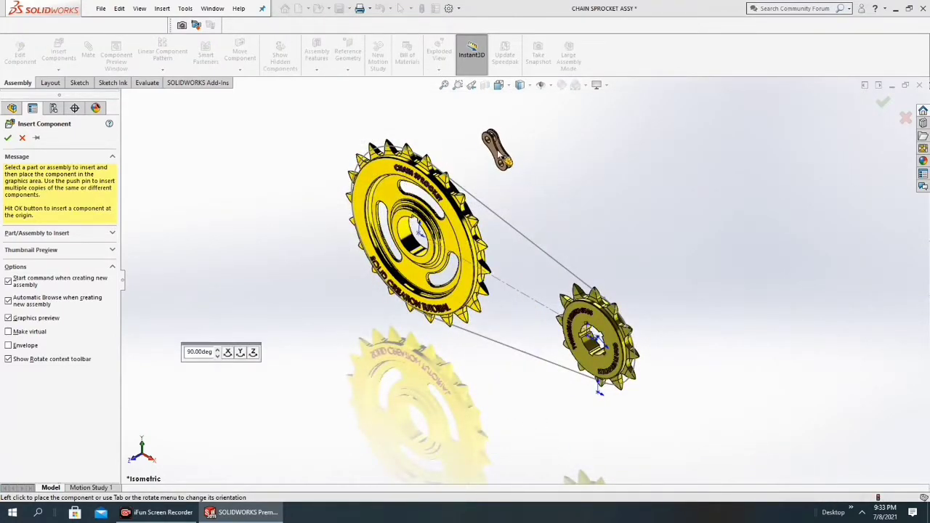
{"action": "left_click", "coordinate": [502, 157]}
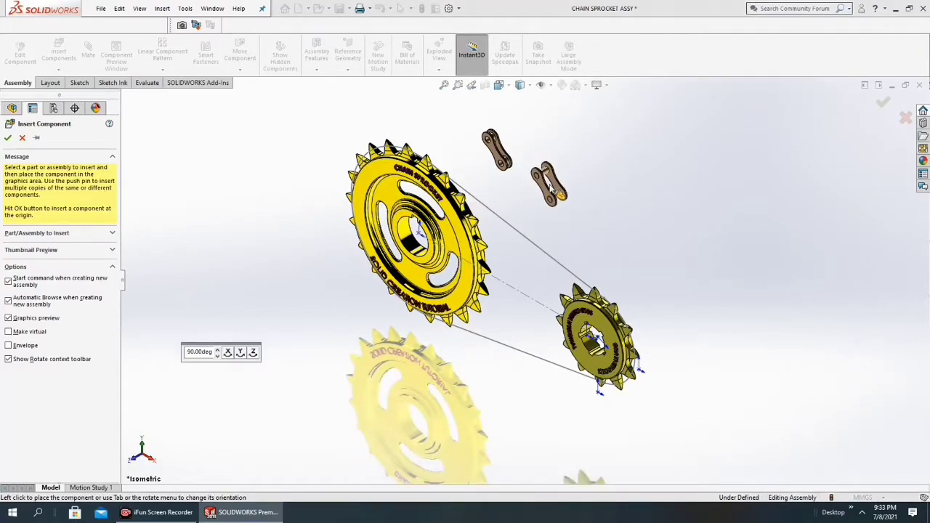
{"action": "left_click", "coordinate": [554, 191]}
{"action": "scroll", "coordinate": [536, 182], "scroll_direction": "down", "scroll_amount": 2}
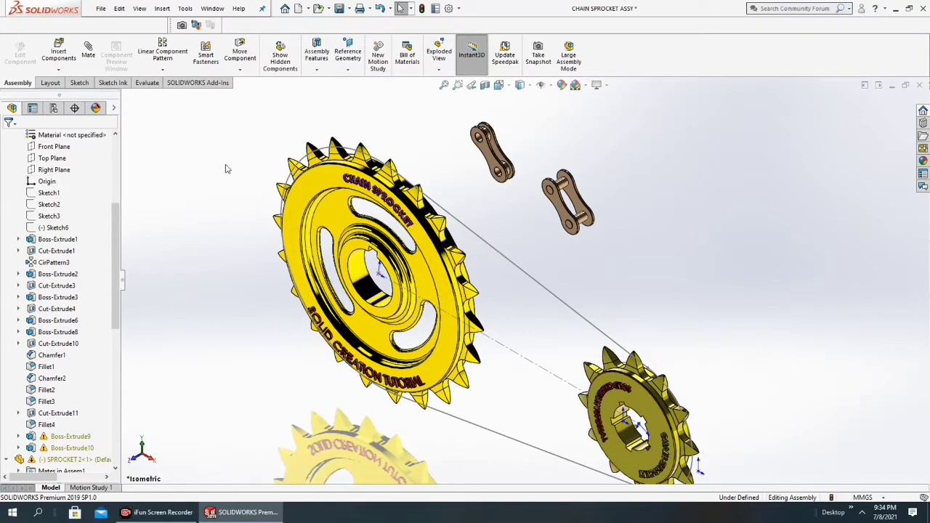
Start a Chain Pattern with the third pitch method and pick the chain path sketch
{"action": "left_click", "coordinate": [164, 69]}
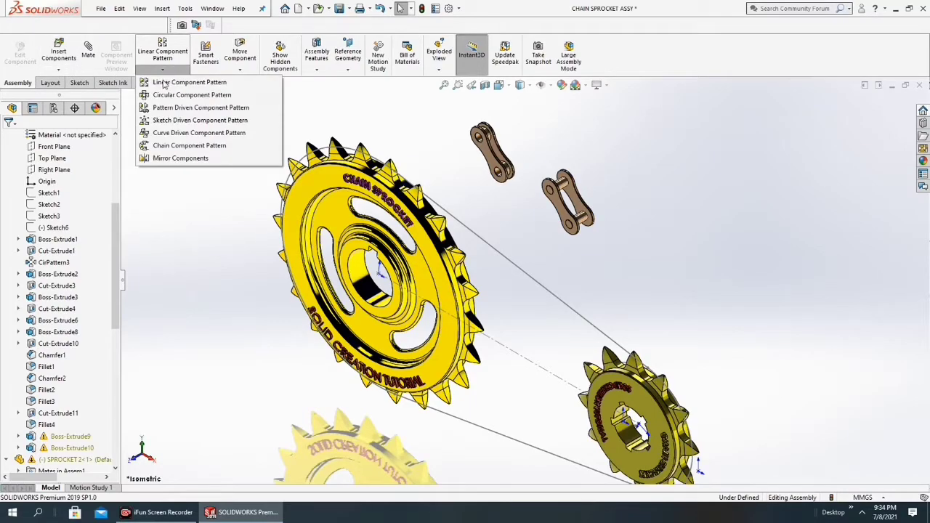
{"action": "left_click", "coordinate": [159, 147]}
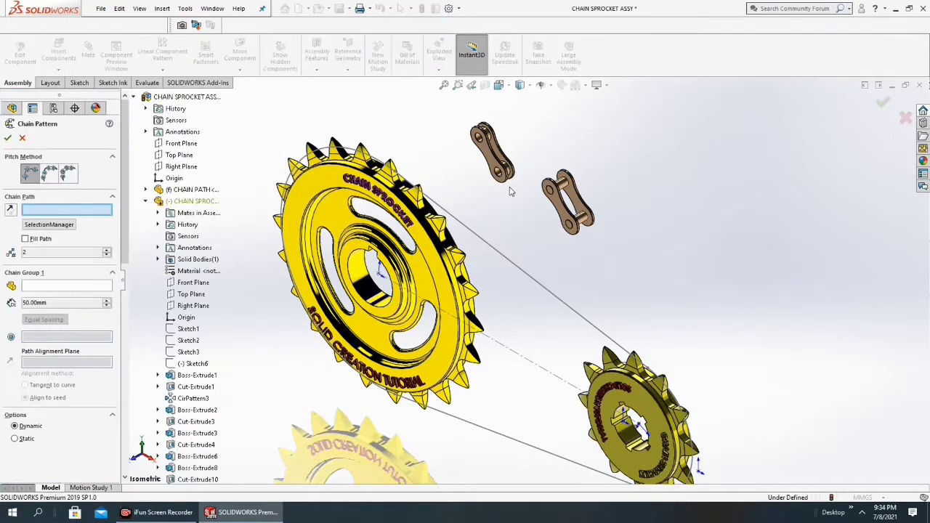
{"action": "left_click", "coordinate": [69, 174]}
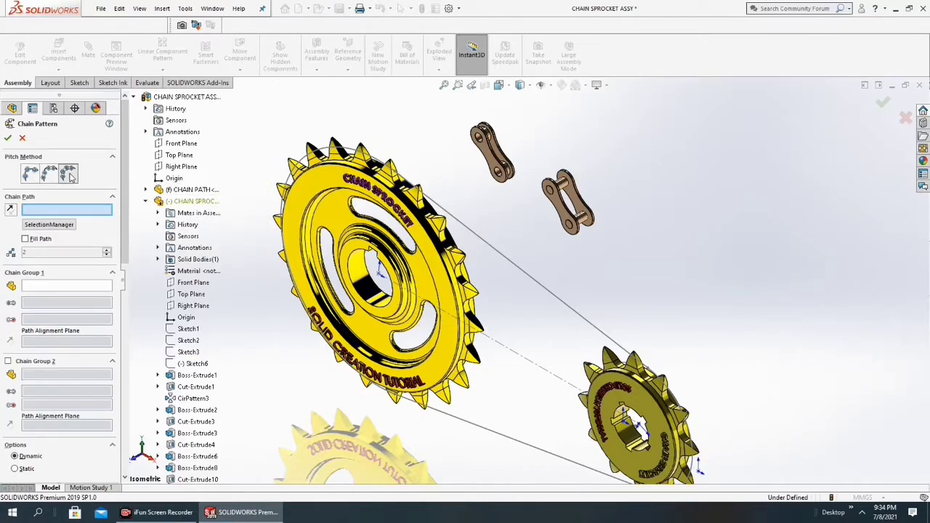
{"action": "left_click", "coordinate": [45, 225]}
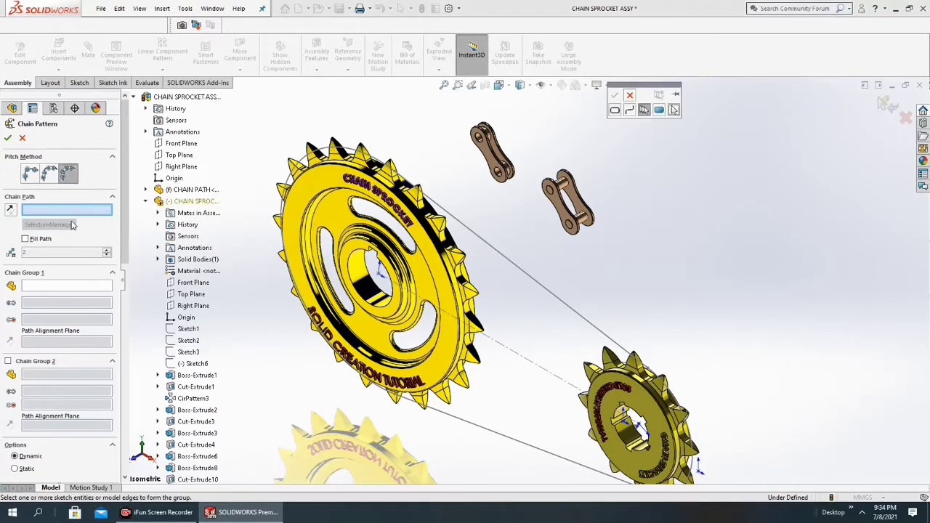
{"action": "left_click", "coordinate": [506, 261]}
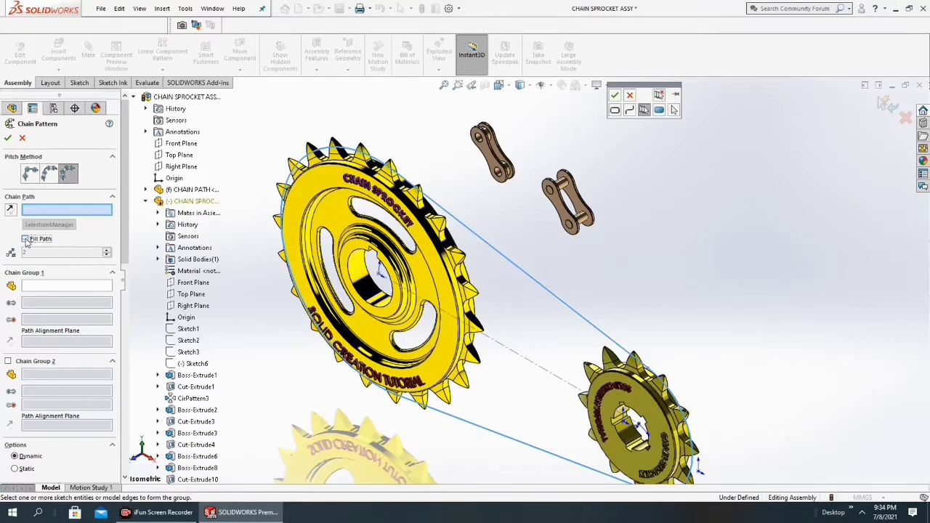
Enable Fill Path and accept the closed chain path selection
{"action": "left_click", "coordinate": [26, 239]}
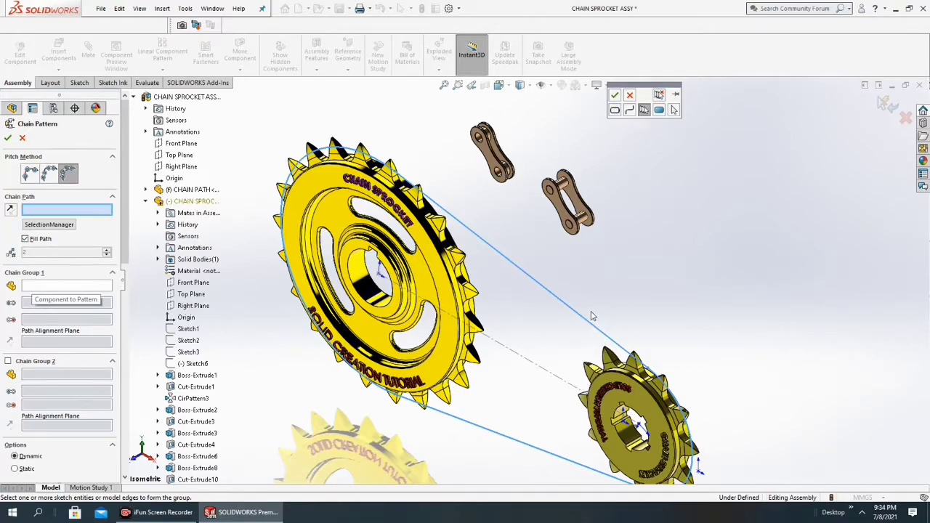
{"action": "scroll", "coordinate": [604, 348], "scroll_direction": "down", "scroll_amount": 3}
{"action": "scroll", "coordinate": [482, 314], "scroll_direction": "up", "scroll_amount": 2}
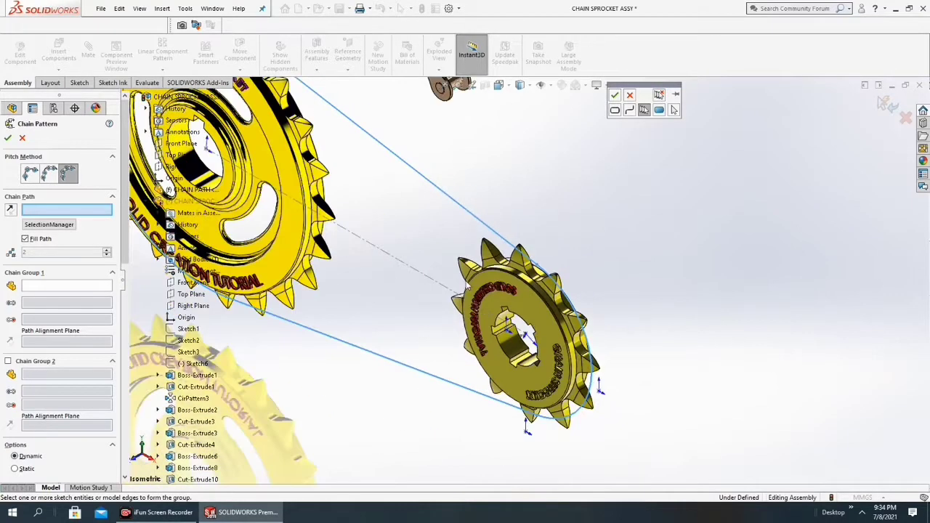
{"action": "scroll", "coordinate": [483, 314], "scroll_direction": "up", "scroll_amount": 2}
{"action": "left_click", "coordinate": [40, 288]}
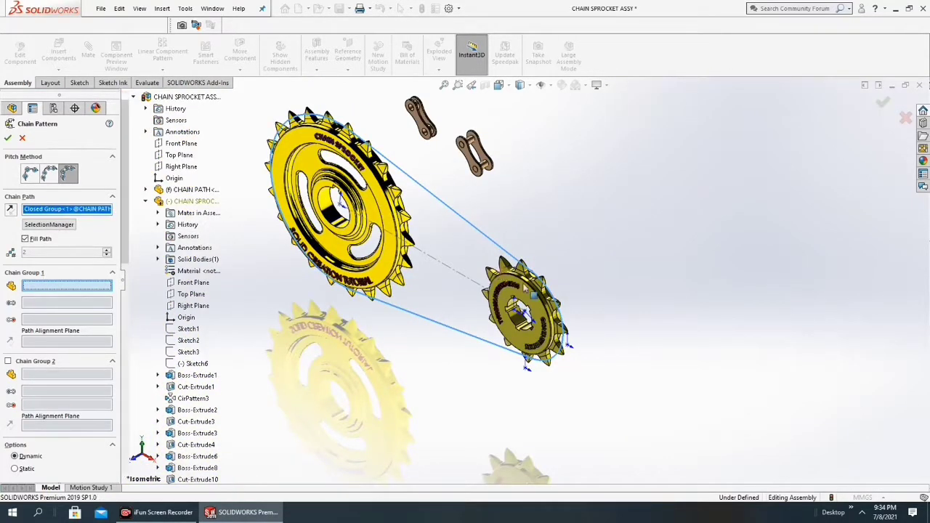
{"action": "scroll", "coordinate": [509, 269], "scroll_direction": "down", "scroll_amount": 1}
{"action": "scroll", "coordinate": [489, 233], "scroll_direction": "down", "scroll_amount": 2}
{"action": "scroll", "coordinate": [483, 242], "scroll_direction": "up", "scroll_amount": 1}
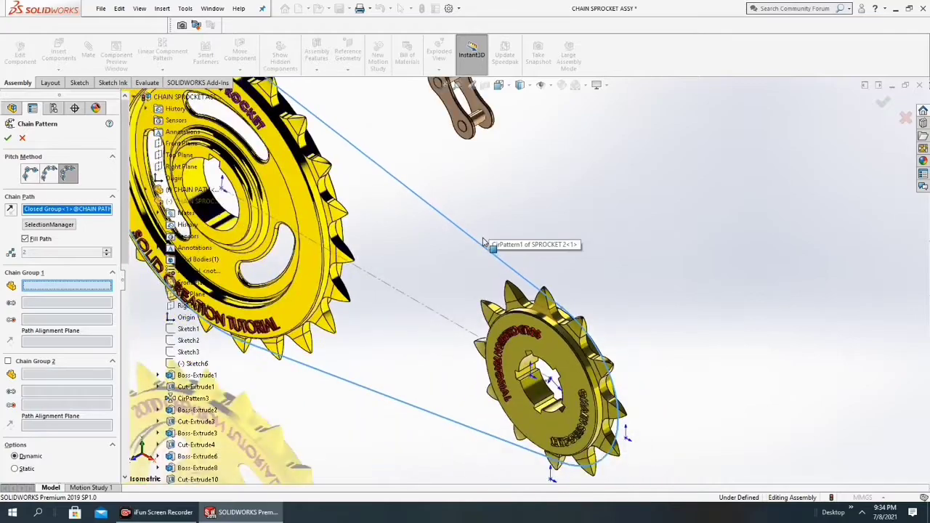
{"action": "scroll", "coordinate": [483, 242], "scroll_direction": "up", "scroll_amount": 1}
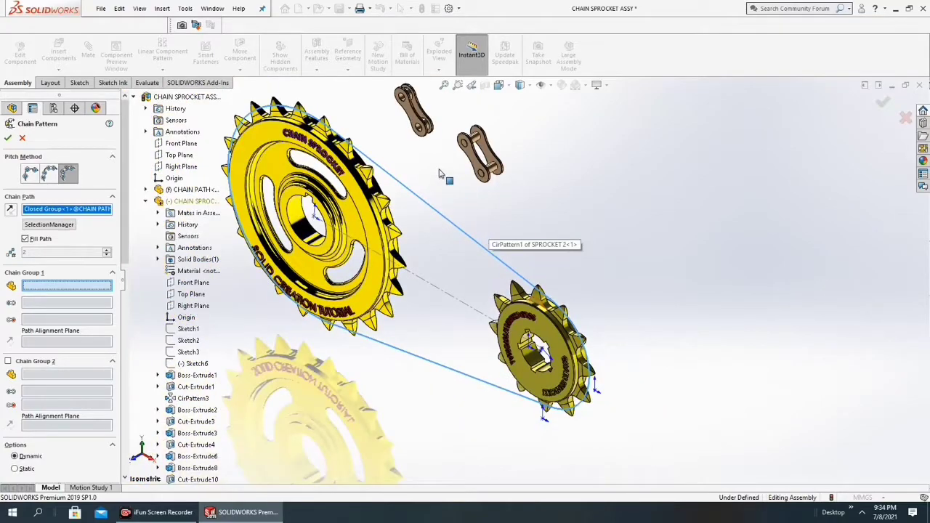
Set INNER LINK as Chain Group 1 with its two pin-hole faces as path links
{"action": "left_click", "coordinate": [410, 115]}
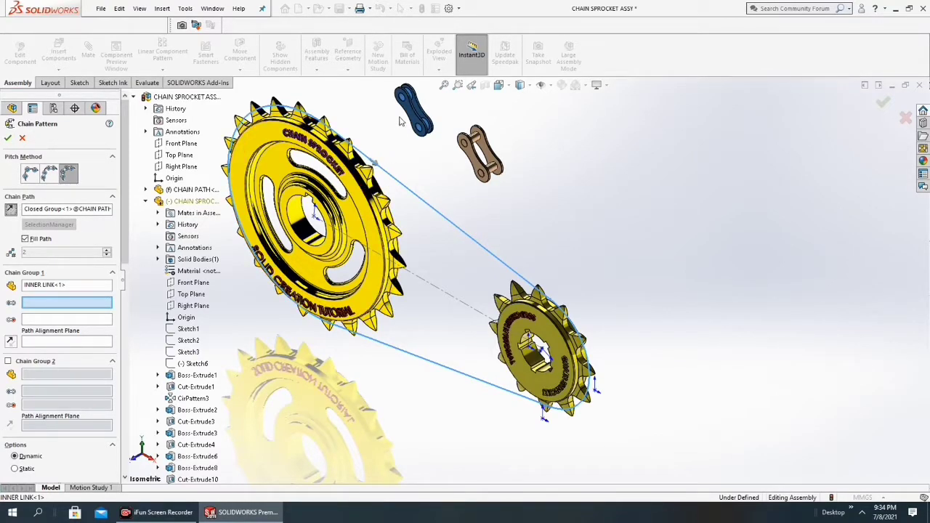
{"action": "scroll", "coordinate": [404, 107], "scroll_direction": "down", "scroll_amount": 2}
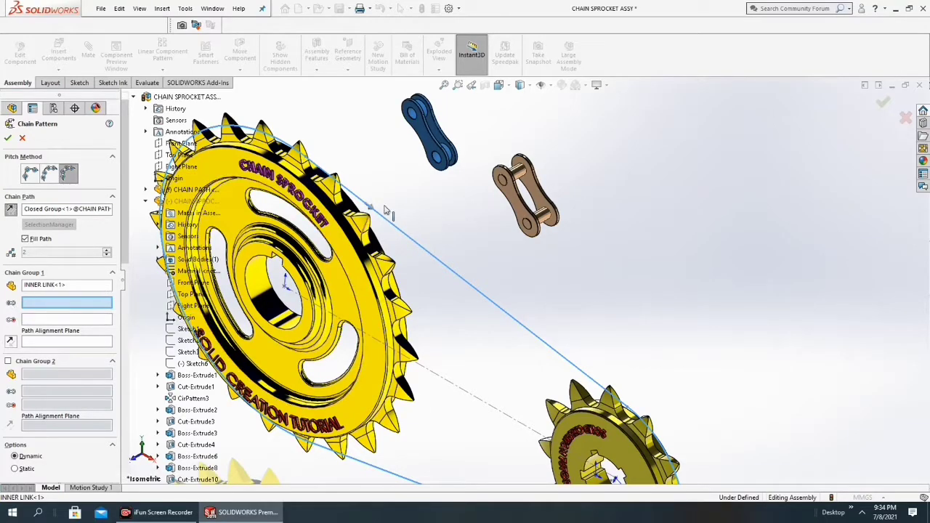
{"action": "middle_click_drag", "start_coordinate": [430, 149], "coordinate": [433, 144]}
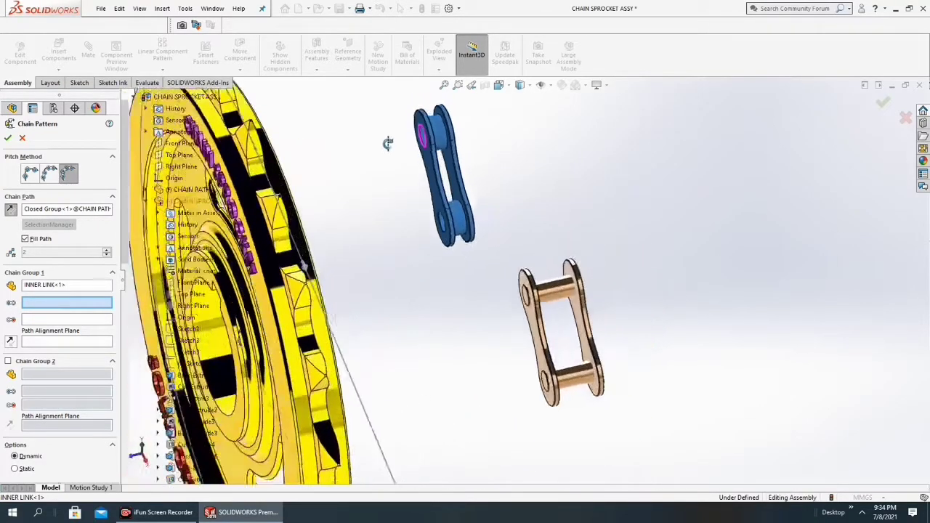
{"action": "left_click", "coordinate": [435, 142]}
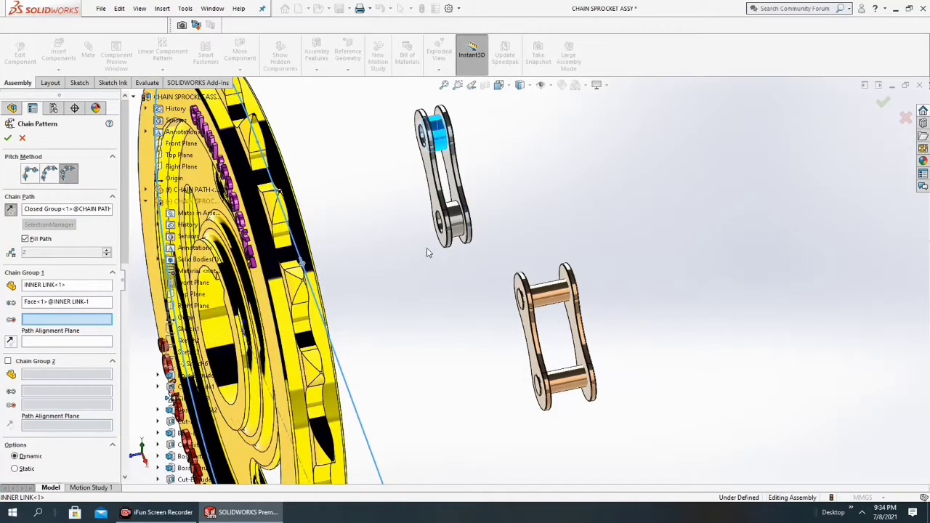
{"action": "left_click", "coordinate": [459, 225]}
{"action": "scroll", "coordinate": [507, 253], "scroll_direction": "up", "scroll_amount": 5}
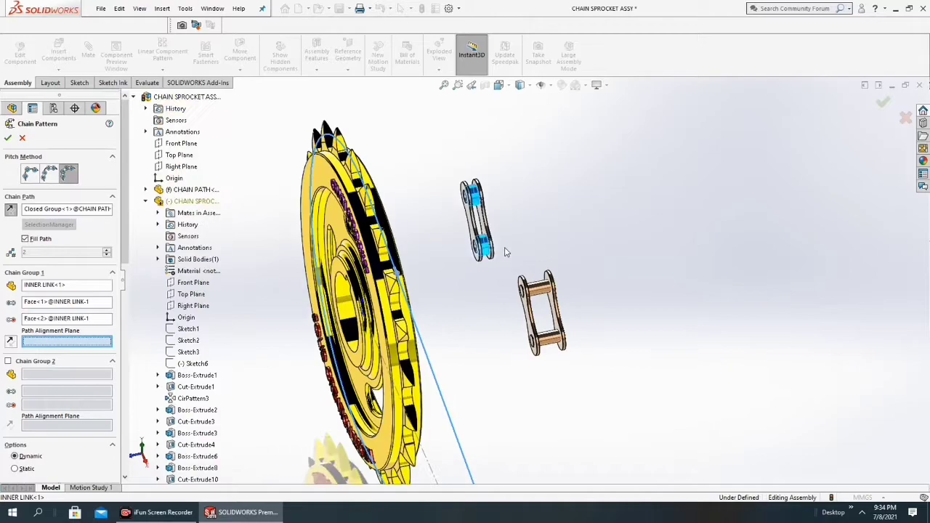
{"action": "scroll", "coordinate": [507, 253], "scroll_direction": "up", "scroll_amount": 3}
Choose the INNER LINK's MID PLANE as the Path Alignment Plane
{"action": "middle_click_drag", "start_coordinate": [508, 367], "coordinate": [574, 377]}
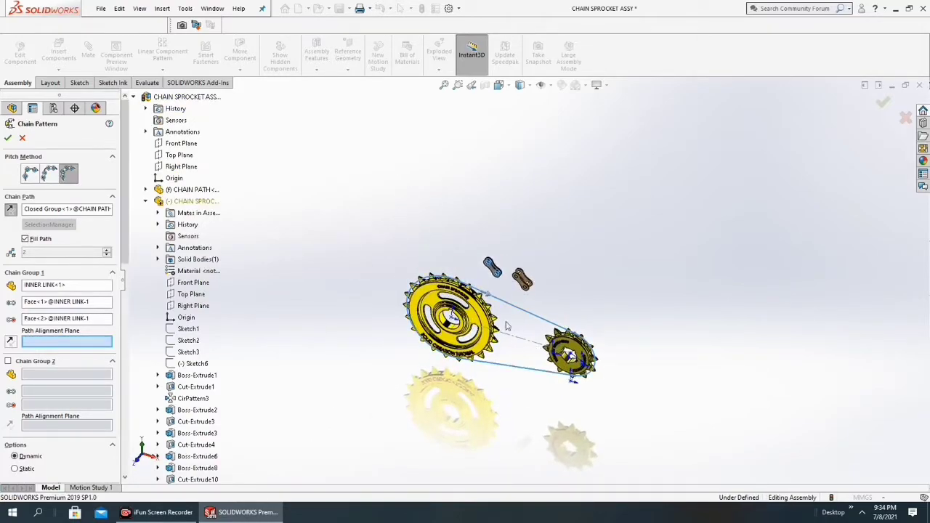
{"action": "scroll", "coordinate": [508, 336], "scroll_direction": "down", "scroll_amount": 5}
{"action": "scroll", "coordinate": [498, 317], "scroll_direction": "up", "scroll_amount": 2}
{"action": "scroll", "coordinate": [215, 324], "scroll_direction": "down", "scroll_amount": 1}
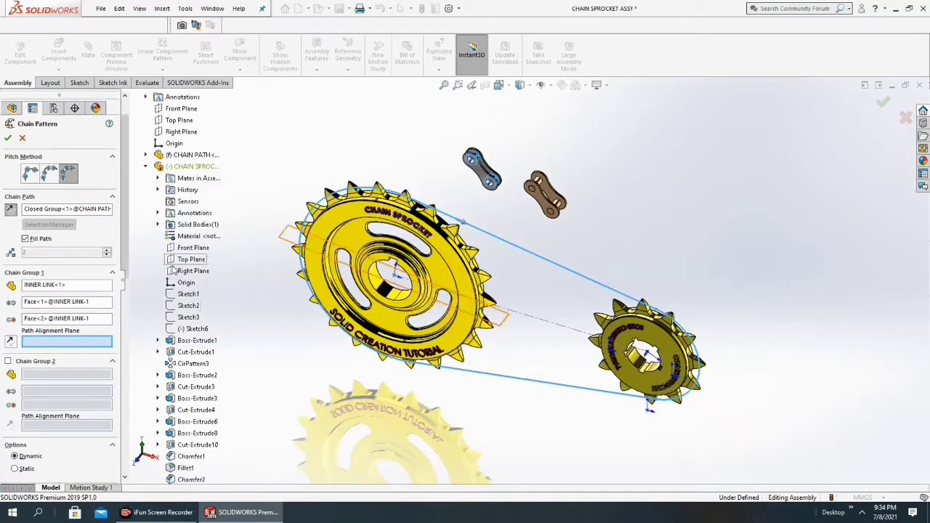
{"action": "scroll", "coordinate": [215, 324], "scroll_direction": "down", "scroll_amount": 2}
{"action": "scroll", "coordinate": [215, 324], "scroll_direction": "down", "scroll_amount": 3}
{"action": "scroll", "coordinate": [215, 324], "scroll_direction": "down", "scroll_amount": 1}
{"action": "scroll", "coordinate": [211, 348], "scroll_direction": "down", "scroll_amount": 3}
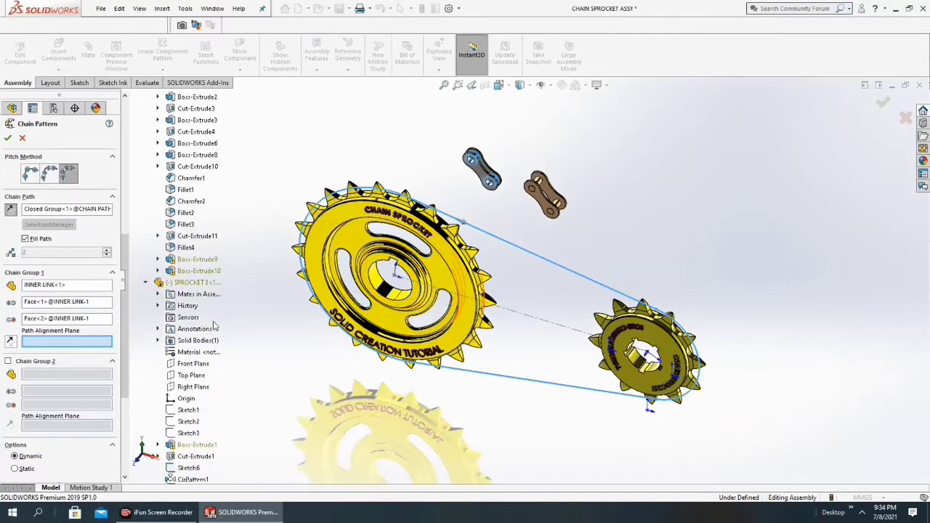
{"action": "scroll", "coordinate": [204, 385], "scroll_direction": "down", "scroll_amount": 4}
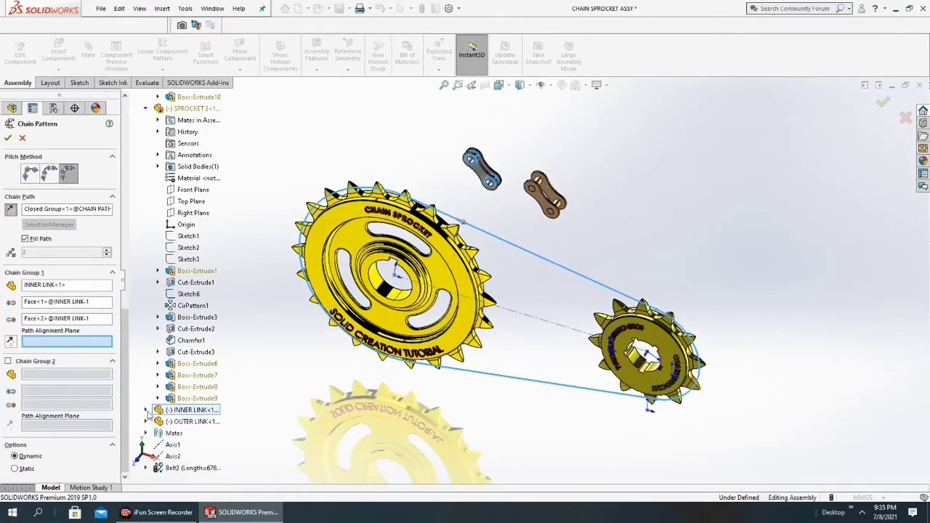
{"action": "left_click", "coordinate": [146, 409]}
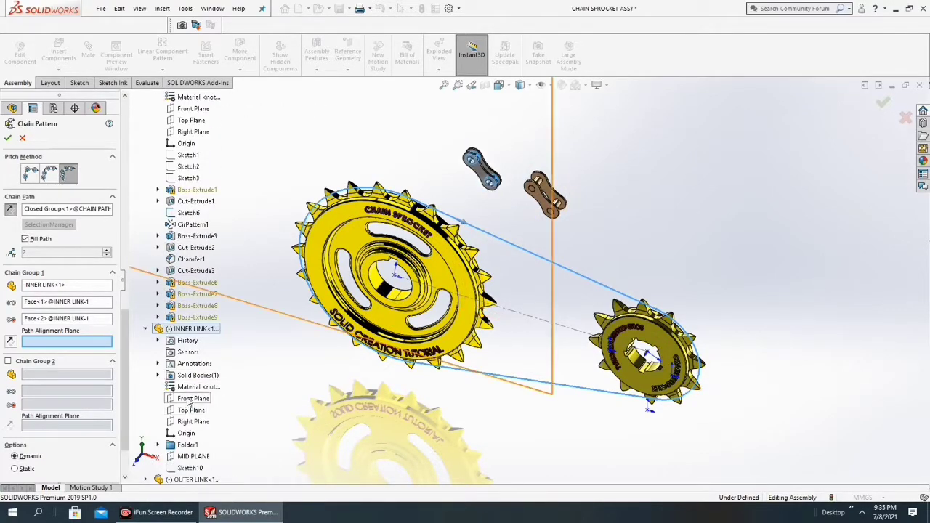
{"action": "left_click", "coordinate": [186, 457]}
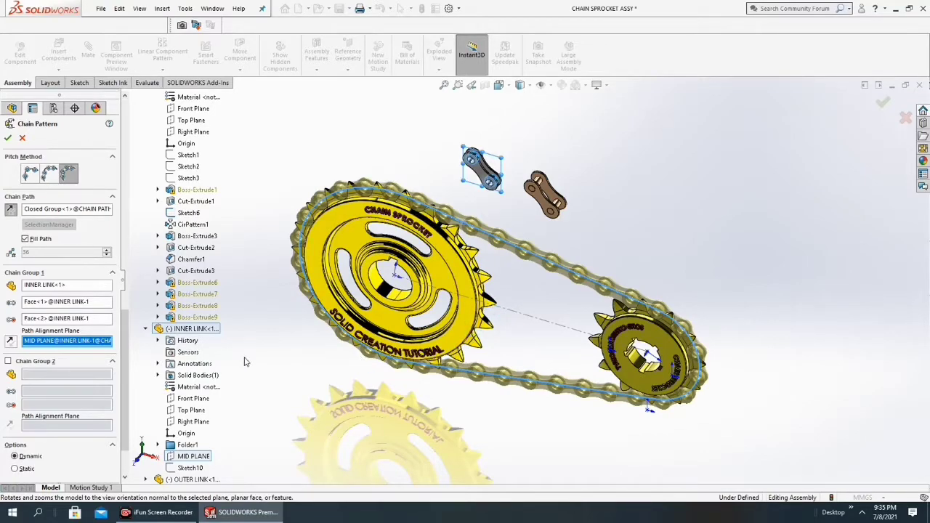
Enable Chain Group 2 with OUTER LINK and its two pin faces
{"action": "left_click", "coordinate": [8, 361]}
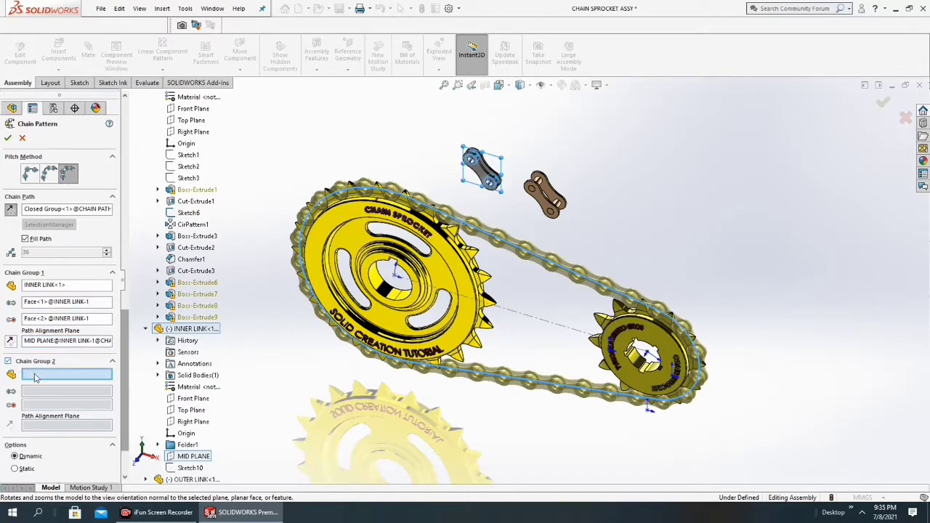
{"action": "left_click", "coordinate": [549, 204]}
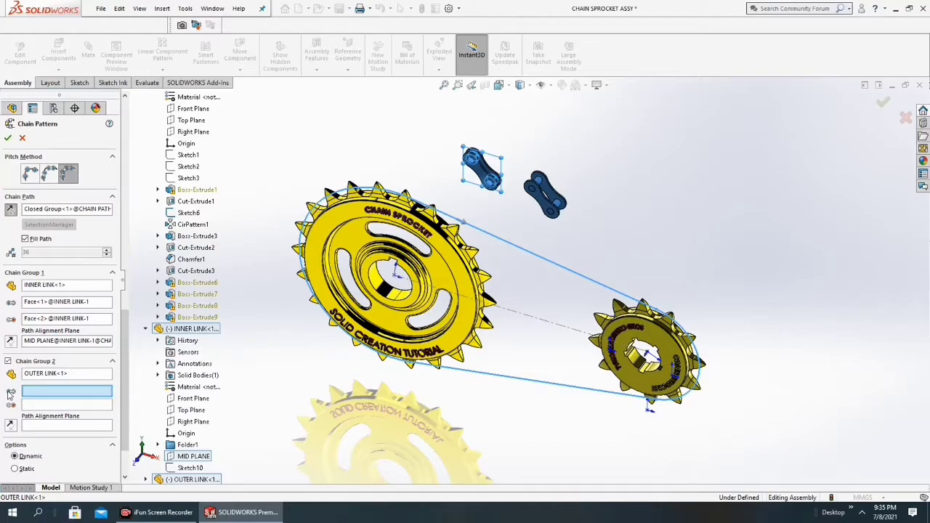
{"action": "scroll", "coordinate": [538, 205], "scroll_direction": "down", "scroll_amount": 2}
{"action": "scroll", "coordinate": [538, 205], "scroll_direction": "down", "scroll_amount": 1}
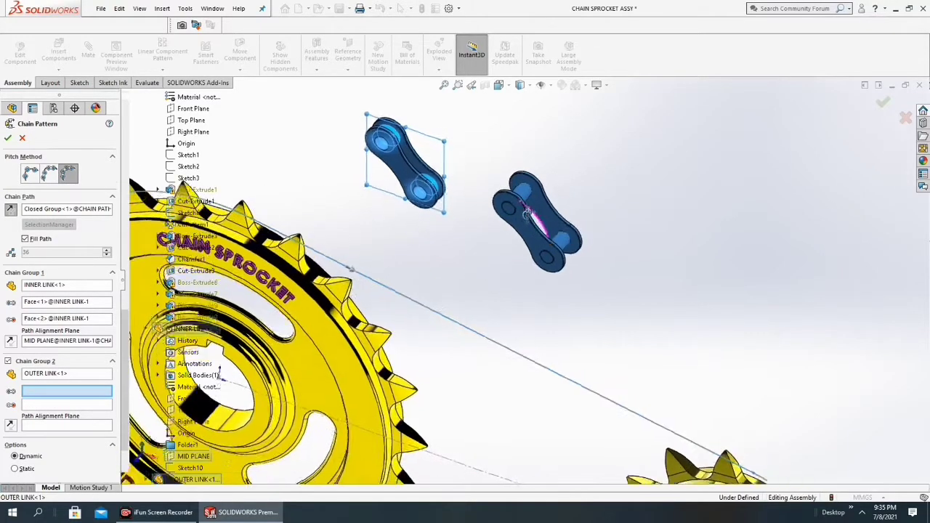
{"action": "scroll", "coordinate": [534, 202], "scroll_direction": "down", "scroll_amount": 1}
{"action": "left_click", "coordinate": [528, 197]}
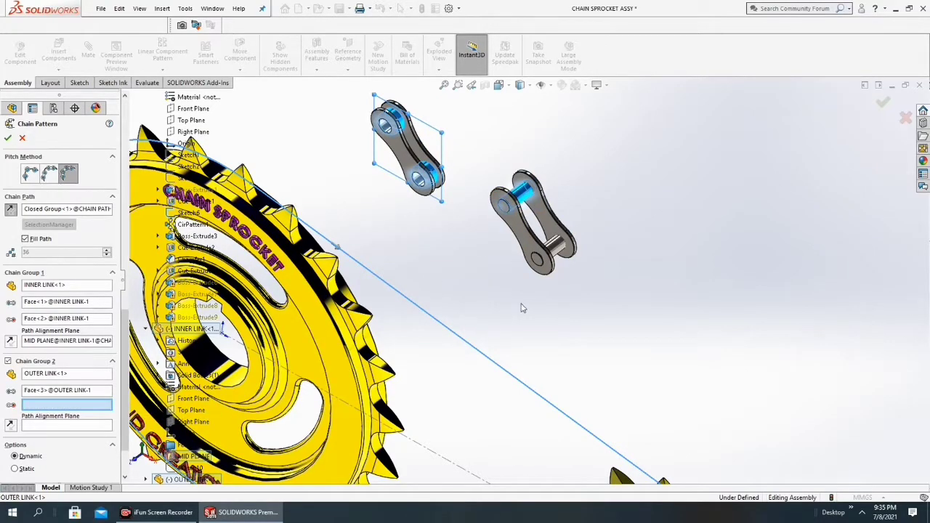
{"action": "left_click", "coordinate": [569, 263]}
Align the outer links to their MID PLANE and finish ChainPattern1
{"action": "scroll", "coordinate": [610, 283], "scroll_direction": "up", "scroll_amount": 2}
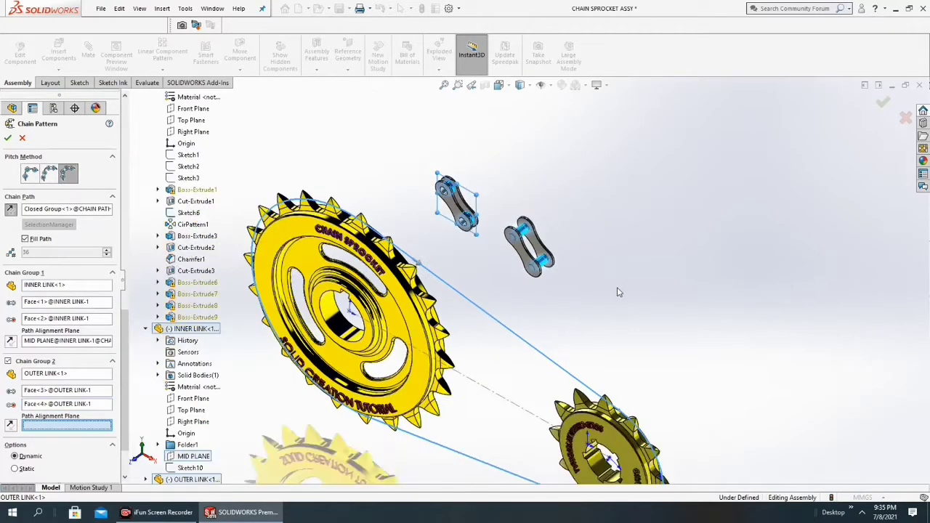
{"action": "scroll", "coordinate": [617, 287], "scroll_direction": "up", "scroll_amount": 1}
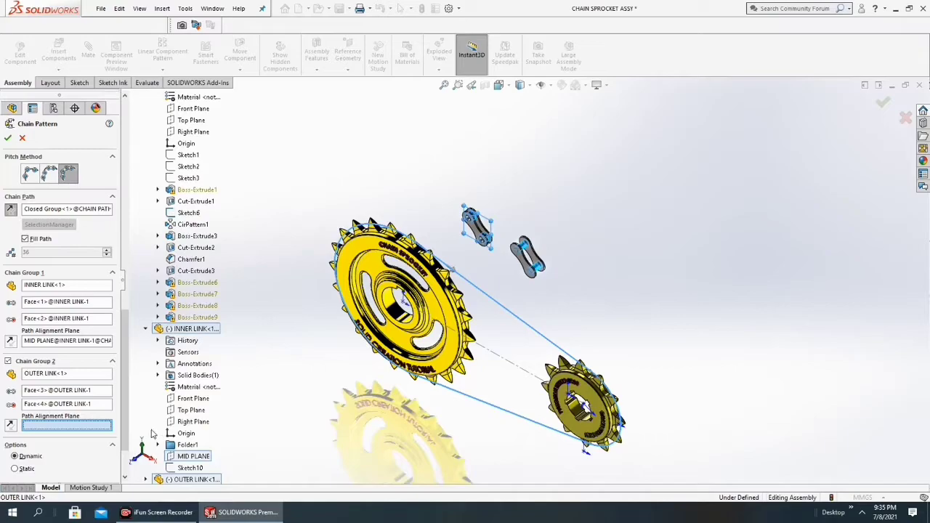
{"action": "left_click", "coordinate": [146, 479]}
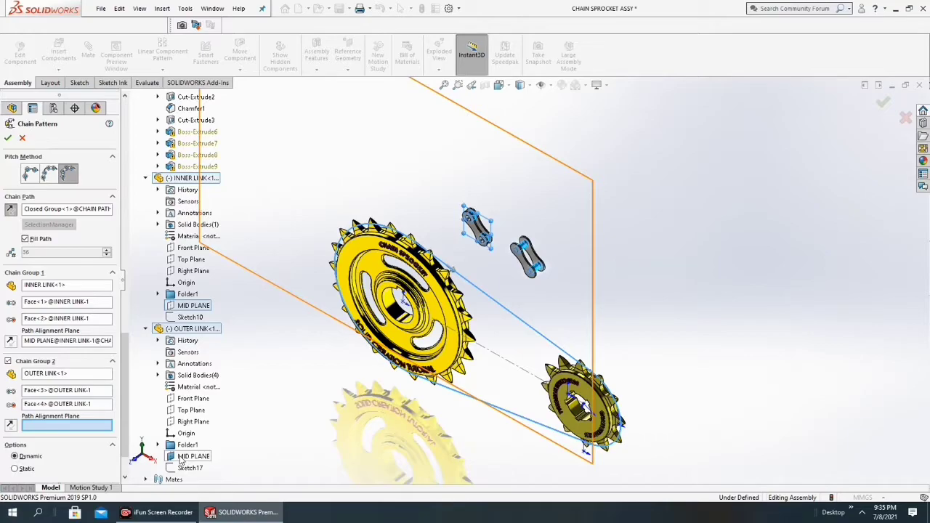
{"action": "left_click", "coordinate": [183, 457]}
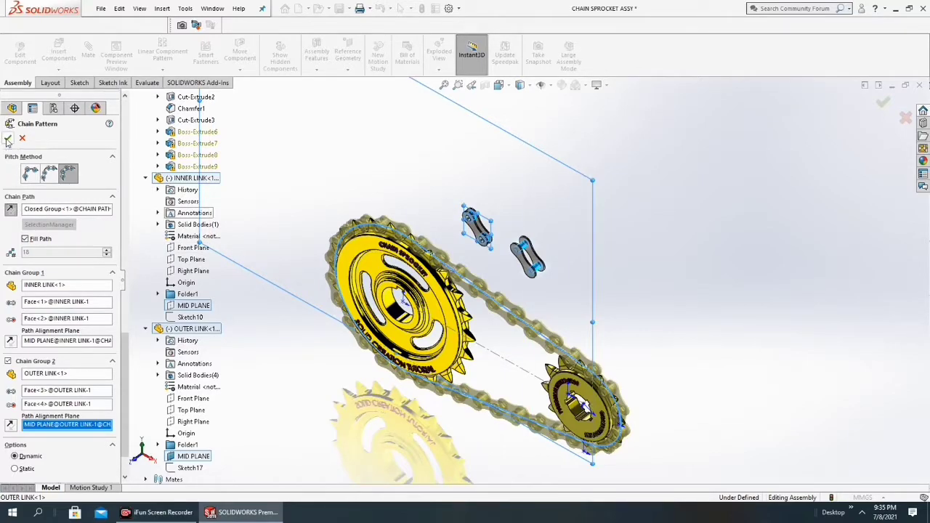
{"action": "left_click", "coordinate": [8, 139]}
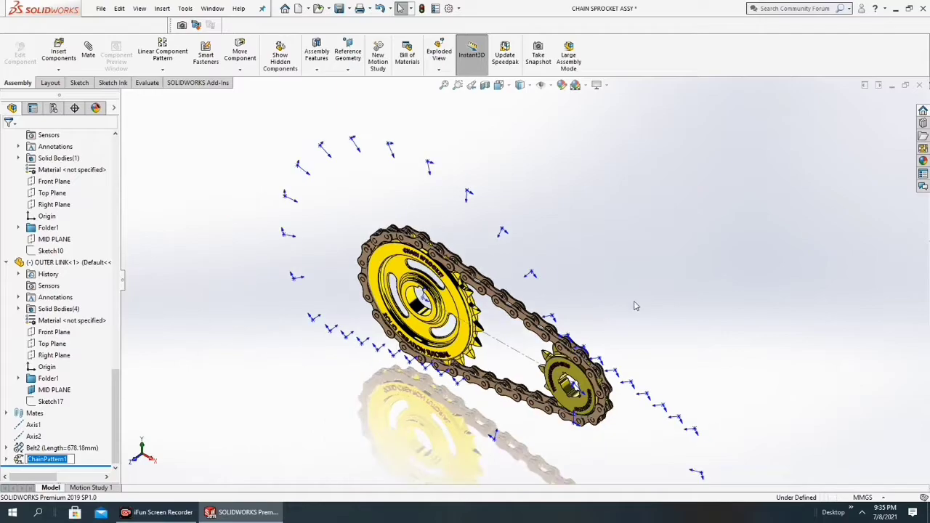
Hide the origin markers and fit the whole assembly in view
{"action": "scroll", "coordinate": [547, 378], "scroll_direction": "down", "scroll_amount": 2}
{"action": "scroll", "coordinate": [523, 362], "scroll_direction": "down", "scroll_amount": 2}
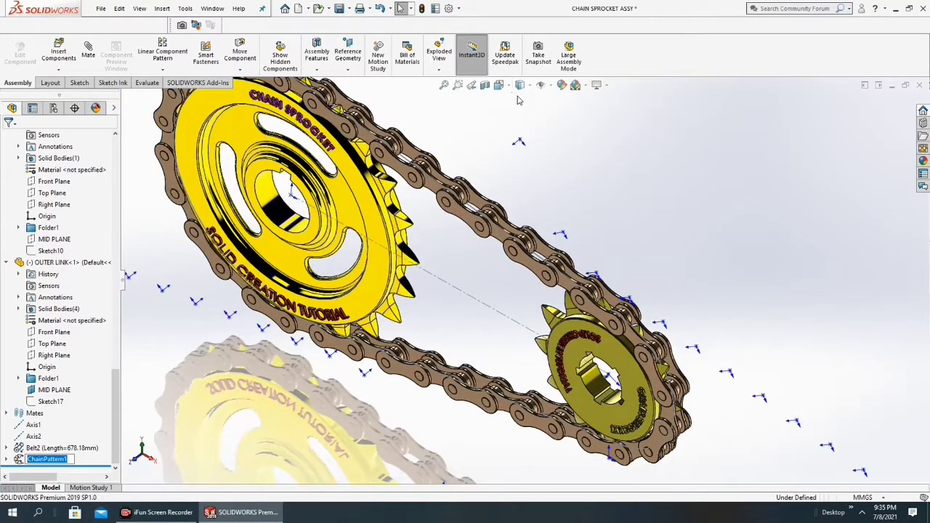
{"action": "left_click", "coordinate": [551, 86]}
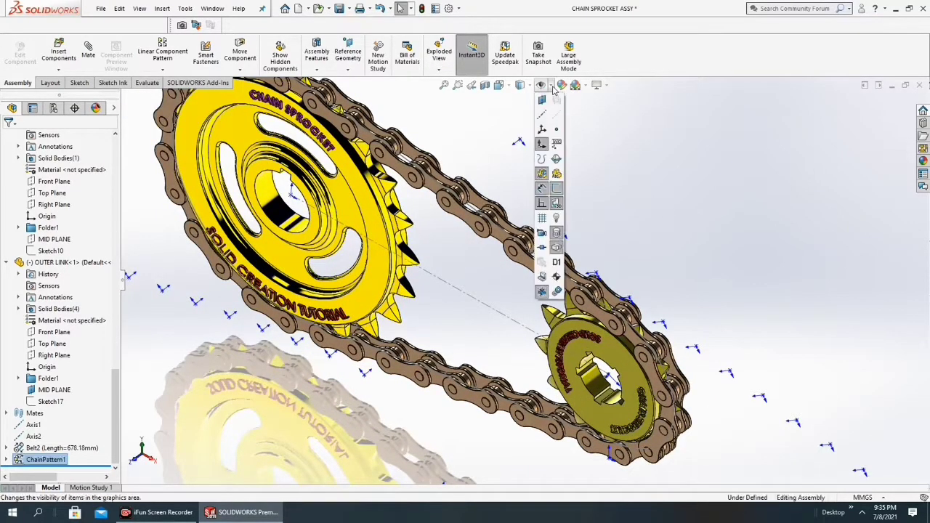
{"action": "left_click", "coordinate": [541, 145]}
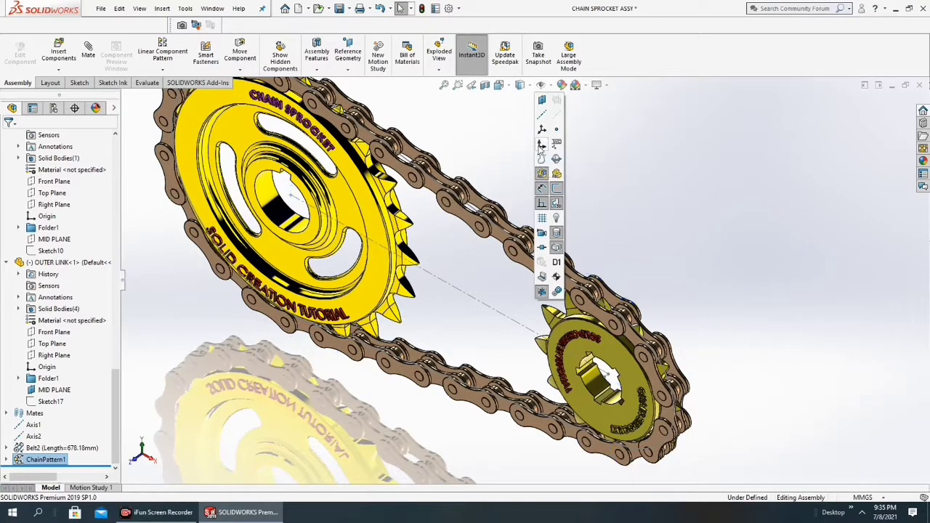
{"action": "key", "text": "f"}
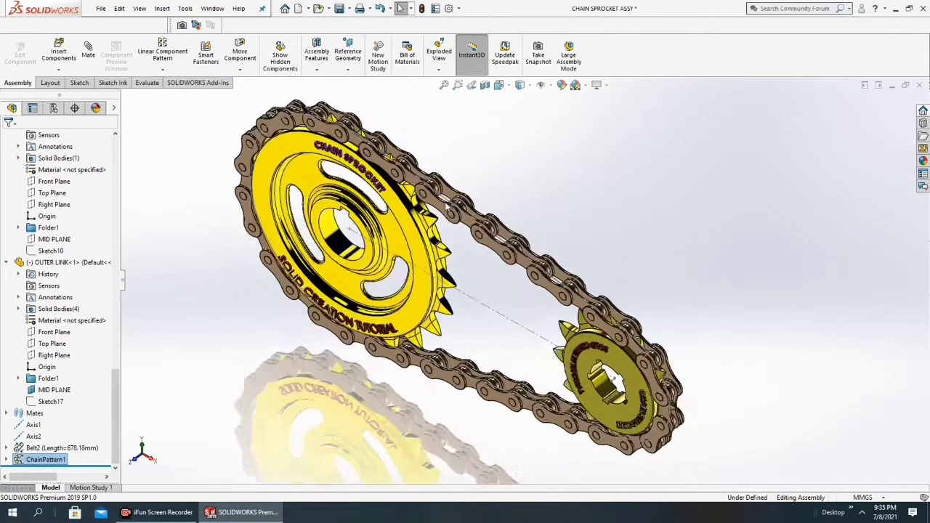
Hide the chain path sketch running between the sprockets
{"action": "scroll", "coordinate": [460, 207], "scroll_direction": "down", "scroll_amount": 5}
{"action": "right_click", "coordinate": [459, 212]}
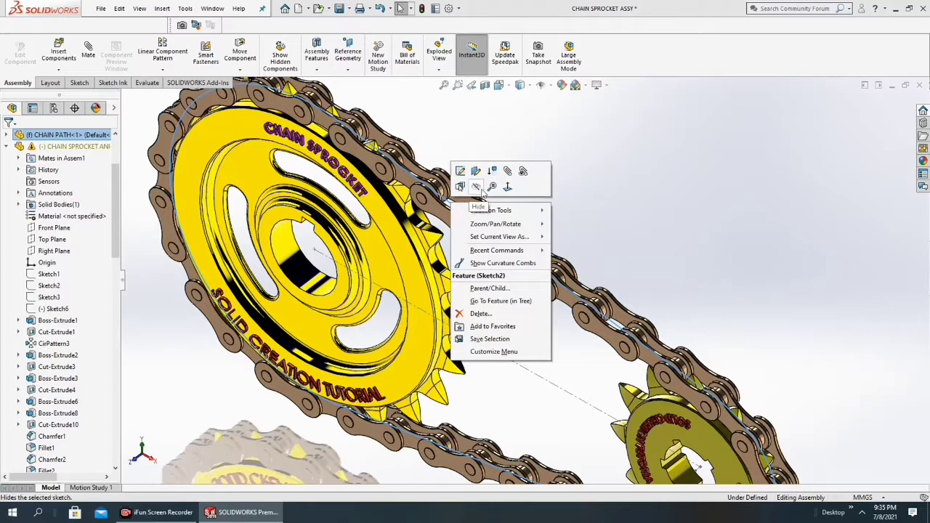
{"action": "left_click", "coordinate": [478, 192]}
{"action": "scroll", "coordinate": [550, 249], "scroll_direction": "up", "scroll_amount": 5}
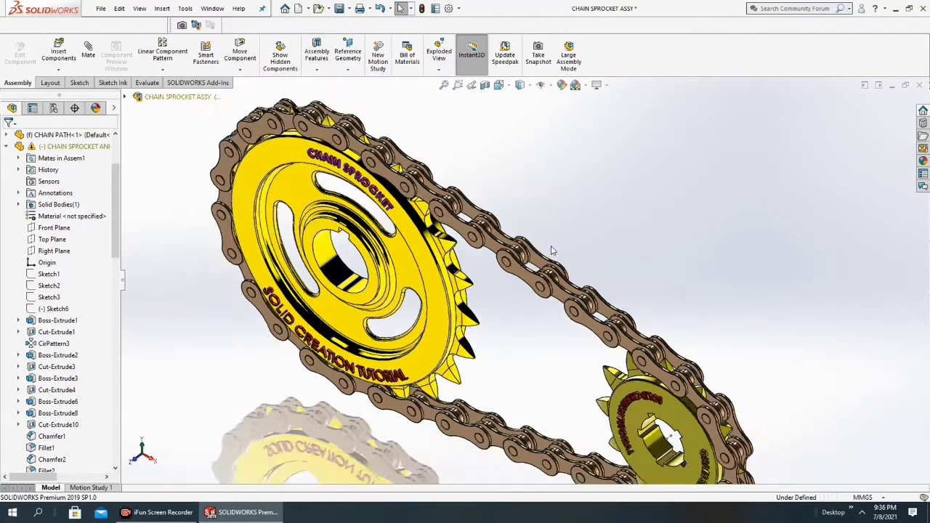
From a near front view, turn the large sprocket twice to drive the chain
{"action": "scroll", "coordinate": [592, 338], "scroll_direction": "down", "scroll_amount": 2}
{"action": "middle_click_drag", "start_coordinate": [592, 338], "coordinate": [567, 271]}
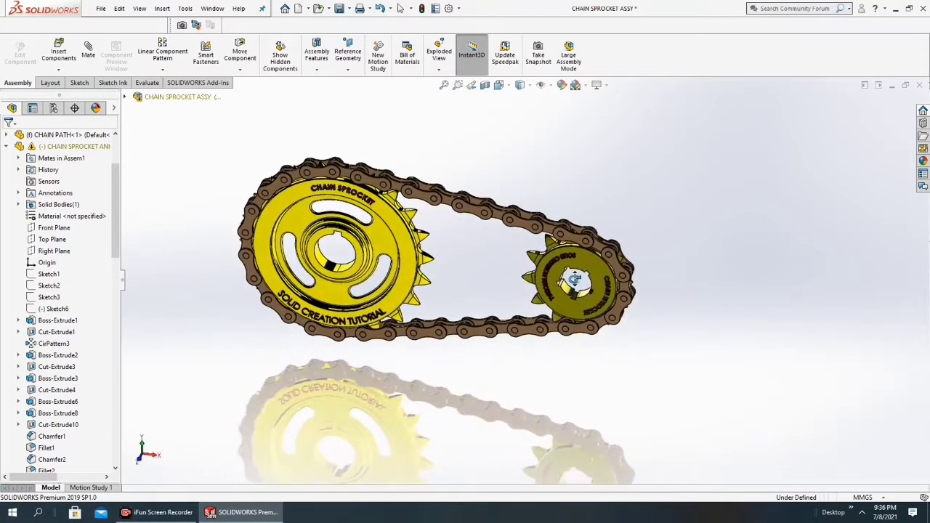
{"action": "mouse_move", "coordinate": [388, 238]}
{"action": "left_mouse_down"}
{"action": "mouse_move", "coordinate": [401, 271]}
{"action": "mouse_move", "coordinate": [751, 436]}
{"action": "left_mouse_up"}
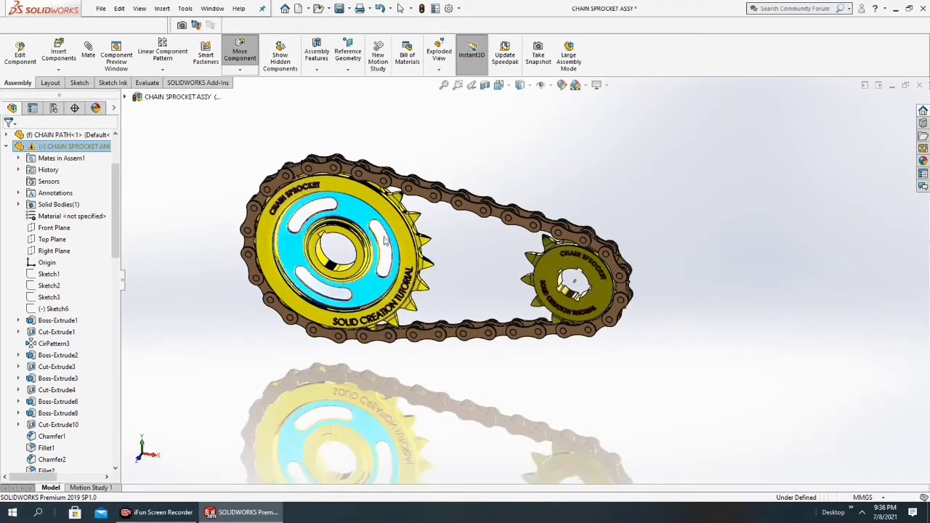
{"action": "key", "text": "Escape"}
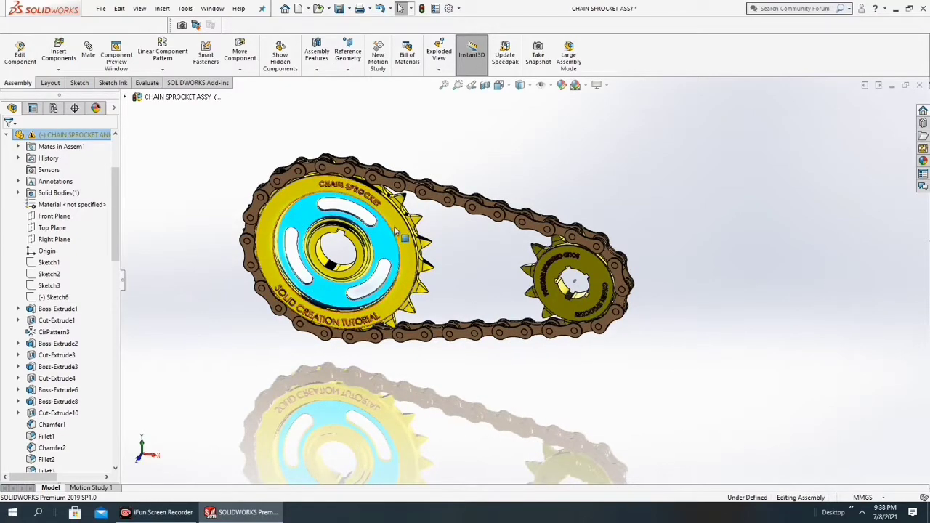
{"action": "mouse_move", "coordinate": [400, 234]}
{"action": "left_mouse_down"}
{"action": "mouse_move", "coordinate": [426, 261]}
{"action": "mouse_move", "coordinate": [534, 250]}
{"action": "left_mouse_up"}
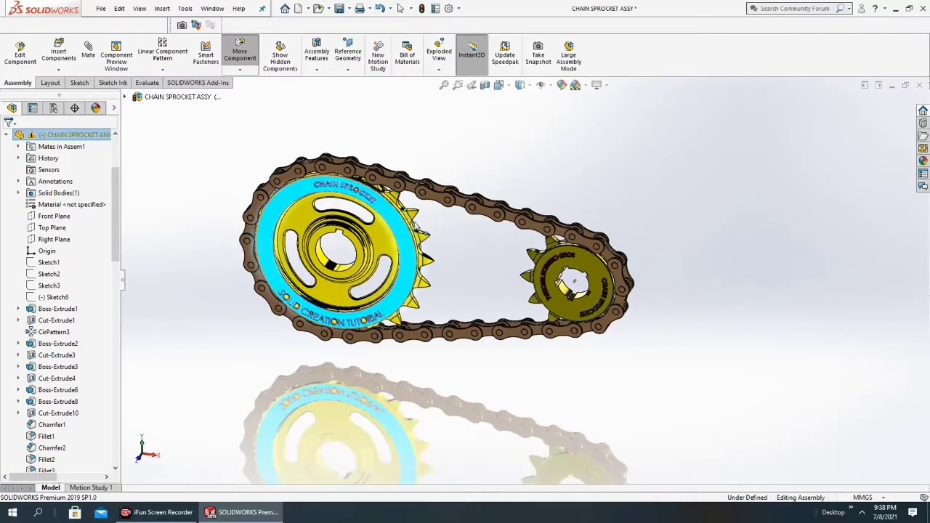
{"action": "key", "text": "Escape"}
Deselect the large sprocket and tilt the view to look along the chain
{"action": "scroll", "coordinate": [534, 250], "scroll_direction": "up", "scroll_amount": 1}
{"action": "scroll", "coordinate": [534, 251], "scroll_direction": "down", "scroll_amount": 3}
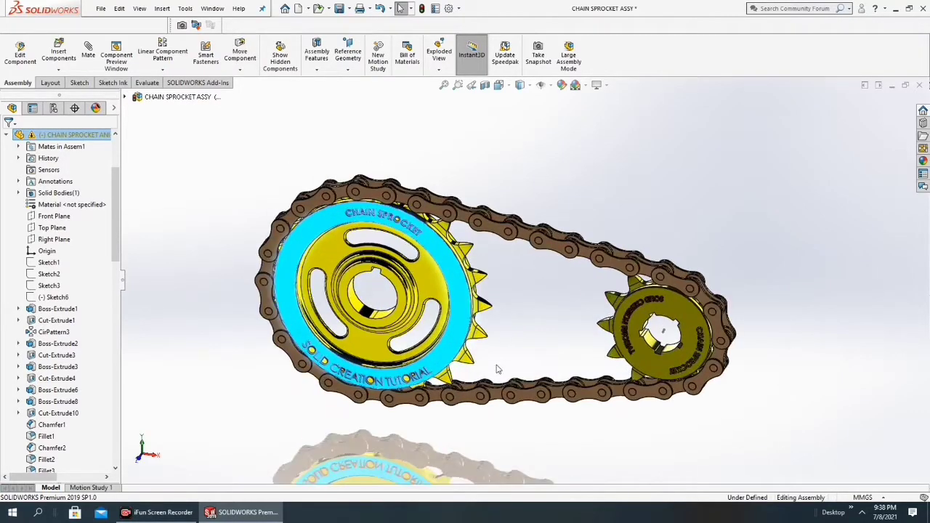
{"action": "left_click", "coordinate": [514, 176]}
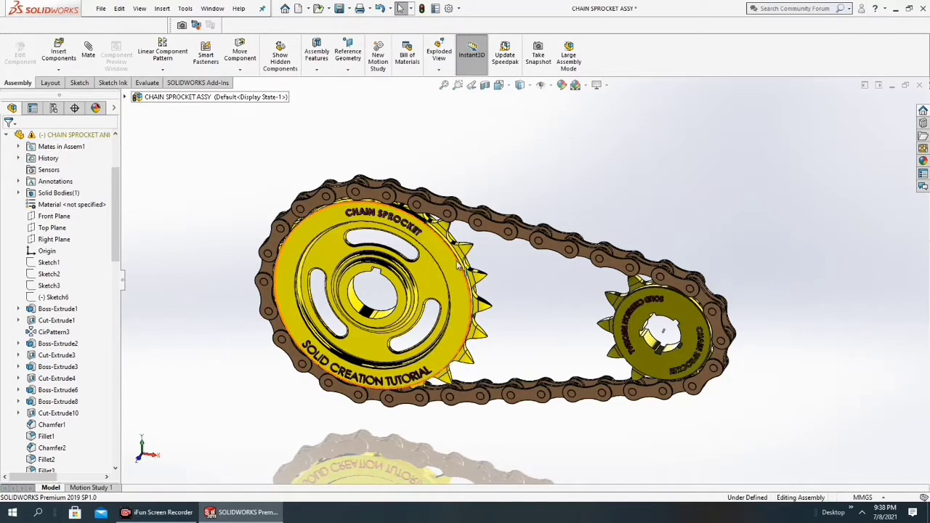
{"action": "middle_click_drag", "start_coordinate": [304, 190], "coordinate": [471, 254]}
{"action": "scroll", "coordinate": [471, 254], "scroll_direction": "down", "scroll_amount": 2}
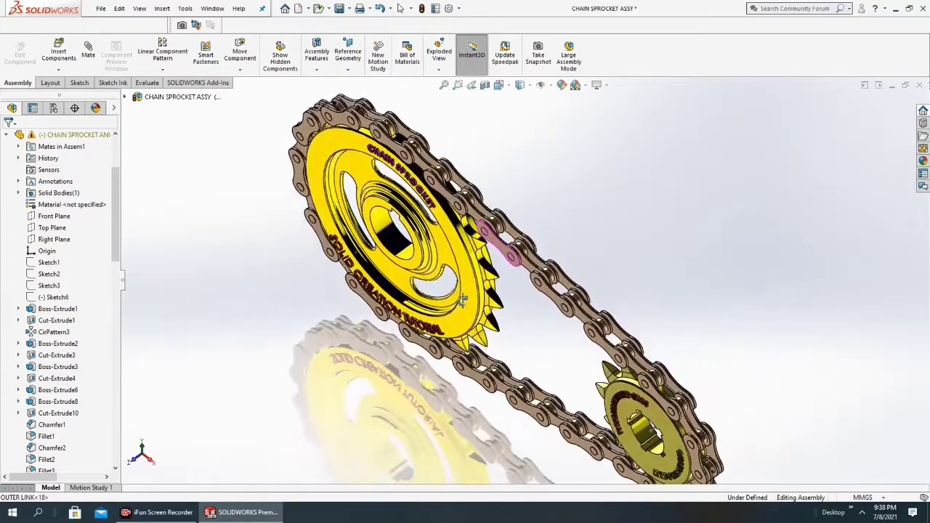
{"action": "scroll", "coordinate": [484, 231], "scroll_direction": "down", "scroll_amount": 2}
Gear-mate INNER LINK-18's roller face to the large sprocket's edge, reversed, 8mm : 56.5mm
{"action": "left_click", "coordinate": [485, 227]}
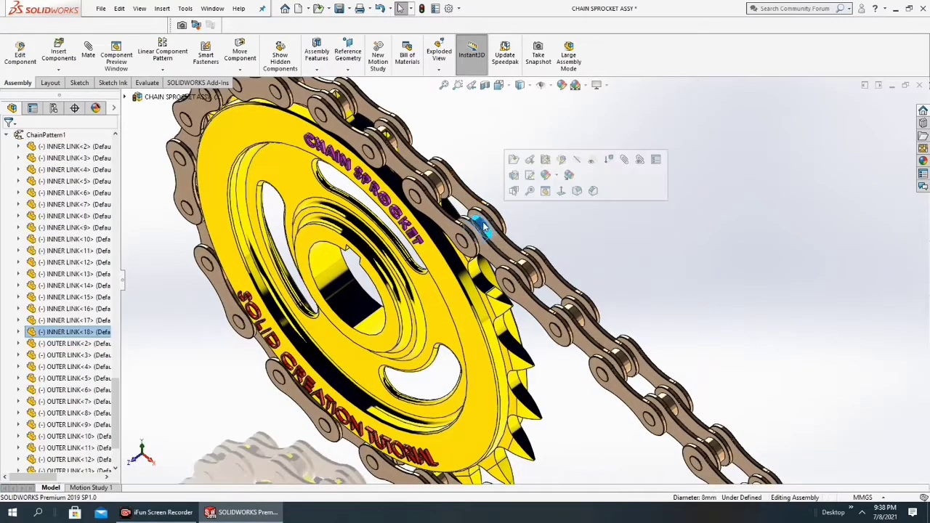
{"action": "left_click", "coordinate": [88, 55]}
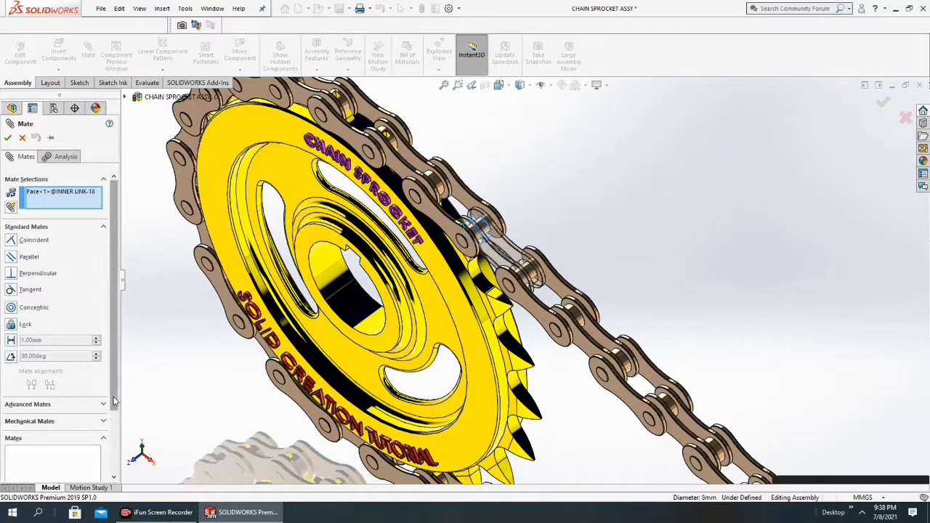
{"action": "scroll", "coordinate": [65, 407], "scroll_direction": "down", "scroll_amount": 3}
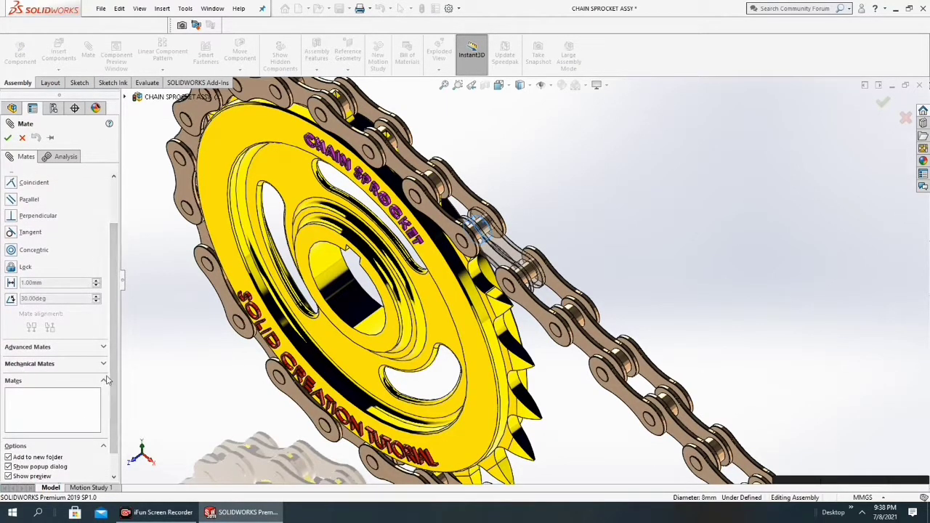
{"action": "left_click", "coordinate": [103, 366]}
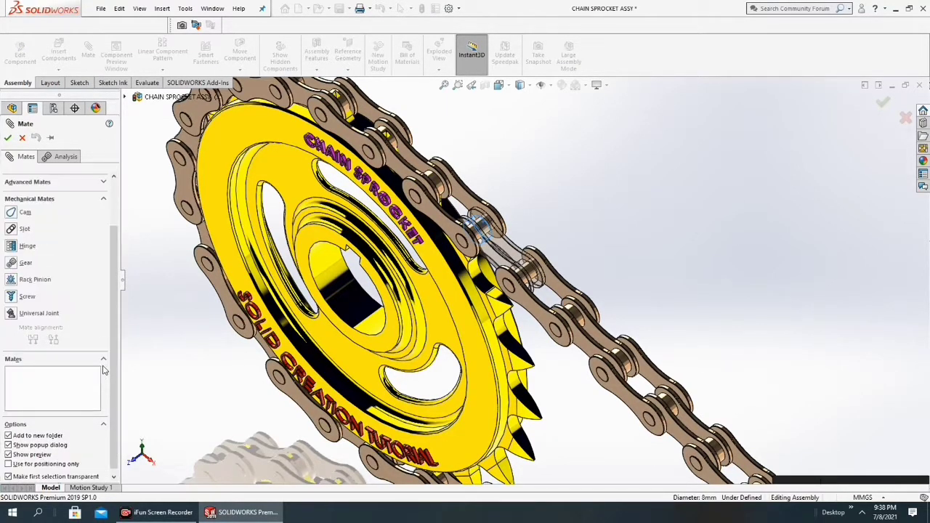
{"action": "left_click", "coordinate": [18, 265]}
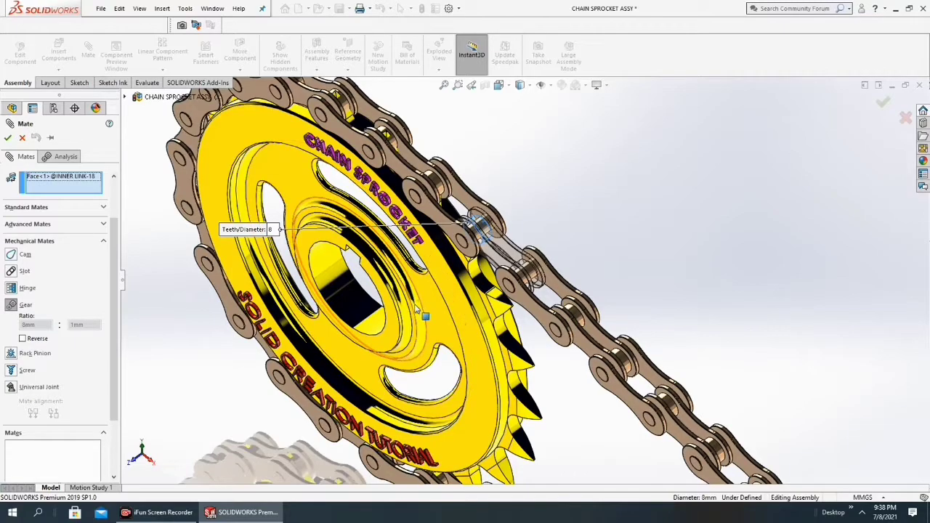
{"action": "left_click", "coordinate": [420, 306]}
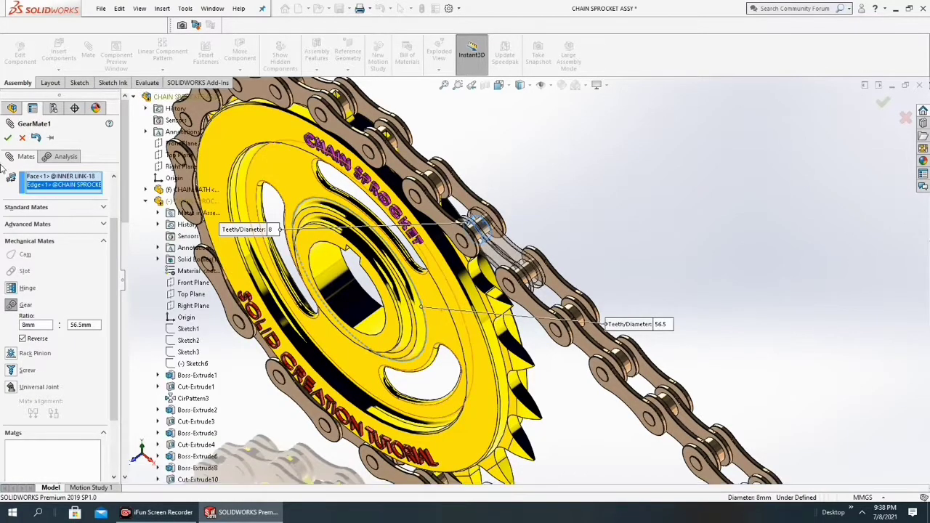
{"action": "left_click", "coordinate": [7, 138]}
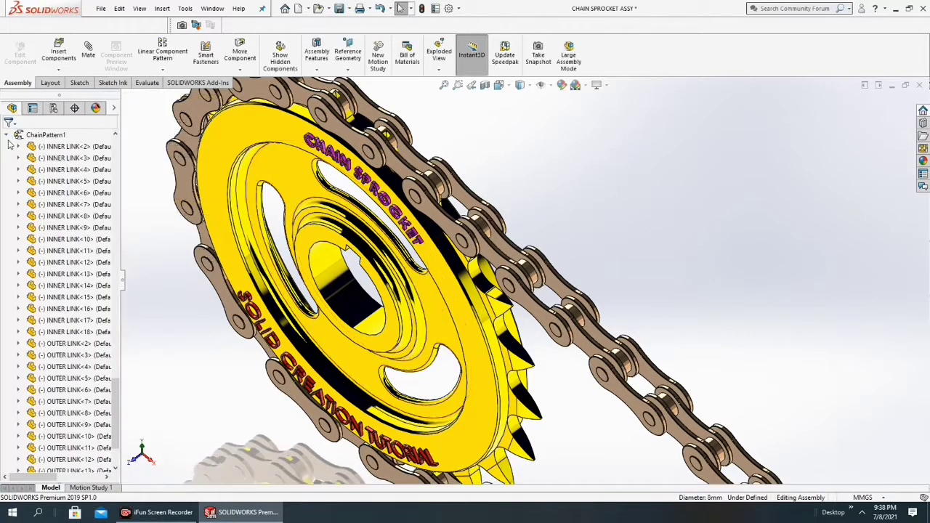
Rotate the large sprocket and confirm the chain follows it
{"action": "scroll", "coordinate": [469, 255], "scroll_direction": "up", "scroll_amount": 3}
{"action": "scroll", "coordinate": [469, 256], "scroll_direction": "up", "scroll_amount": 3}
{"action": "middle_click_drag", "start_coordinate": [468, 258], "coordinate": [595, 288]}
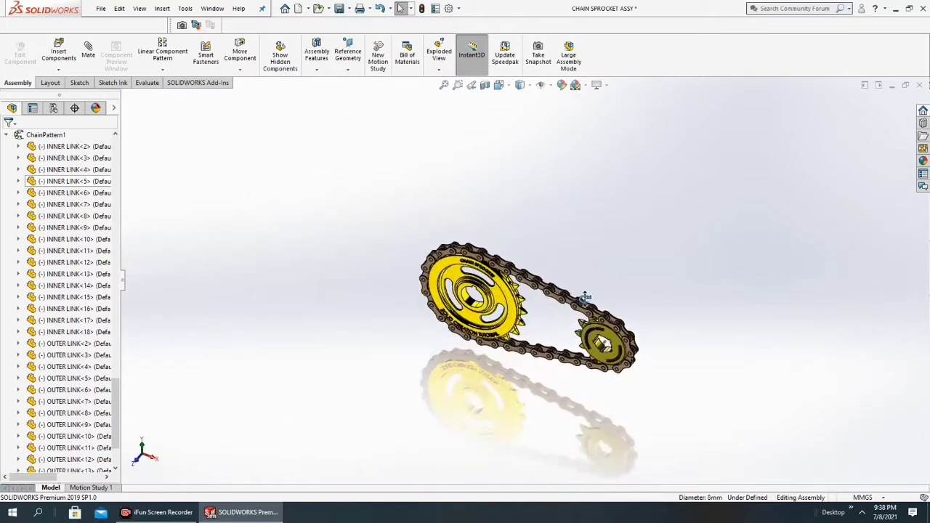
{"action": "scroll", "coordinate": [566, 327], "scroll_direction": "down", "scroll_amount": 3}
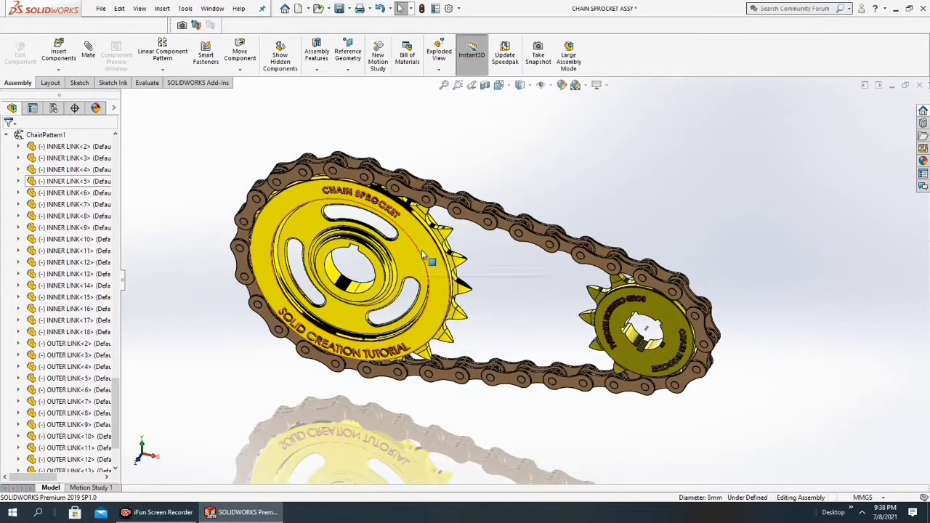
{"action": "mouse_move", "coordinate": [422, 250]}
{"action": "left_mouse_down"}
{"action": "mouse_move", "coordinate": [432, 290]}
{"action": "mouse_move", "coordinate": [284, 310]}
{"action": "mouse_move", "coordinate": [358, 350]}
{"action": "mouse_move", "coordinate": [465, 381]}
{"action": "left_mouse_up"}
{"action": "key", "text": "Escape"}
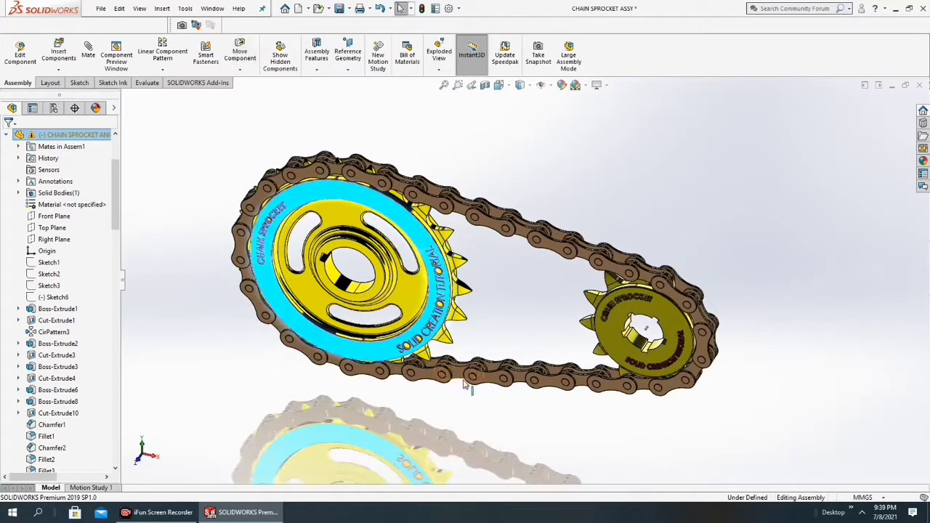
Switch the assembly to the isometric view
{"action": "scroll", "coordinate": [511, 312], "scroll_direction": "down", "scroll_amount": 3}
{"action": "scroll", "coordinate": [605, 266], "scroll_direction": "up", "scroll_amount": 2}
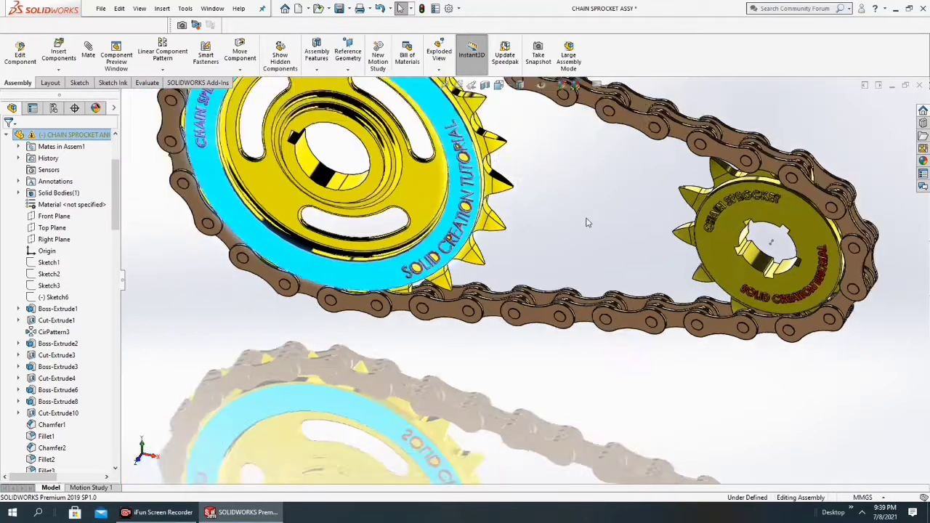
{"action": "scroll", "coordinate": [605, 266], "scroll_direction": "up", "scroll_amount": 2}
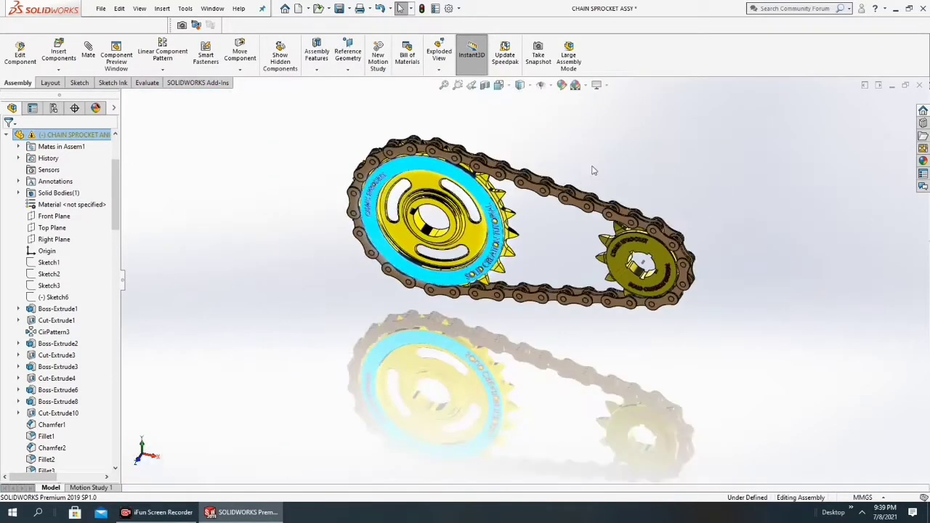
{"action": "left_click", "coordinate": [501, 86]}
{"action": "left_click", "coordinate": [568, 114]}
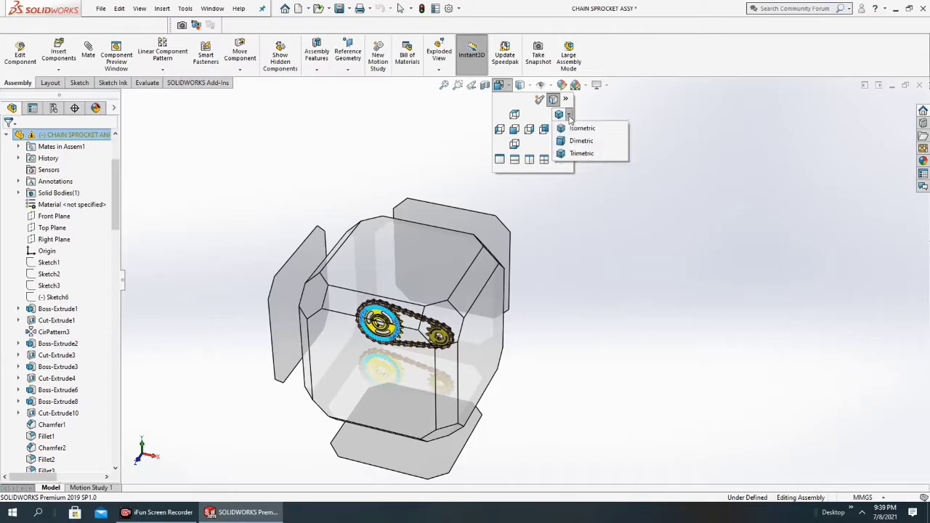
{"action": "left_click", "coordinate": [568, 129]}
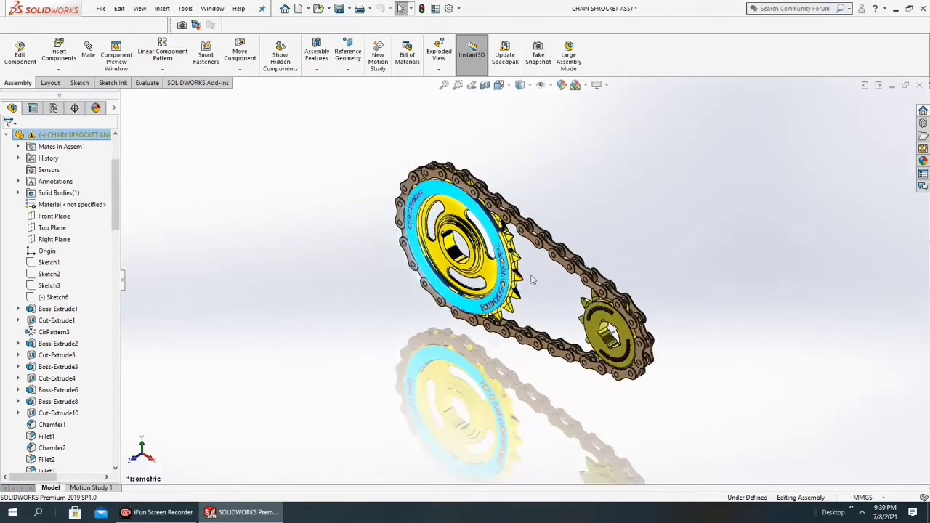
From a near front view, spin the large sprocket repeatedly, watching chain and small sprocket follow
{"action": "scroll", "coordinate": [773, 267], "scroll_direction": "up", "scroll_amount": 3}
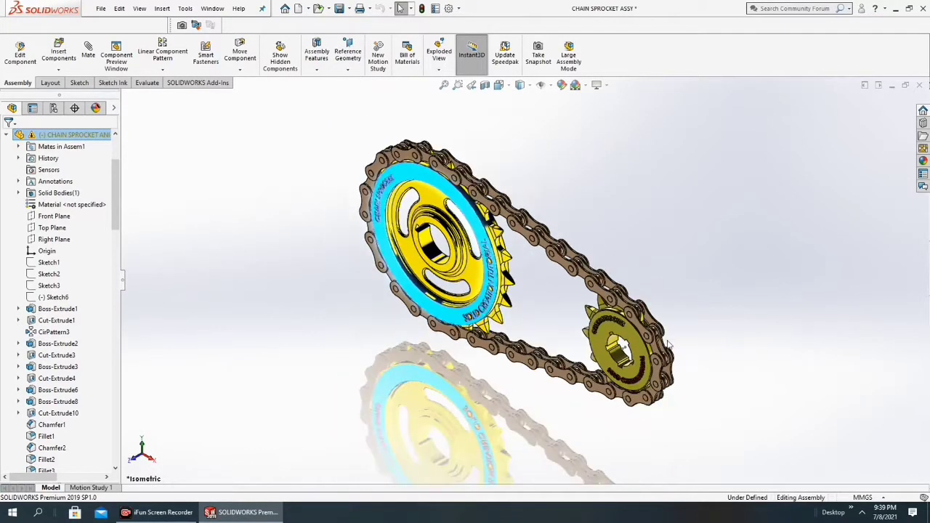
{"action": "scroll", "coordinate": [683, 353], "scroll_direction": "up", "scroll_amount": 3}
{"action": "scroll", "coordinate": [623, 332], "scroll_direction": "down", "scroll_amount": 3}
{"action": "mouse_move", "coordinate": [623, 332]}
{"action": "middle_mouse_down"}
{"action": "mouse_move", "coordinate": [602, 311]}
{"action": "mouse_move", "coordinate": [669, 272]}
{"action": "mouse_move", "coordinate": [643, 276]}
{"action": "middle_mouse_up"}
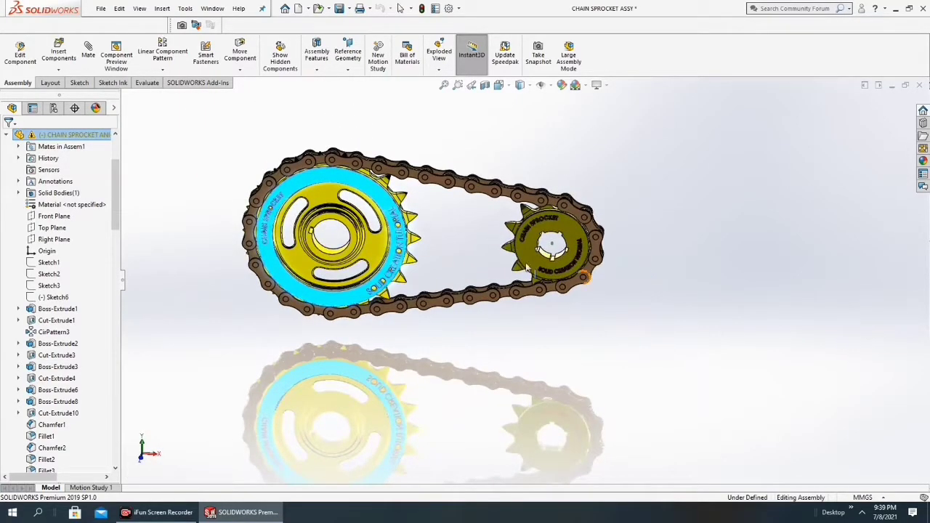
{"action": "scroll", "coordinate": [385, 218], "scroll_direction": "down", "scroll_amount": 3}
{"action": "scroll", "coordinate": [380, 184], "scroll_direction": "down", "scroll_amount": 2}
{"action": "scroll", "coordinate": [380, 184], "scroll_direction": "up", "scroll_amount": 3}
{"action": "scroll", "coordinate": [380, 247], "scroll_direction": "up", "scroll_amount": 2}
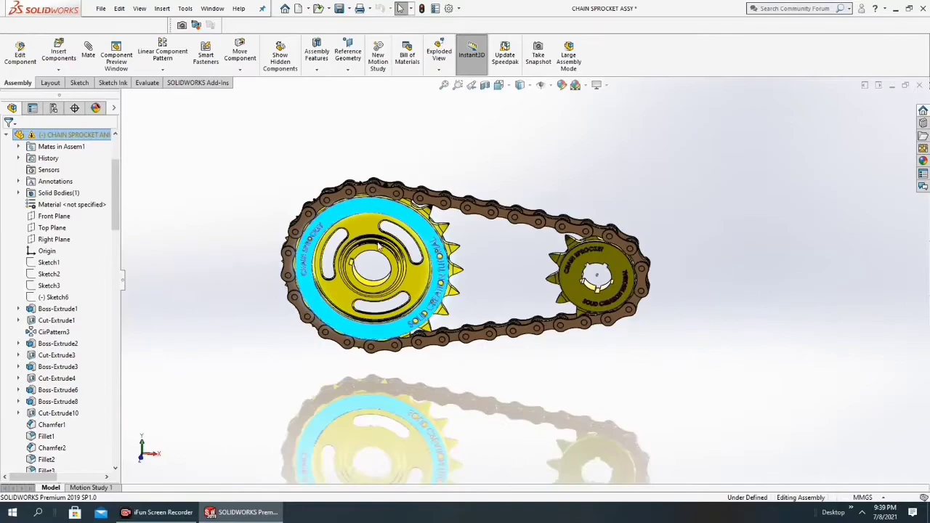
{"action": "scroll", "coordinate": [379, 247], "scroll_direction": "down", "scroll_amount": 2}
{"action": "scroll", "coordinate": [436, 273], "scroll_direction": "down", "scroll_amount": 2}
{"action": "scroll", "coordinate": [473, 287], "scroll_direction": "up", "scroll_amount": 2}
{"action": "scroll", "coordinate": [499, 298], "scroll_direction": "down", "scroll_amount": 1}
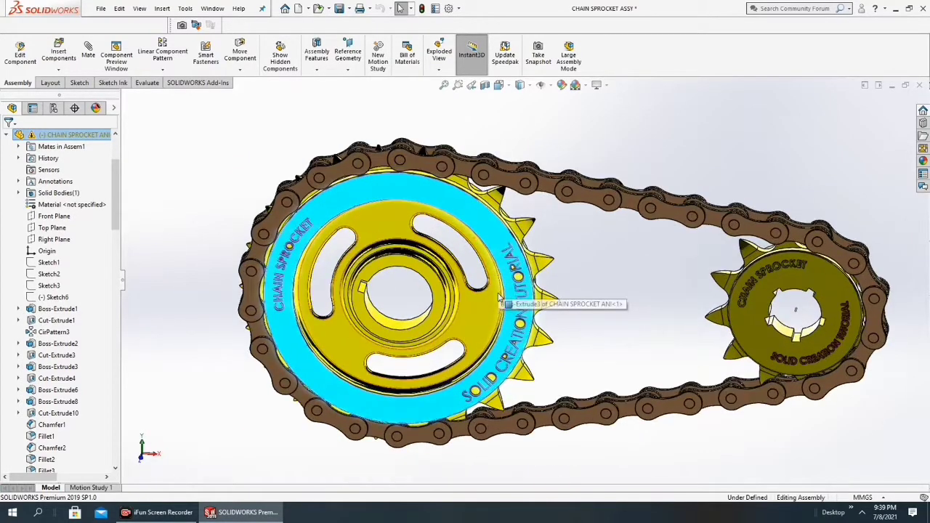
{"action": "scroll", "coordinate": [498, 298], "scroll_direction": "up", "scroll_amount": 1}
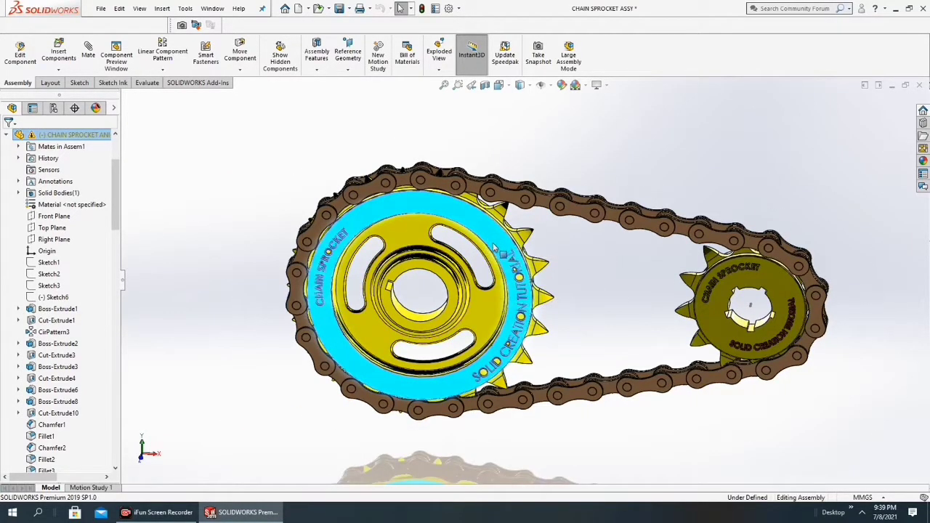
{"action": "mouse_move", "coordinate": [484, 244]}
{"action": "left_mouse_down"}
{"action": "mouse_move", "coordinate": [468, 378]}
{"action": "mouse_move", "coordinate": [494, 363]}
{"action": "mouse_move", "coordinate": [419, 392]}
{"action": "left_mouse_up"}
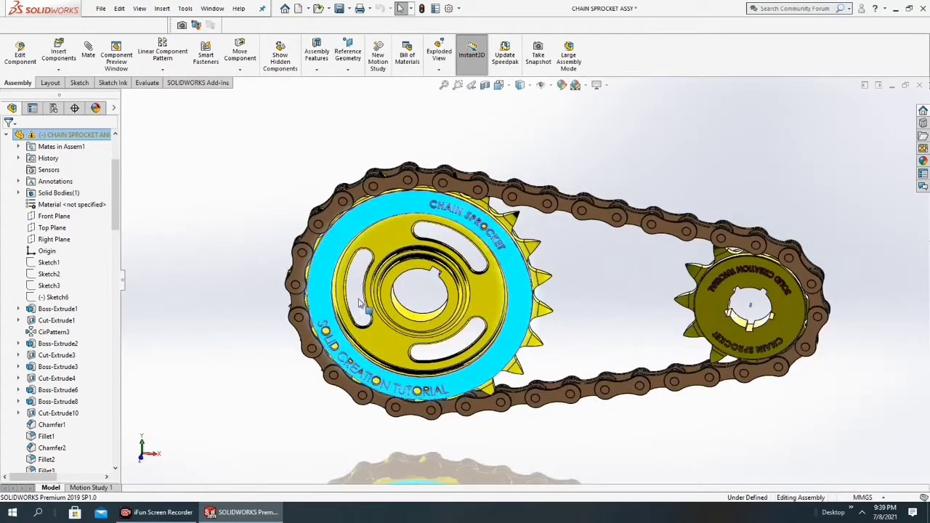
{"action": "mouse_move", "coordinate": [360, 304]}
{"action": "left_mouse_down"}
{"action": "mouse_move", "coordinate": [374, 316]}
{"action": "mouse_move", "coordinate": [341, 267]}
{"action": "mouse_move", "coordinate": [343, 247]}
{"action": "mouse_move", "coordinate": [358, 240]}
{"action": "left_mouse_up"}
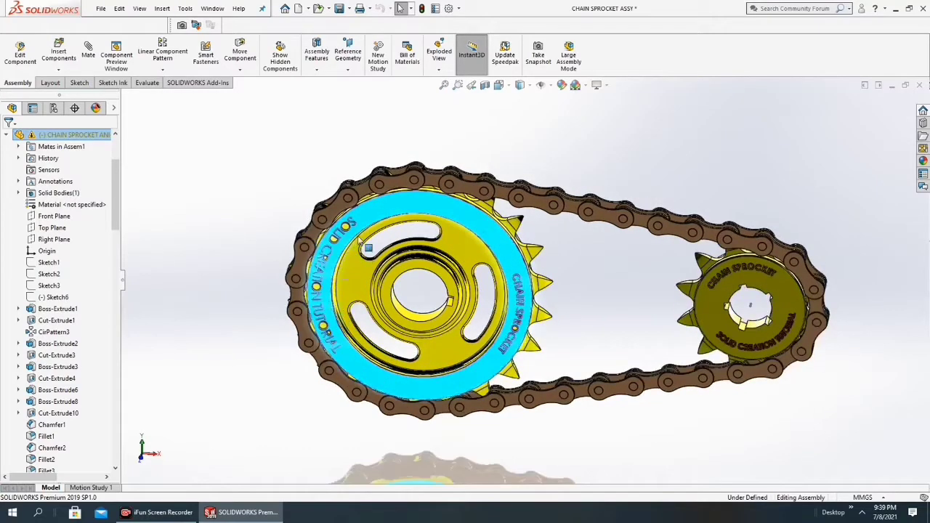
{"action": "mouse_move", "coordinate": [449, 215]}
{"action": "left_mouse_down"}
{"action": "mouse_move", "coordinate": [325, 307]}
{"action": "mouse_move", "coordinate": [392, 379]}
{"action": "mouse_move", "coordinate": [648, 411]}
{"action": "left_mouse_up"}
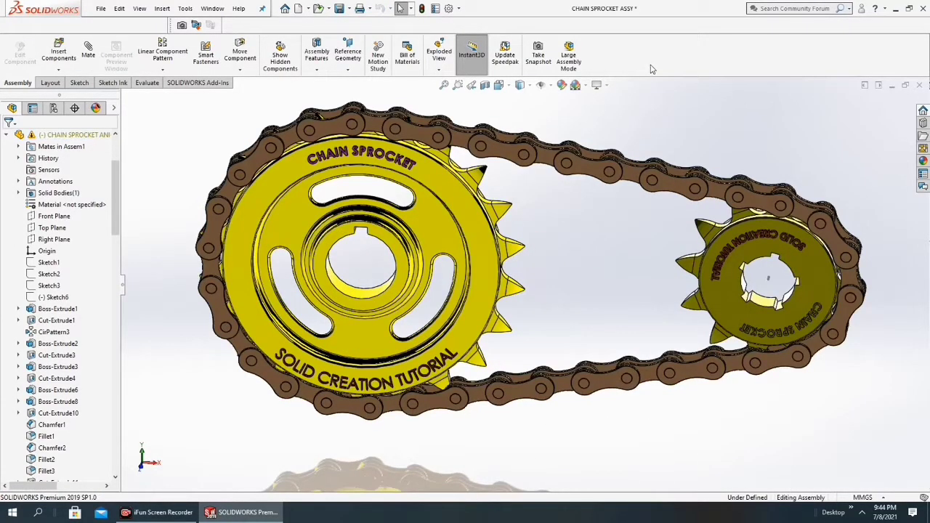
Show the MotionManager, switch Motion Study 1 to Basic Motion and open its properties
{"action": "right_click", "coordinate": [652, 69]}
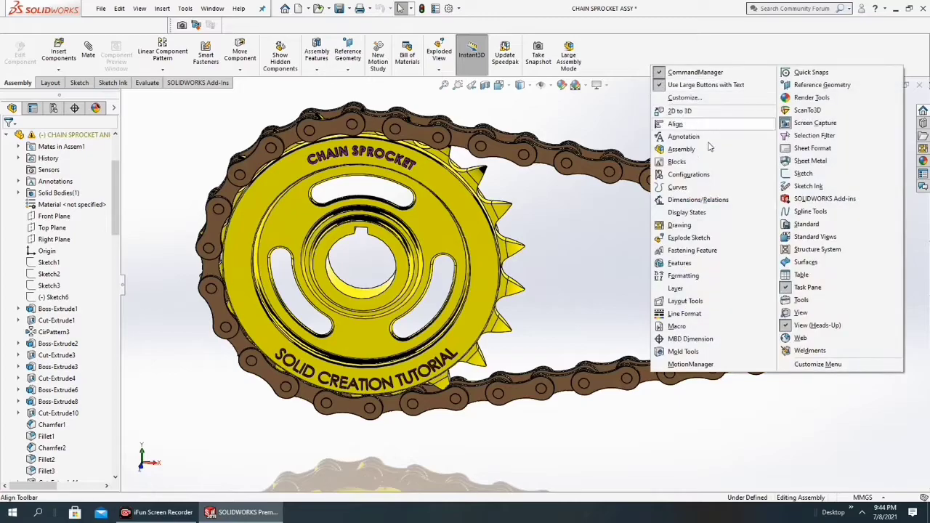
{"action": "left_click", "coordinate": [688, 365]}
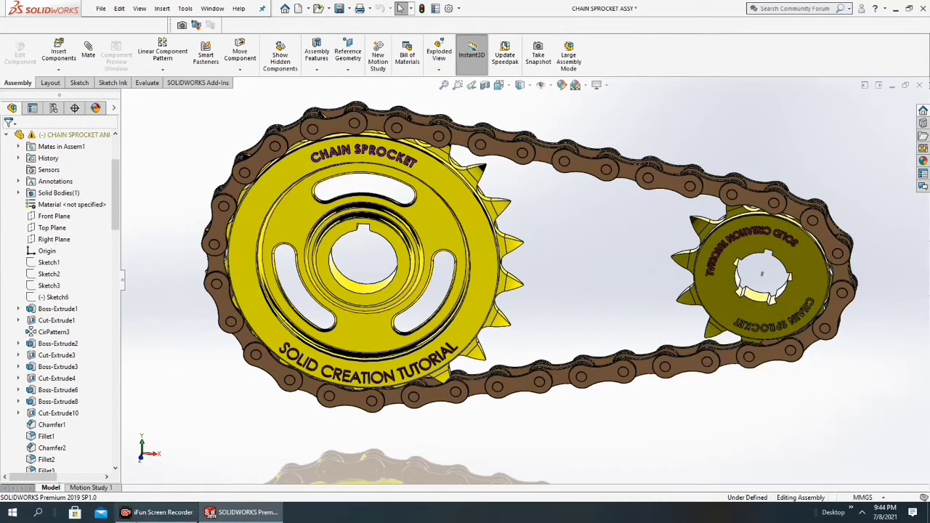
{"action": "left_click", "coordinate": [93, 488]}
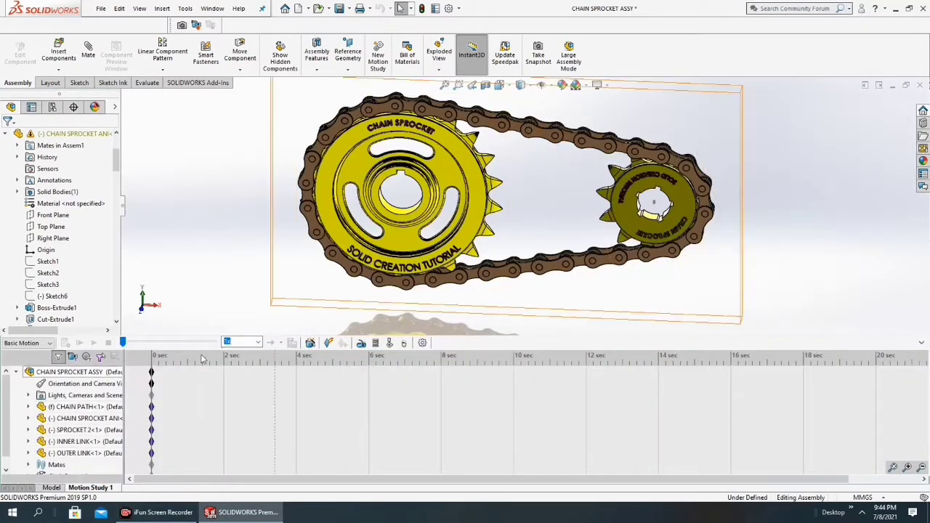
{"action": "left_click", "coordinate": [48, 344]}
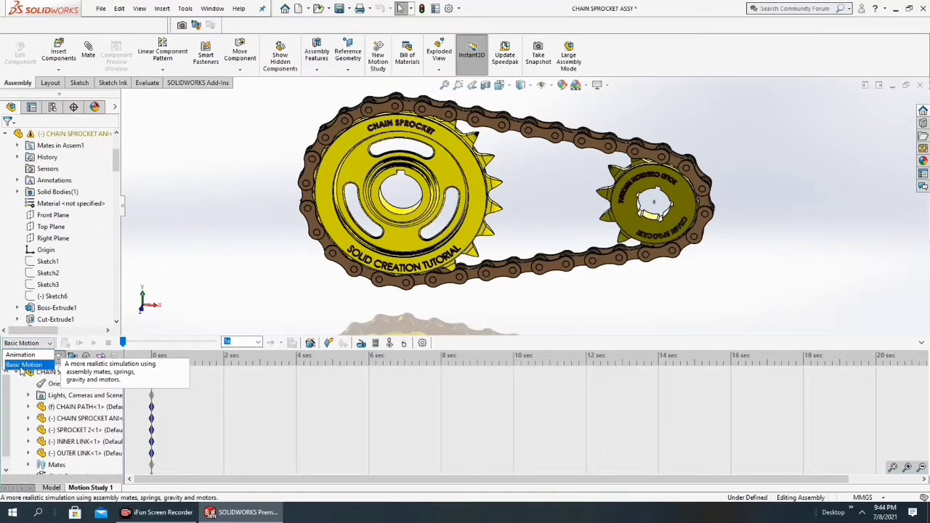
{"action": "left_click", "coordinate": [22, 364]}
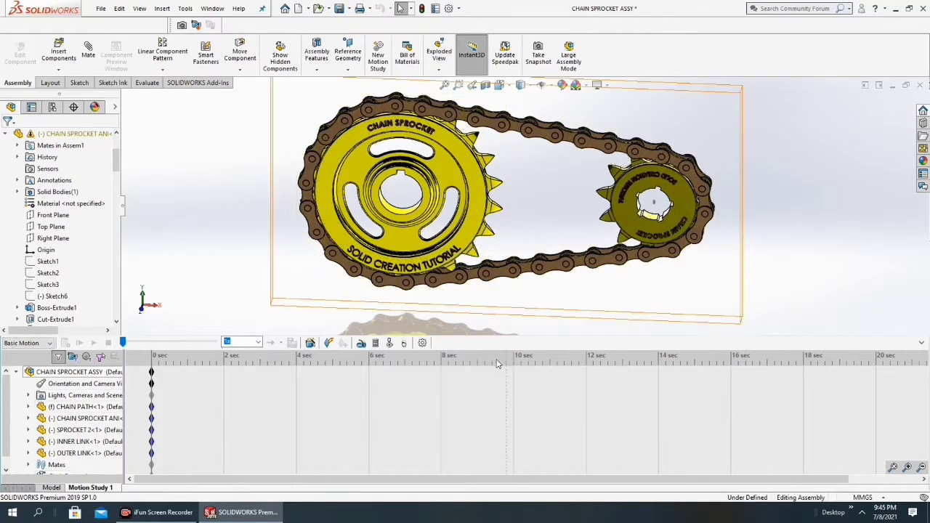
{"action": "left_click", "coordinate": [423, 343]}
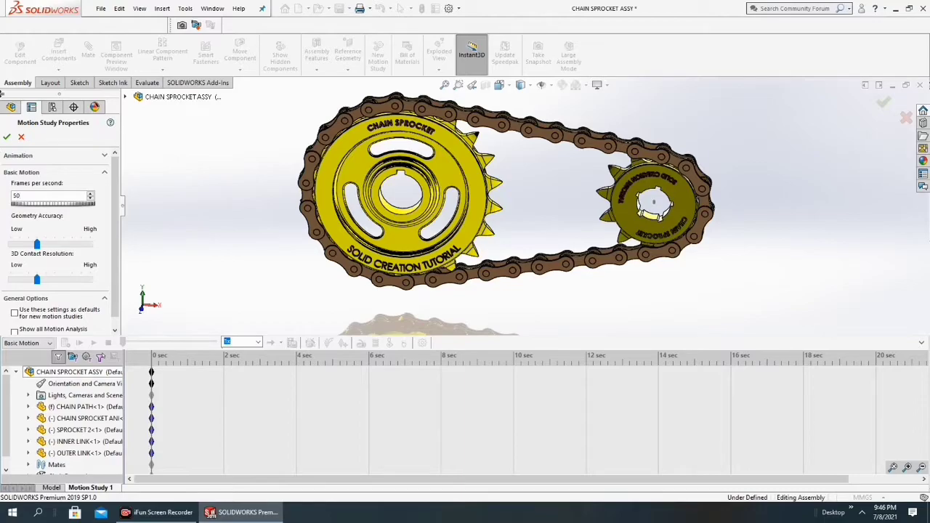
Accept the study properties and move the assembly's end key to 12 seconds
{"action": "left_click", "coordinate": [6, 138]}
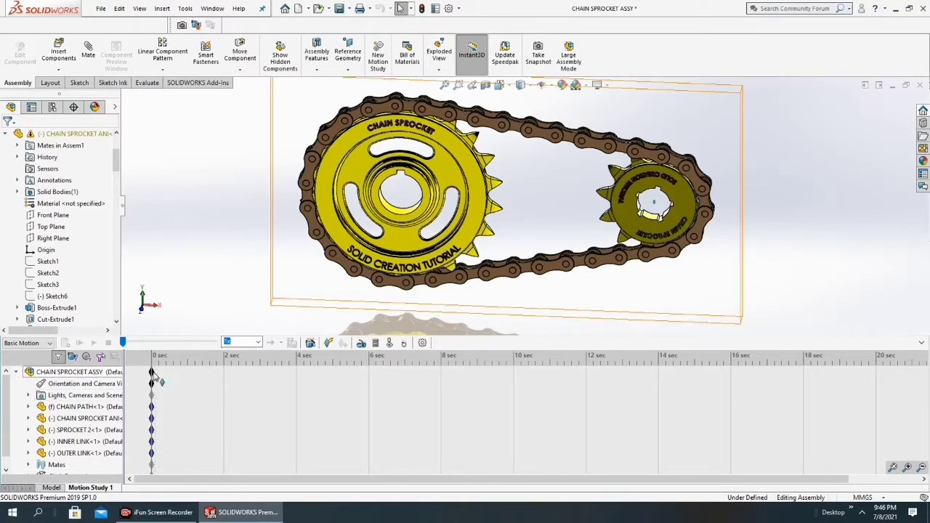
{"action": "left_click_drag", "start_coordinate": [153, 374], "coordinate": [498, 415]}
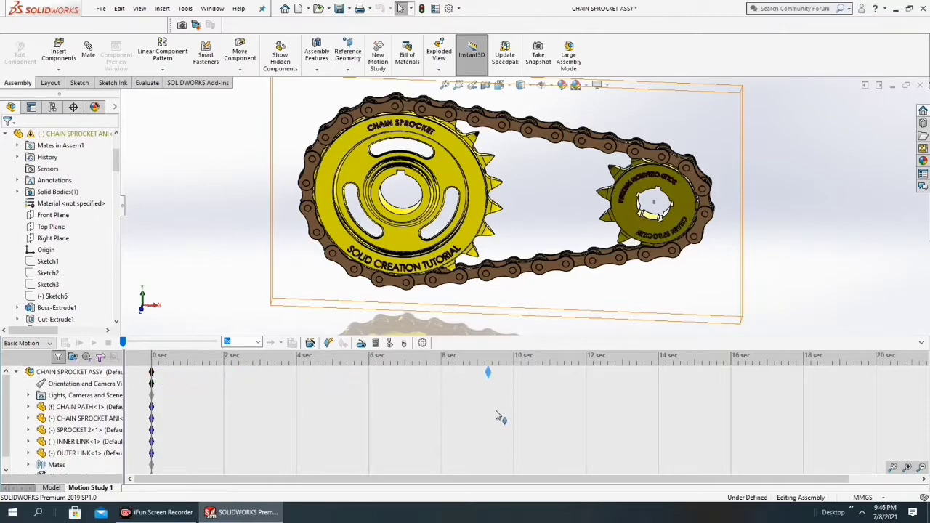
{"action": "left_click_drag", "start_coordinate": [498, 416], "coordinate": [587, 420]}
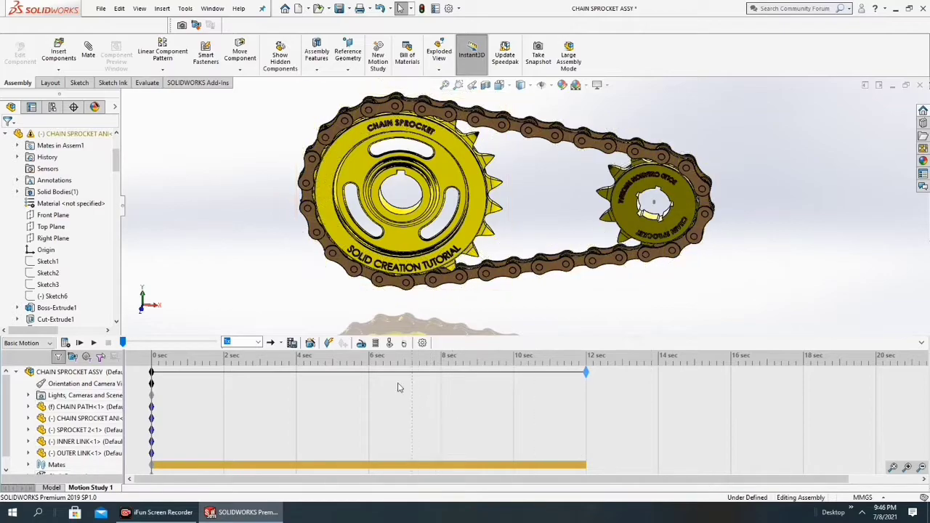
{"action": "left_click", "coordinate": [361, 342]}
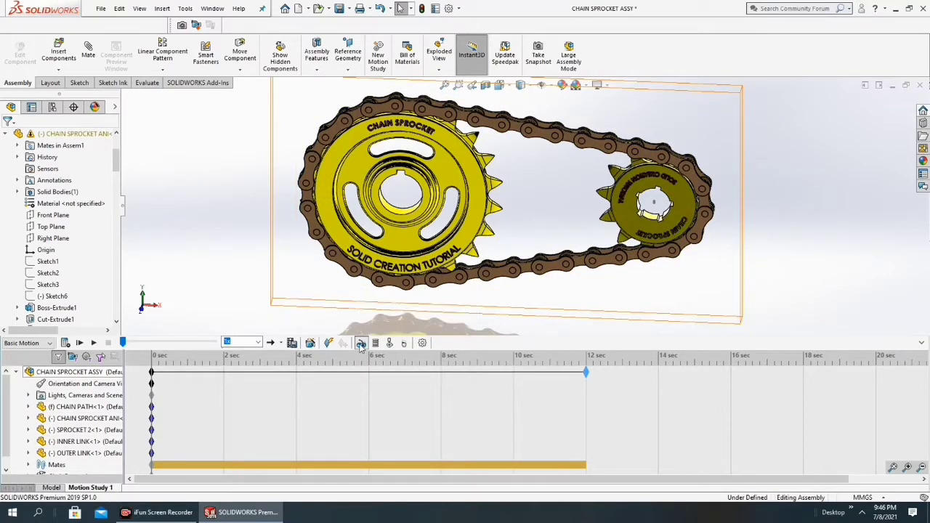
Zoom in and pick a face on the large sprocket for a first motor attempt
{"action": "middle_click_drag", "start_coordinate": [421, 210], "coordinate": [436, 224]}
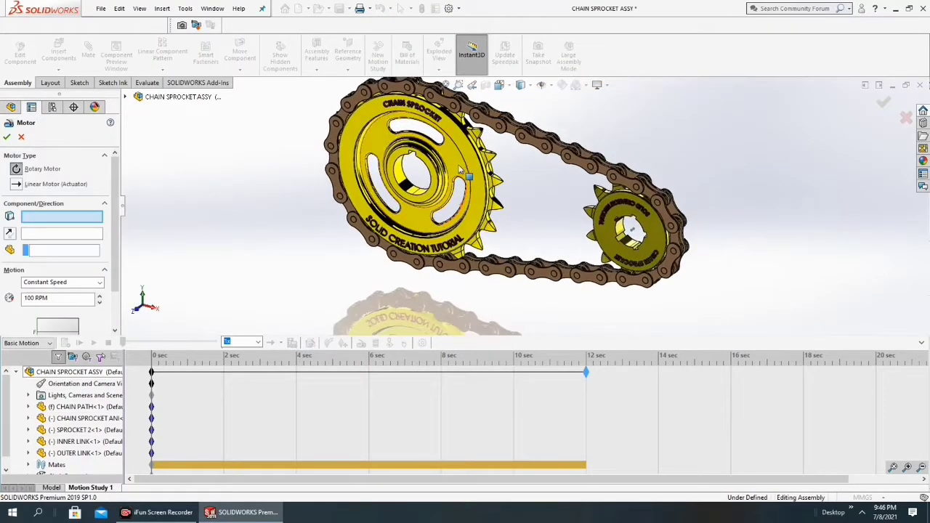
{"action": "scroll", "coordinate": [450, 193], "scroll_direction": "down", "scroll_amount": 5}
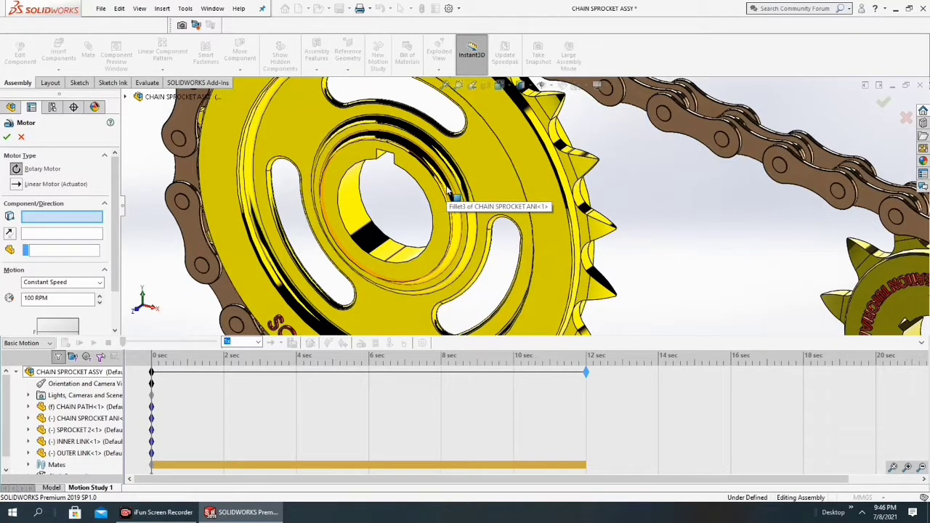
{"action": "left_click", "coordinate": [448, 190]}
{"action": "scroll", "coordinate": [448, 190], "scroll_direction": "up", "scroll_amount": 2}
{"action": "scroll", "coordinate": [451, 196], "scroll_direction": "up", "scroll_amount": 2}
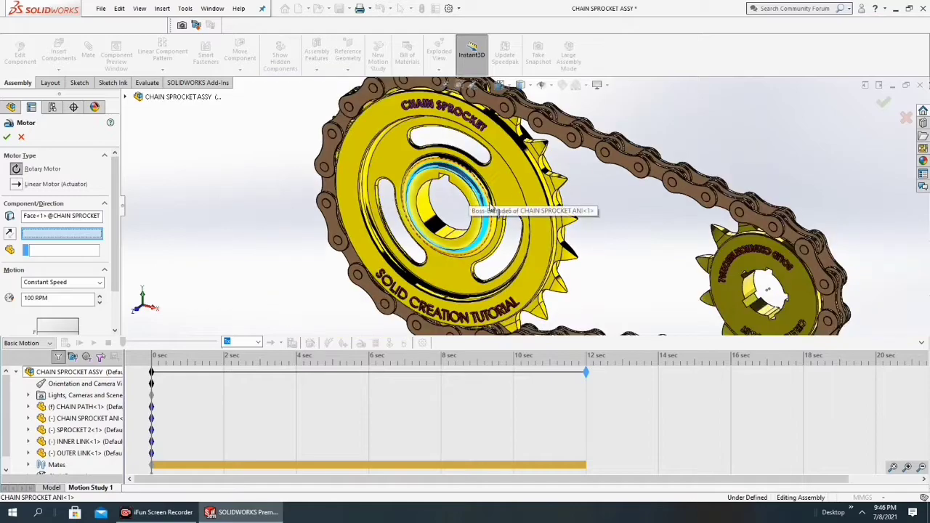
{"action": "scroll", "coordinate": [509, 218], "scroll_direction": "up", "scroll_amount": 2}
{"action": "scroll", "coordinate": [563, 240], "scroll_direction": "up", "scroll_amount": 2}
{"action": "scroll", "coordinate": [563, 239], "scroll_direction": "down", "scroll_amount": 1}
{"action": "scroll", "coordinate": [508, 218], "scroll_direction": "down", "scroll_amount": 2}
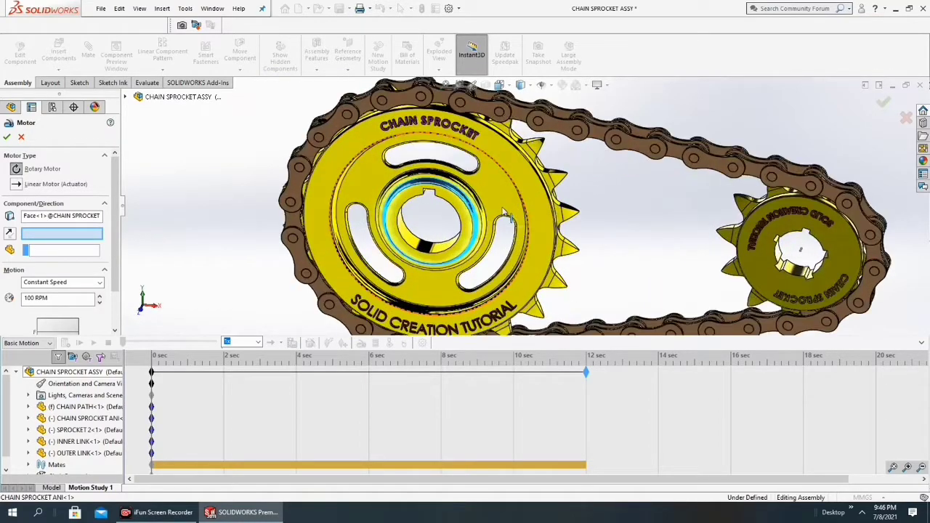
Orbit toward a frontal view, toggle the motor type linear then rotary, and cancel
{"action": "middle_click_drag", "start_coordinate": [463, 189], "coordinate": [463, 206]}
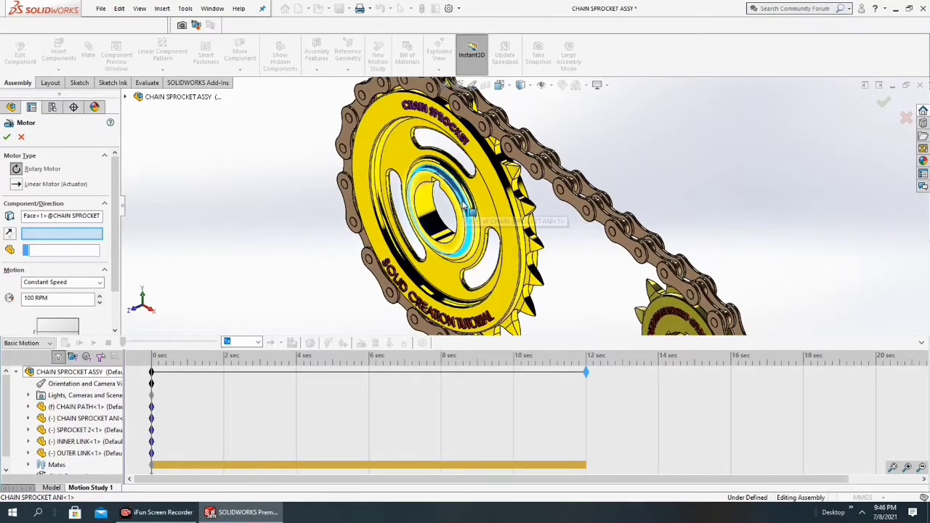
{"action": "middle_click_drag", "start_coordinate": [465, 206], "coordinate": [435, 218]}
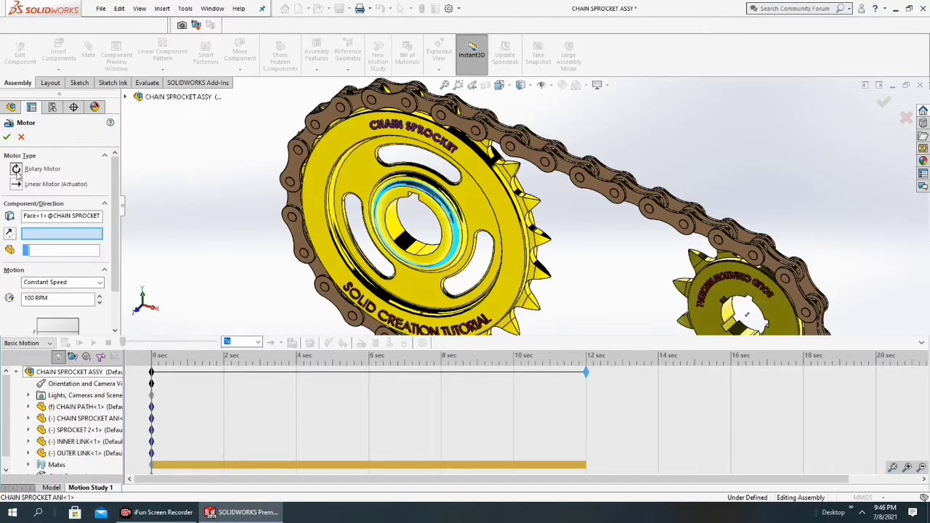
{"action": "left_click", "coordinate": [16, 182]}
{"action": "left_click", "coordinate": [16, 169]}
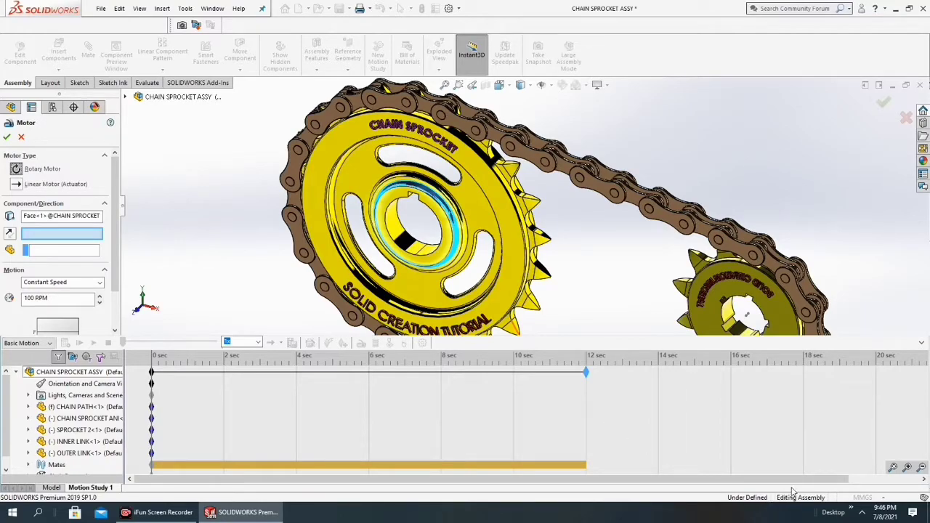
{"action": "key", "text": "Escape"}
Add a reversed rotary motor on the large sprocket's bore face at constant 10 RPM
{"action": "left_click", "coordinate": [360, 343]}
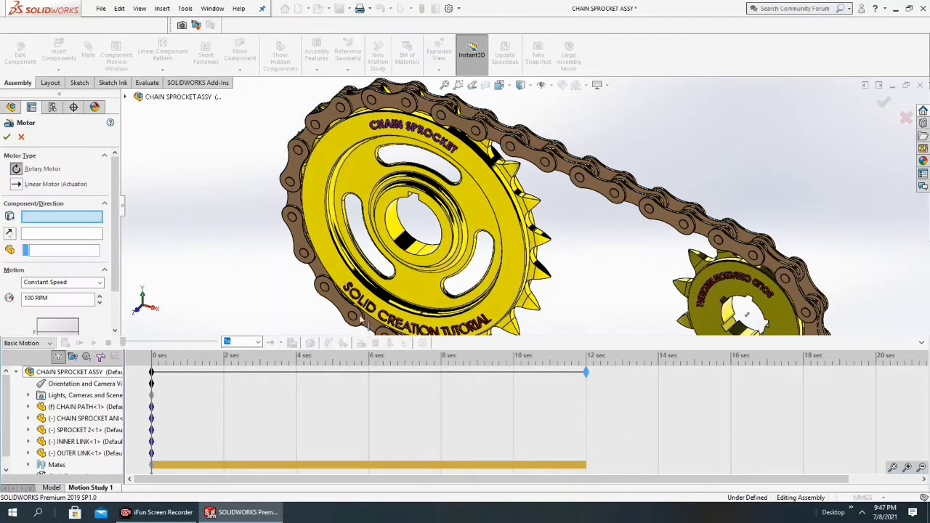
{"action": "left_click", "coordinate": [393, 219]}
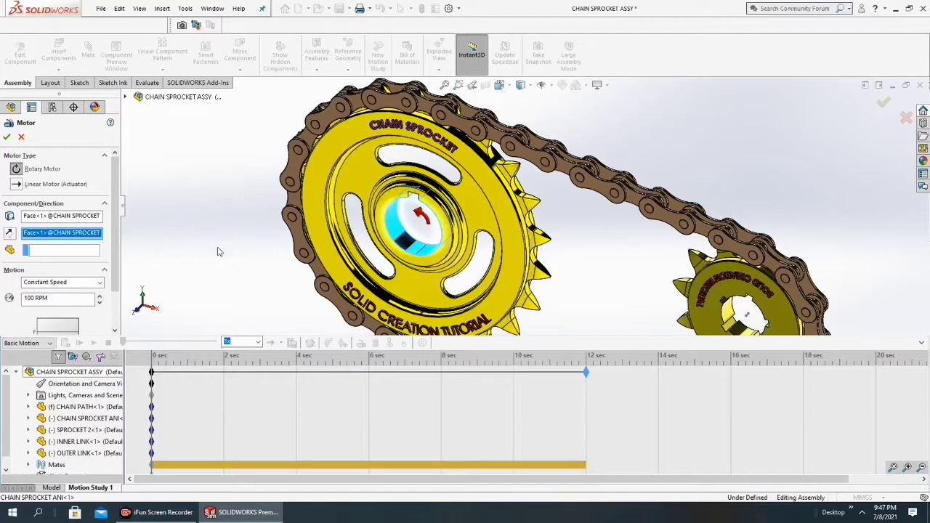
{"action": "left_click", "coordinate": [9, 234]}
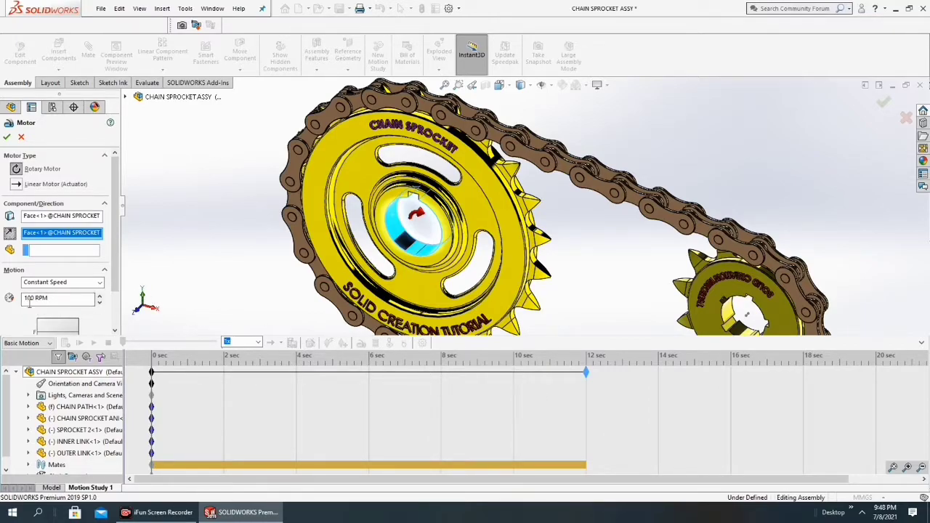
{"action": "left_click_drag", "start_coordinate": [33, 300], "coordinate": [23, 305]}
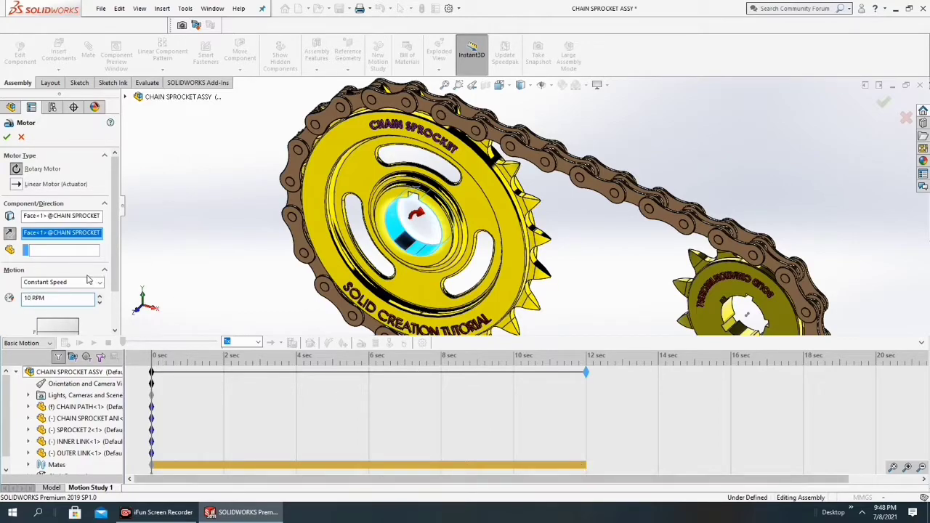
Confirm RotaryMotor1, calculate the 12-second study and play the sprocket animation
{"action": "left_click", "coordinate": [7, 137]}
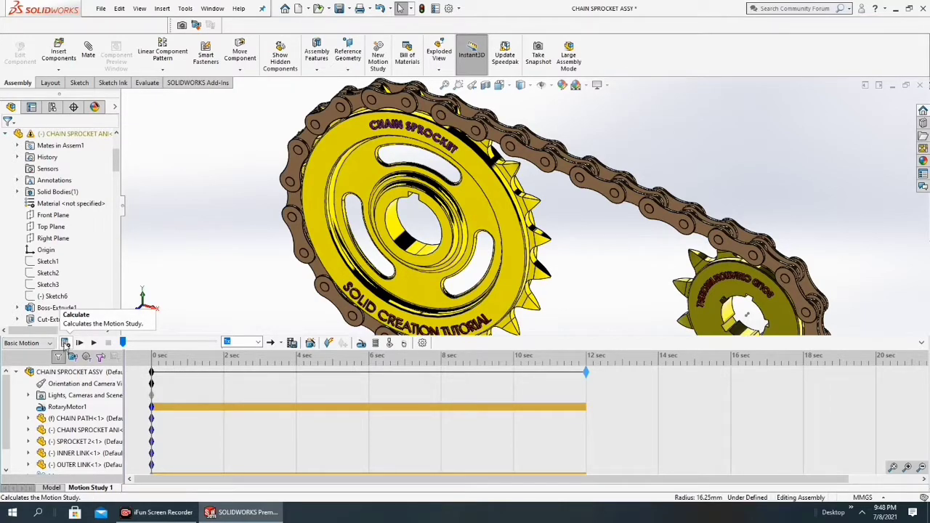
{"action": "left_click", "coordinate": [65, 343]}
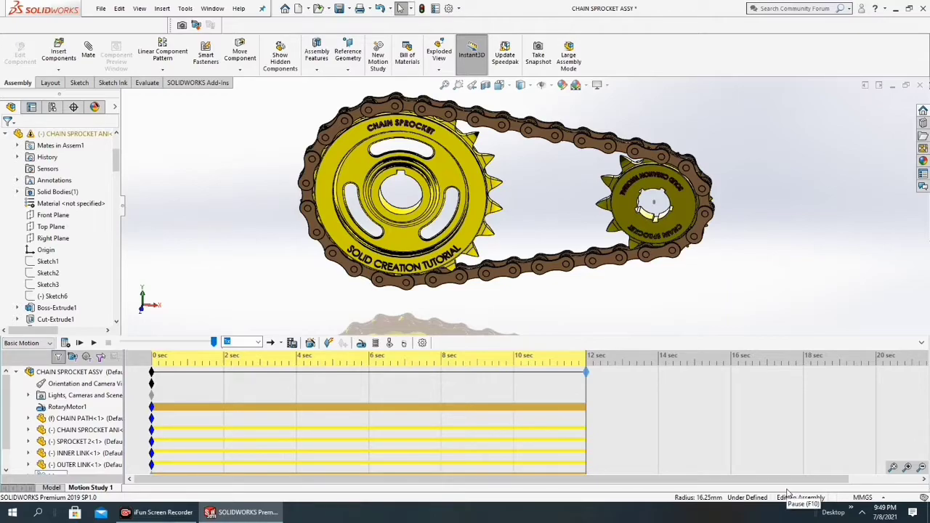
{"action": "left_click", "coordinate": [79, 342]}
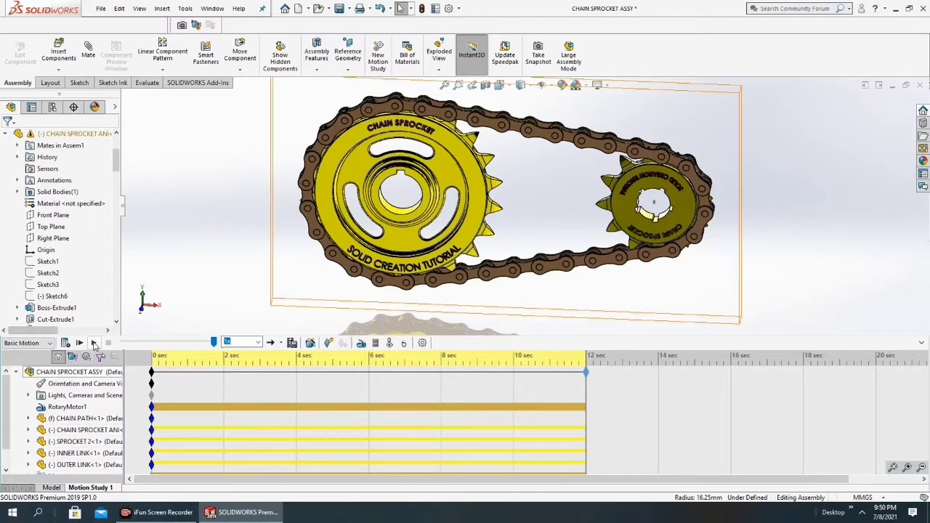